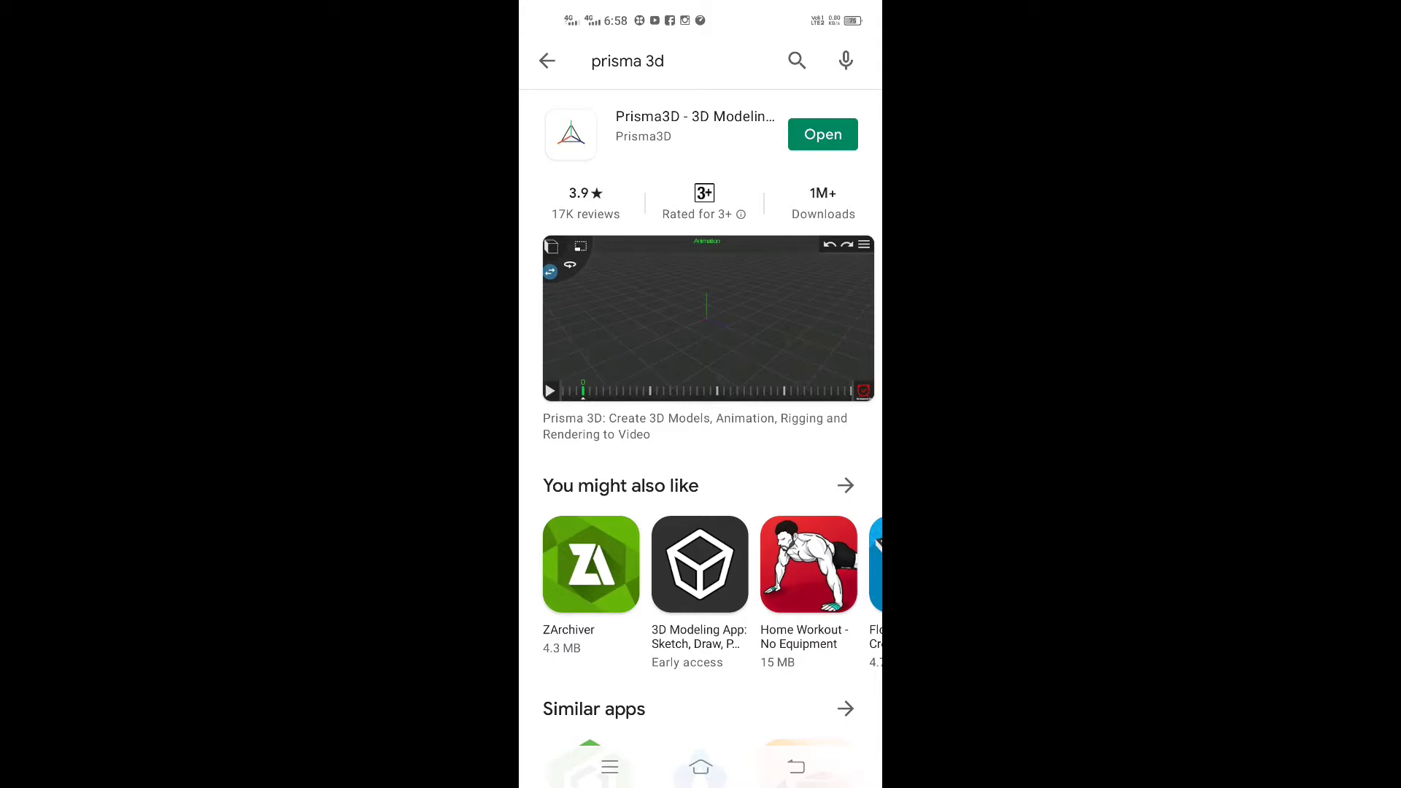
# Step: View the TEXTURE CLOCK TOWER images in Files, then leave for the home screen
pyautogui.click(802, 132)
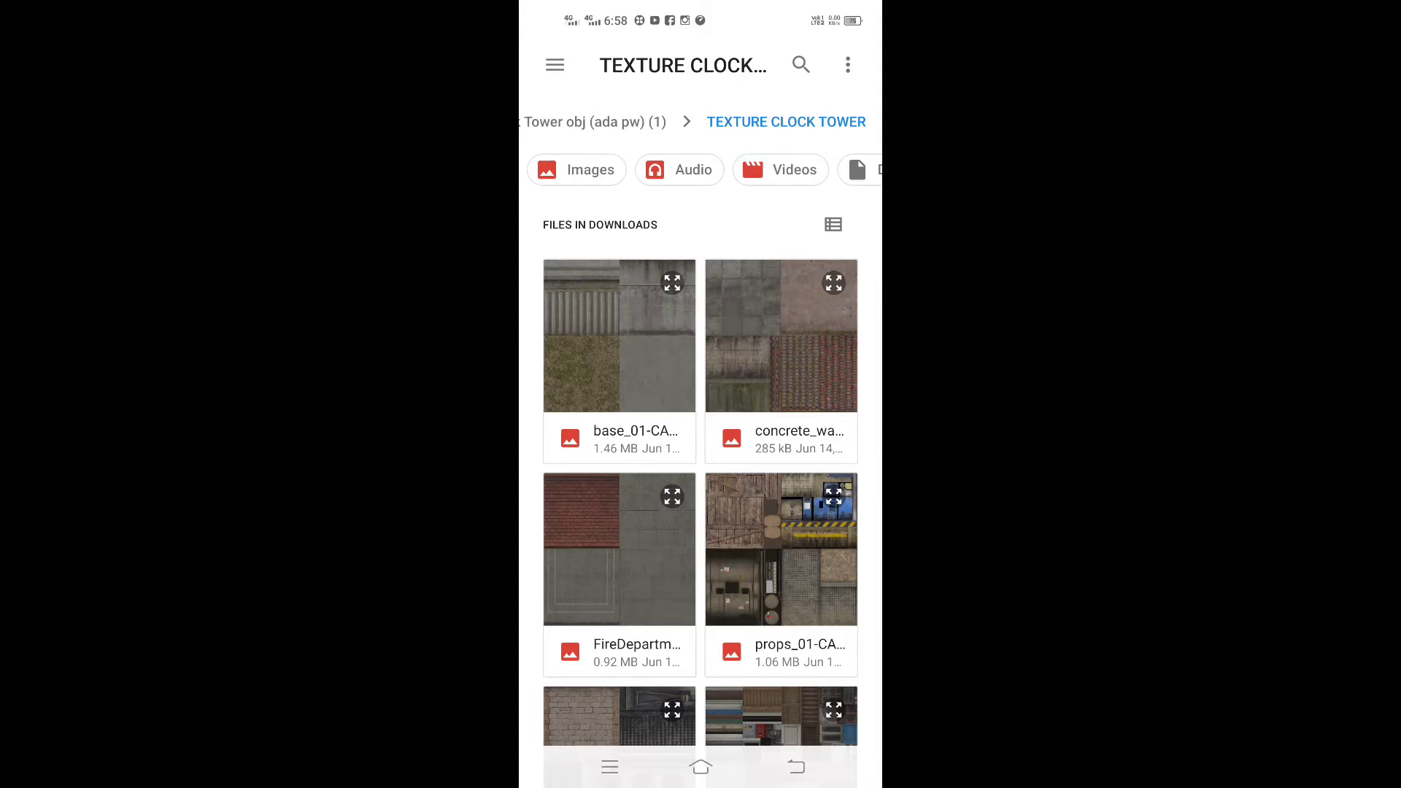
pyautogui.click(701, 766)
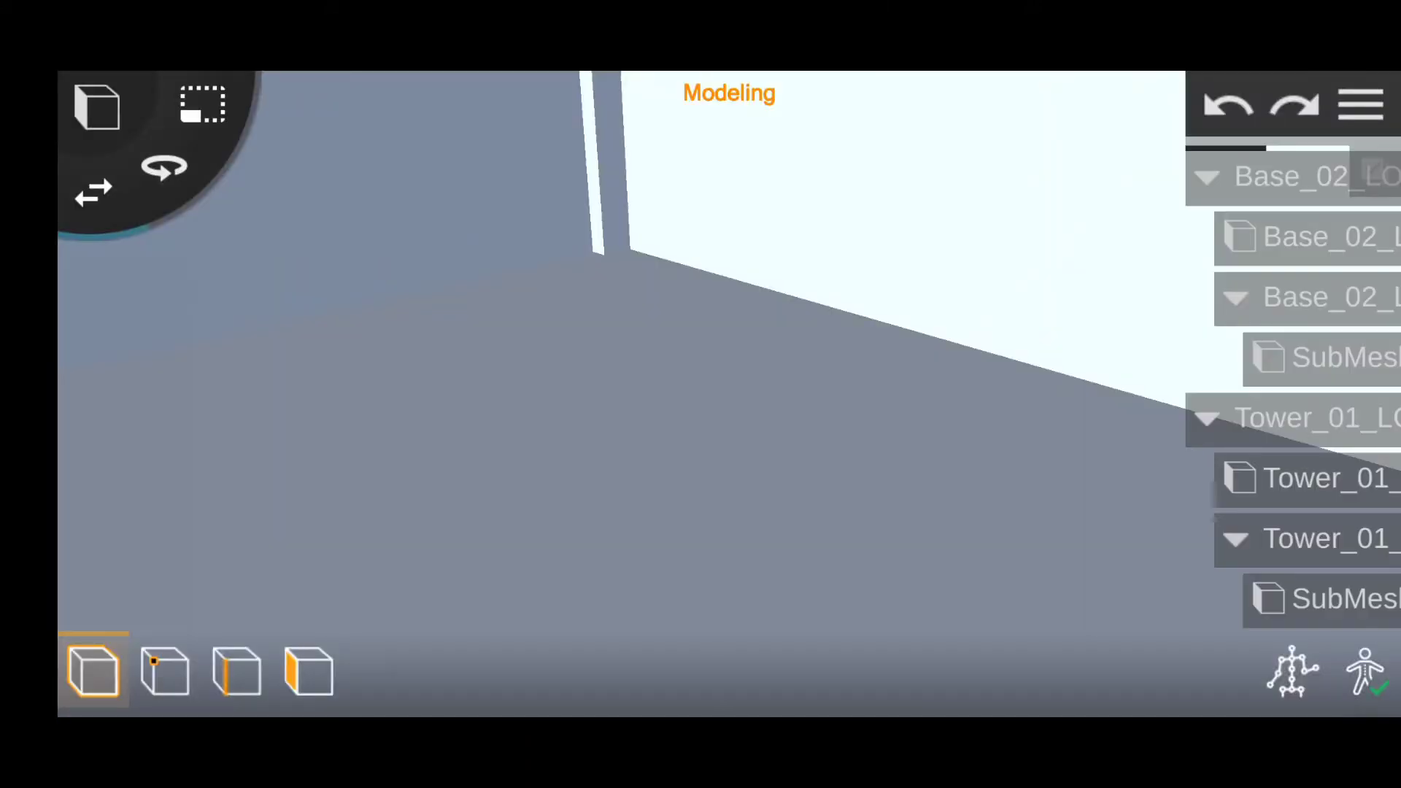
# Step: Orbit and zoom around the white town model, ending close on the clock tower
pyautogui.scroll(-5, 690, 496)
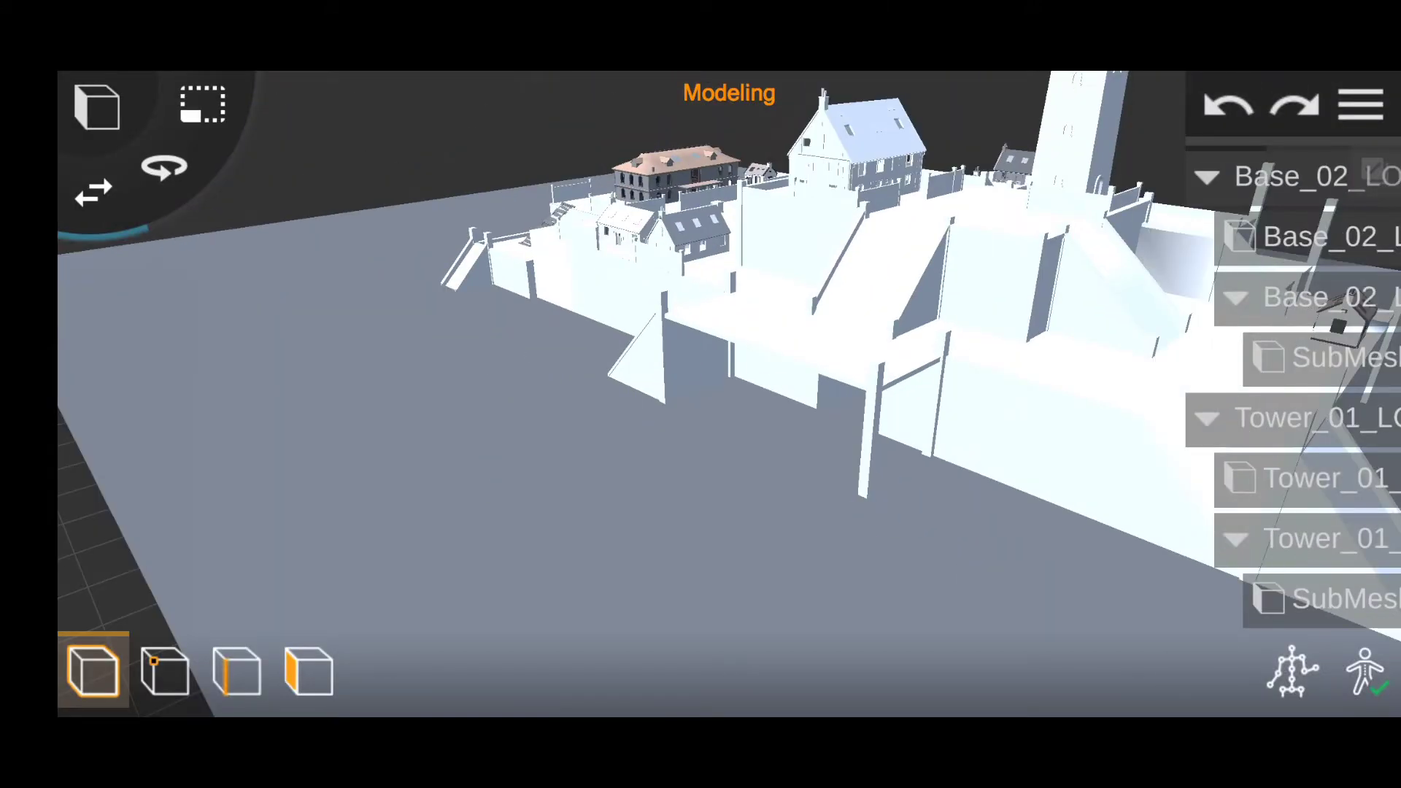
pyautogui.scroll(-3, 701, 507)
pyautogui.moveTo(954, 557); pyautogui.dragTo(510, 507)
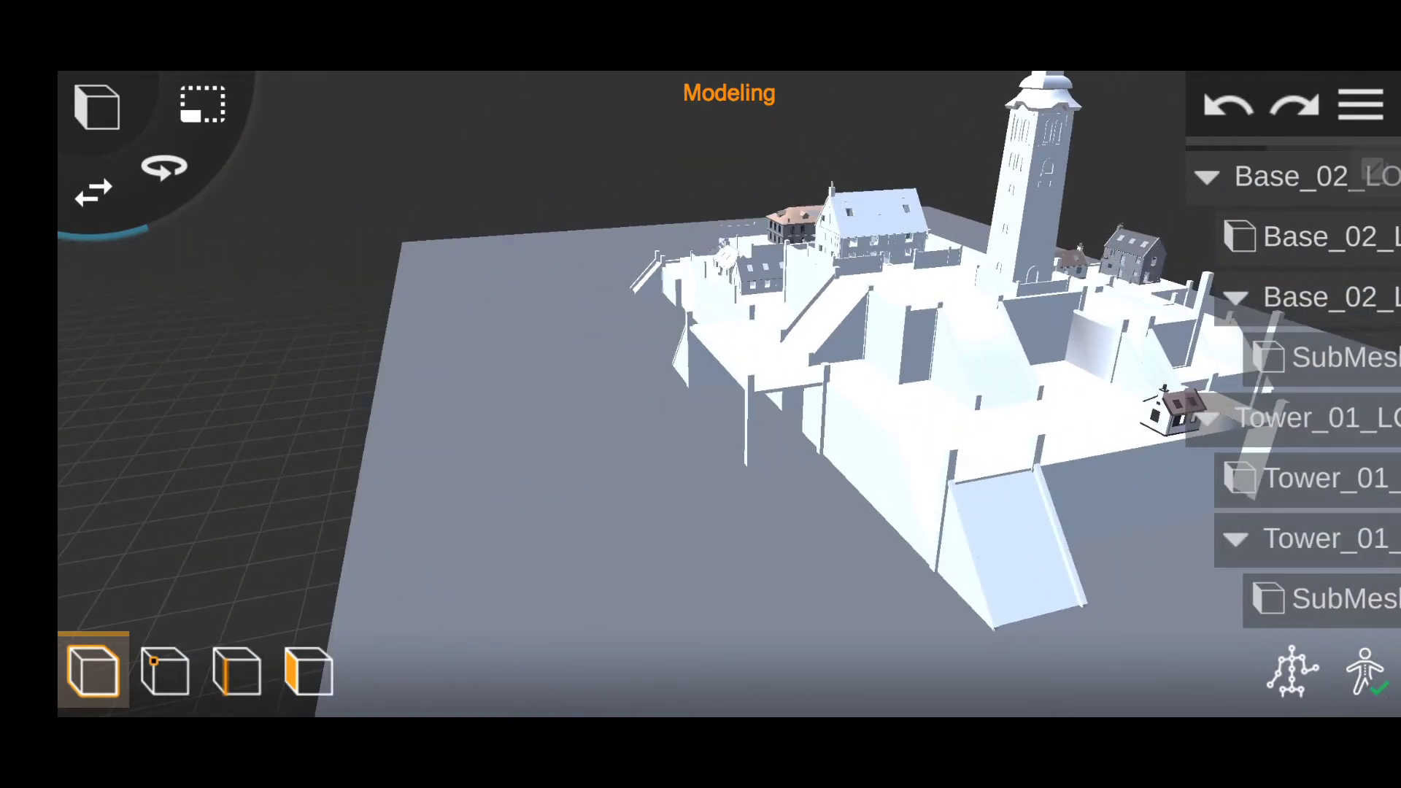
pyautogui.moveTo(519, 561); pyautogui.dragTo(420, 535)
pyautogui.moveTo(759, 599); pyautogui.dragTo(540, 587)
pyautogui.scroll(-3, 709, 491)
pyautogui.moveTo(1031, 591); pyautogui.dragTo(1090, 586)
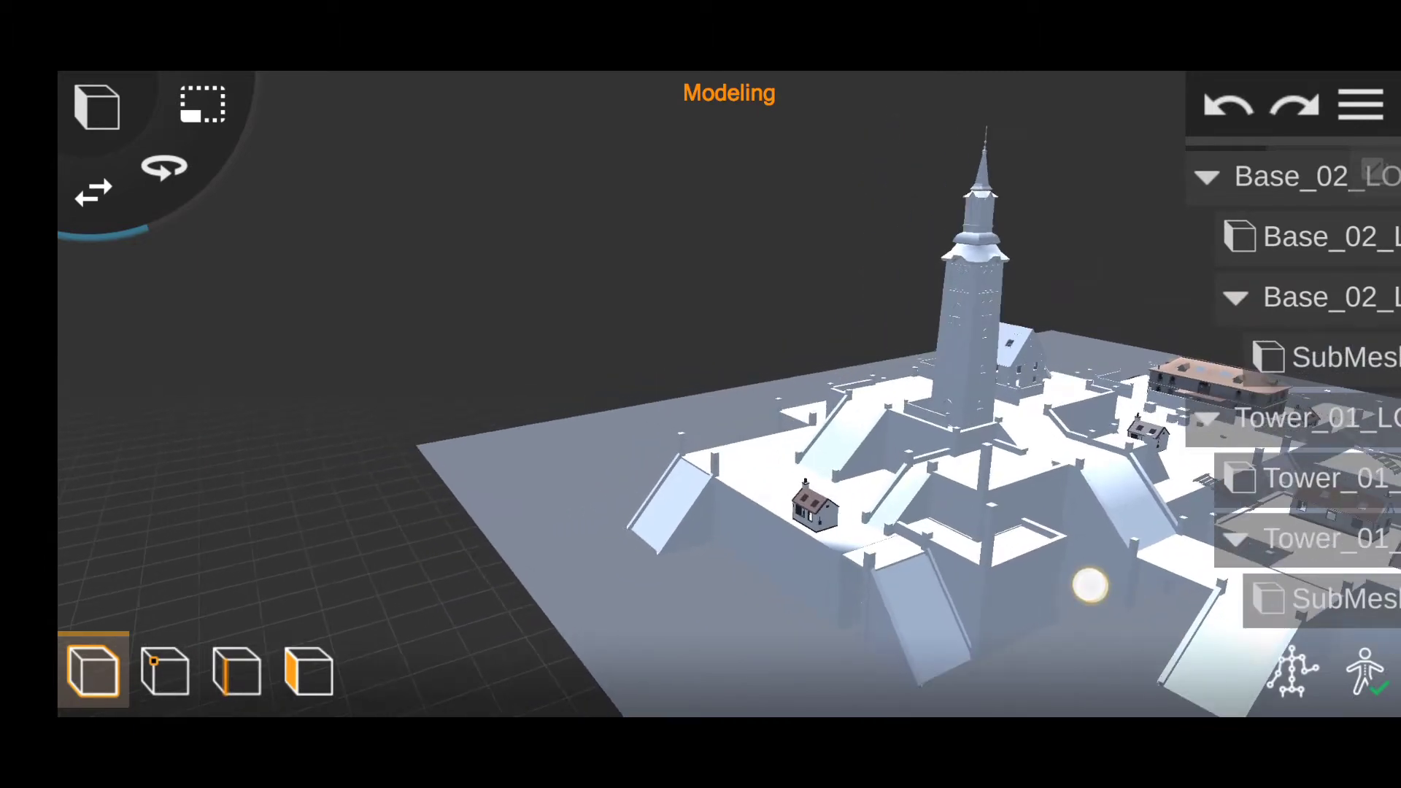
pyautogui.moveTo(730, 576)
pyautogui.mouseDown()
pyautogui.moveTo(428, 562)
pyautogui.moveTo(511, 583)
pyautogui.mouseUp()
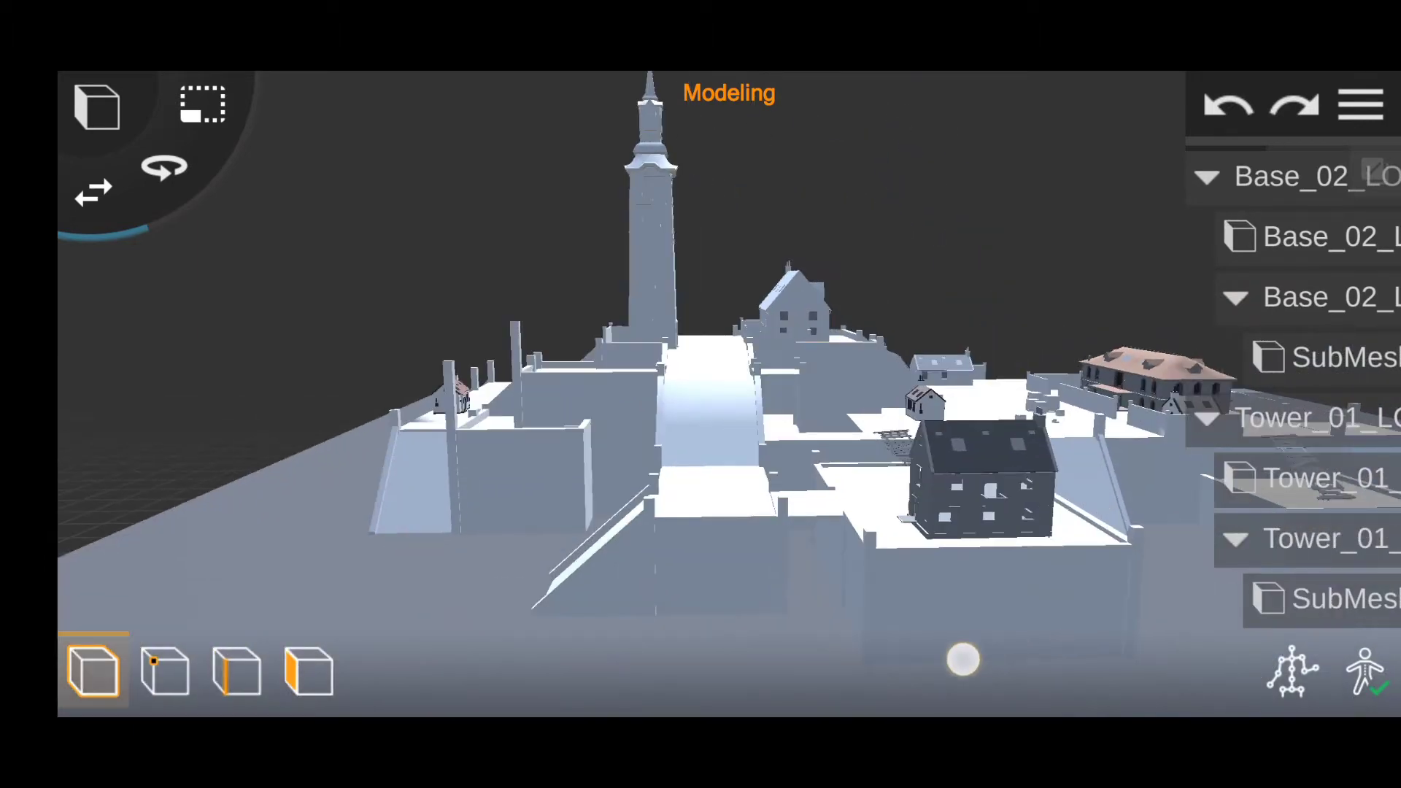
pyautogui.moveTo(588, 657)
pyautogui.mouseDown()
pyautogui.moveTo(494, 666)
pyautogui.moveTo(262, 562)
pyautogui.moveTo(169, 494)
pyautogui.mouseUp()
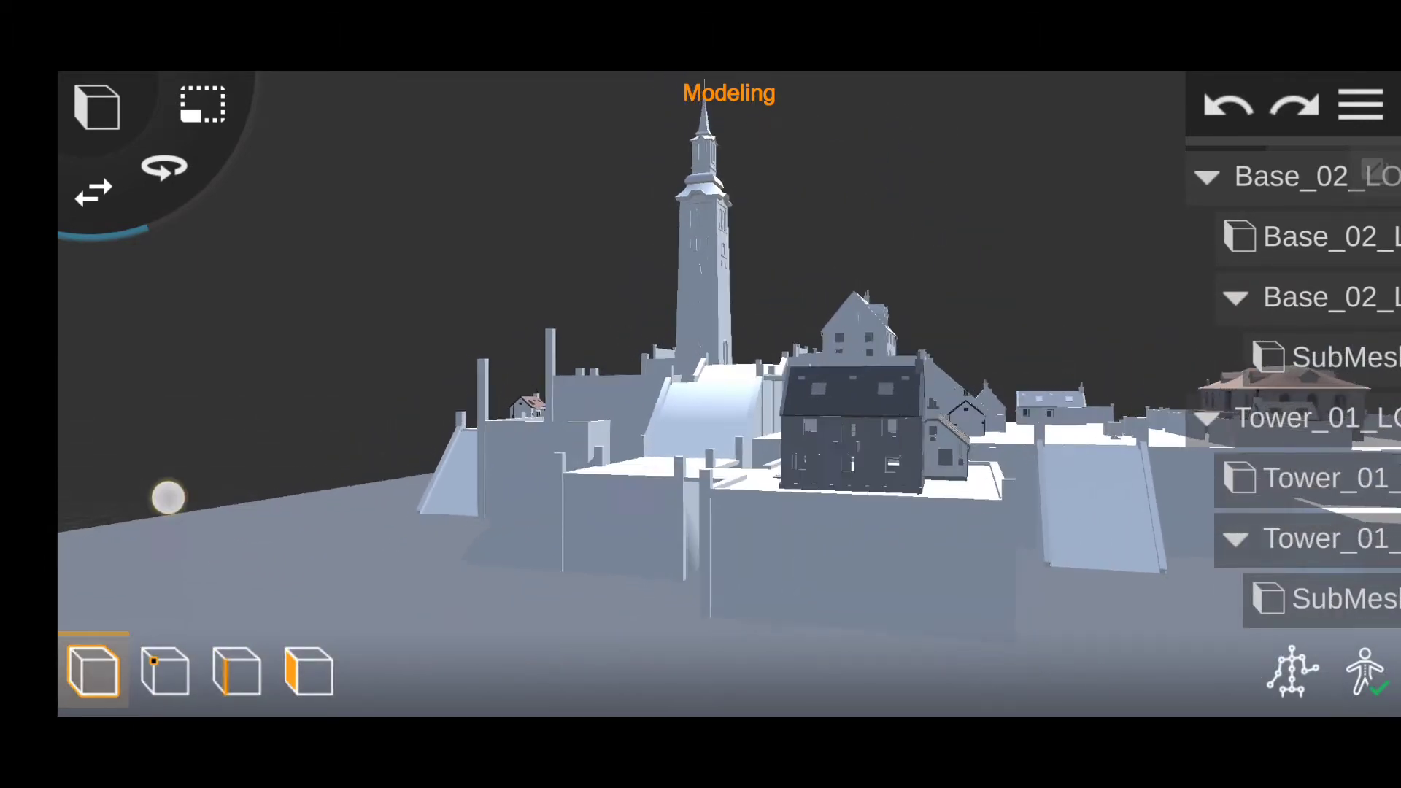
pyautogui.moveTo(1049, 650)
pyautogui.mouseDown()
pyautogui.moveTo(1032, 278)
pyautogui.moveTo(323, 453)
pyautogui.moveTo(234, 396)
pyautogui.moveTo(238, 379)
pyautogui.mouseUp()
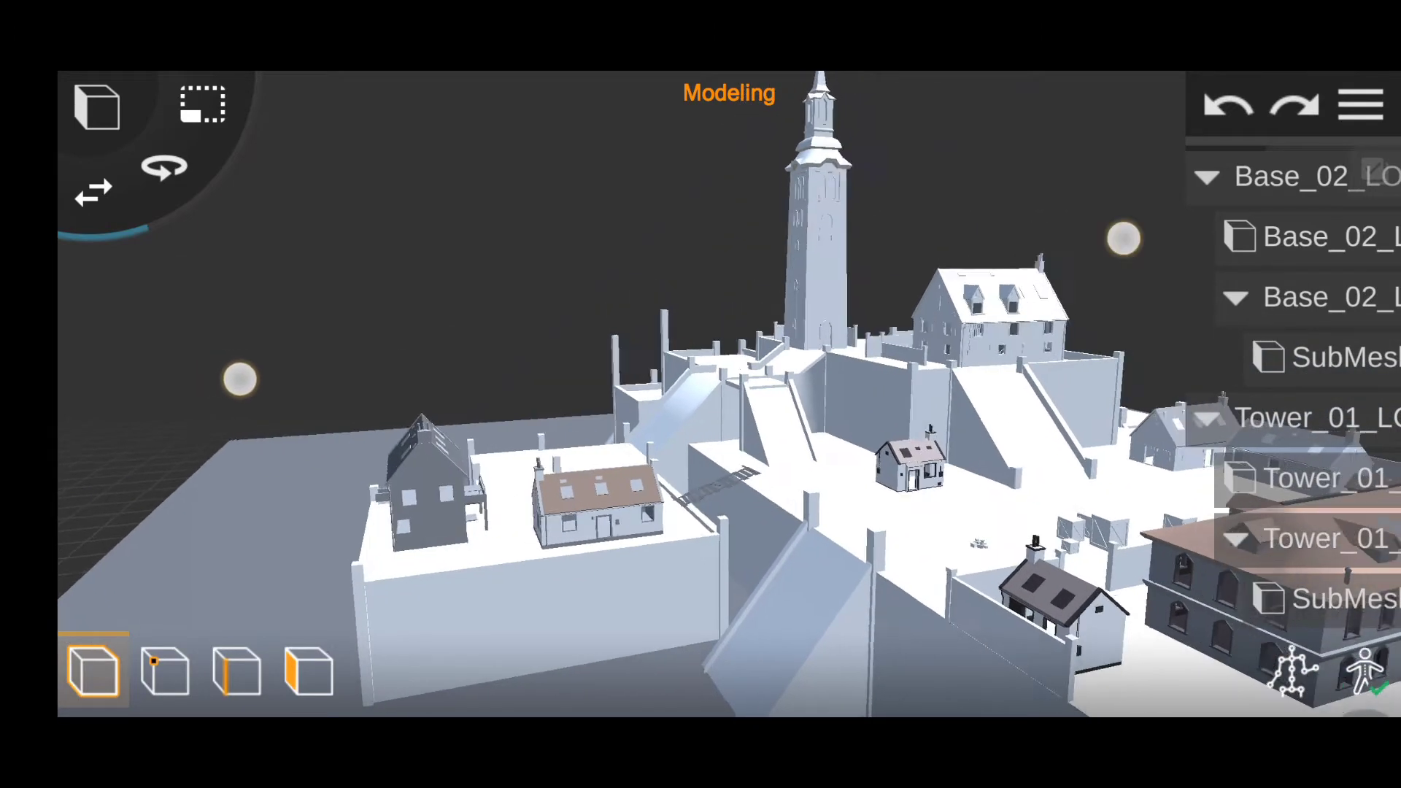
pyautogui.scroll(-3, 679, 307)
pyautogui.moveTo(505, 625)
pyautogui.mouseDown()
pyautogui.moveTo(466, 620)
pyautogui.moveTo(547, 604)
pyautogui.moveTo(497, 591)
pyautogui.mouseUp()
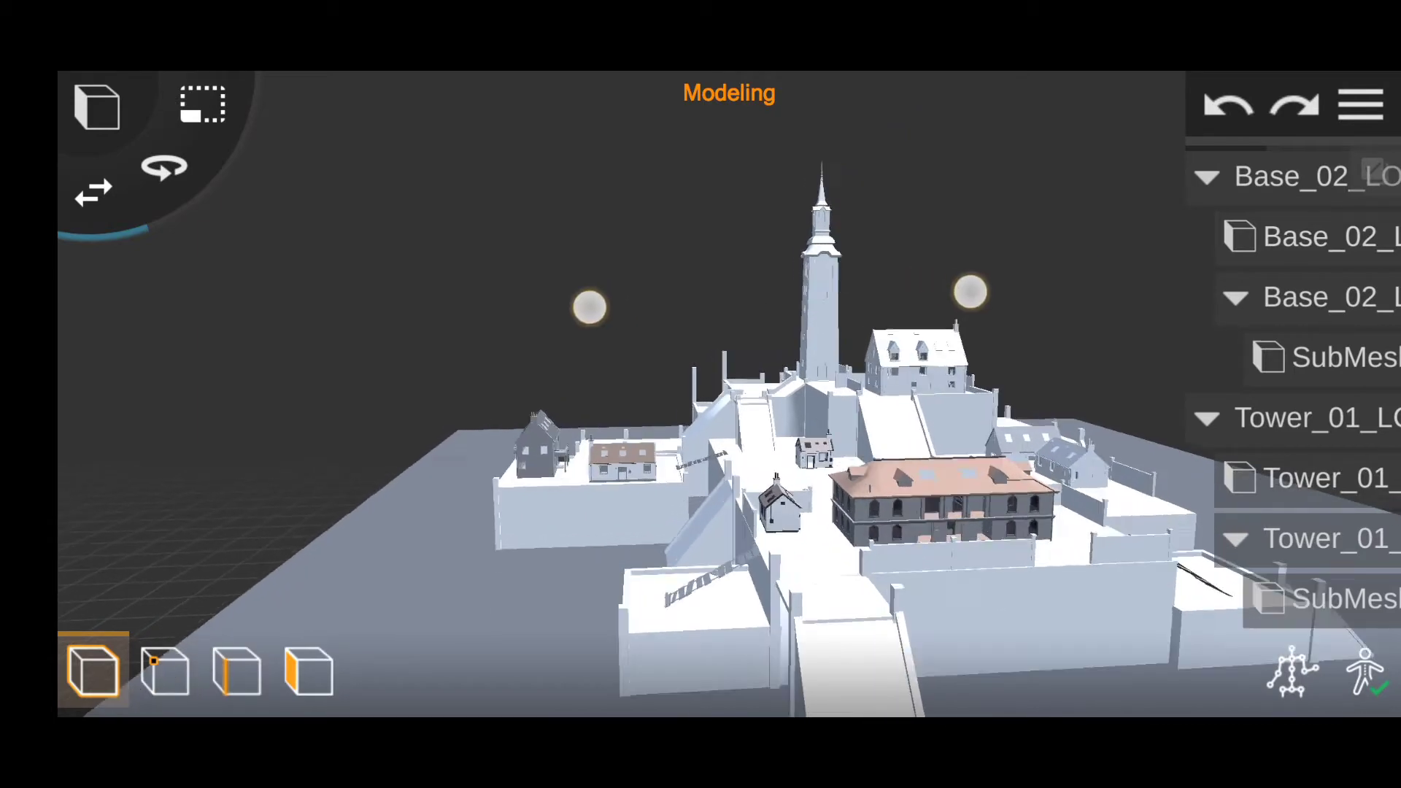
pyautogui.scroll(5, 729, 379)
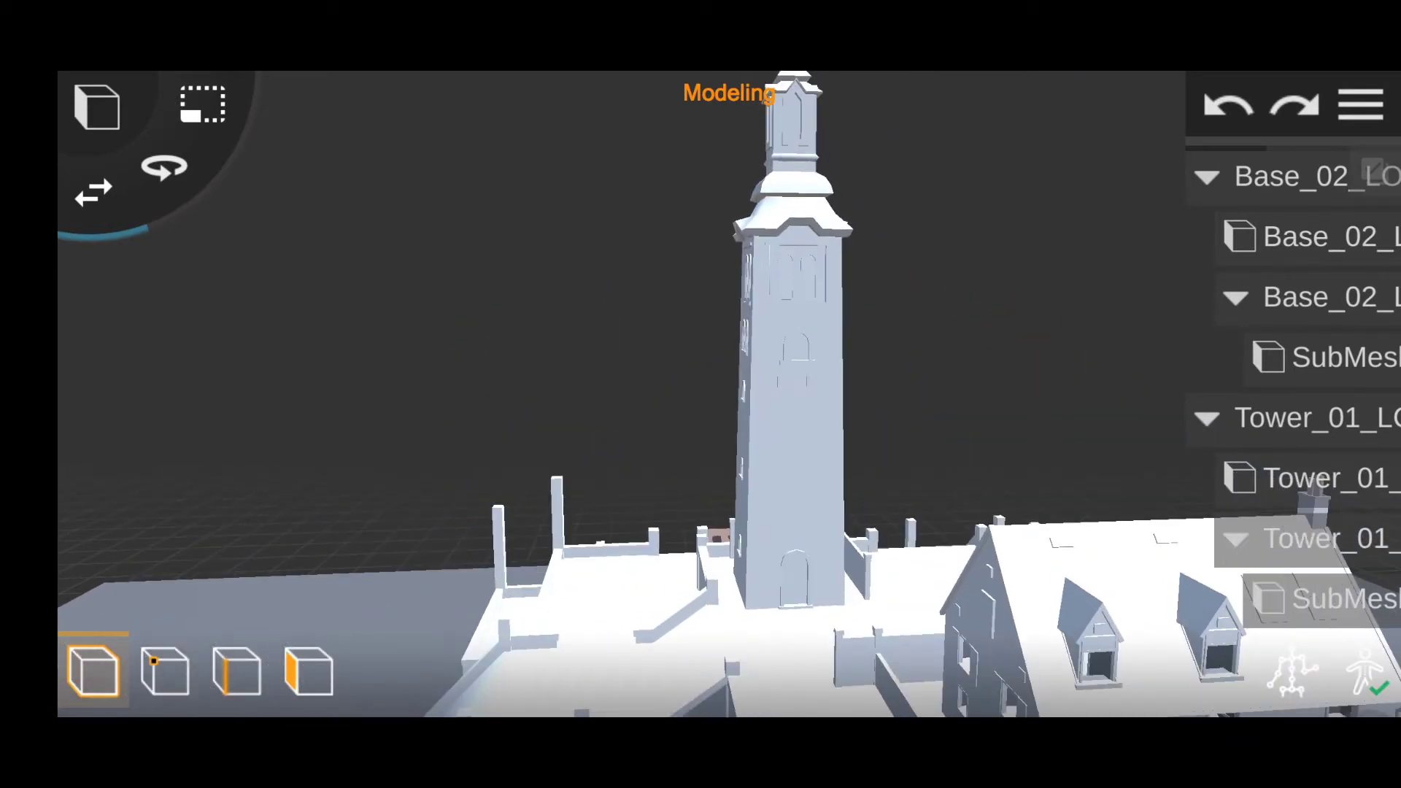
pyautogui.scroll(5, 730, 379)
# Step: Texture the clock tower with the arched-window image from TEXTURE CLOCK TOWER
pyautogui.click(774, 438)
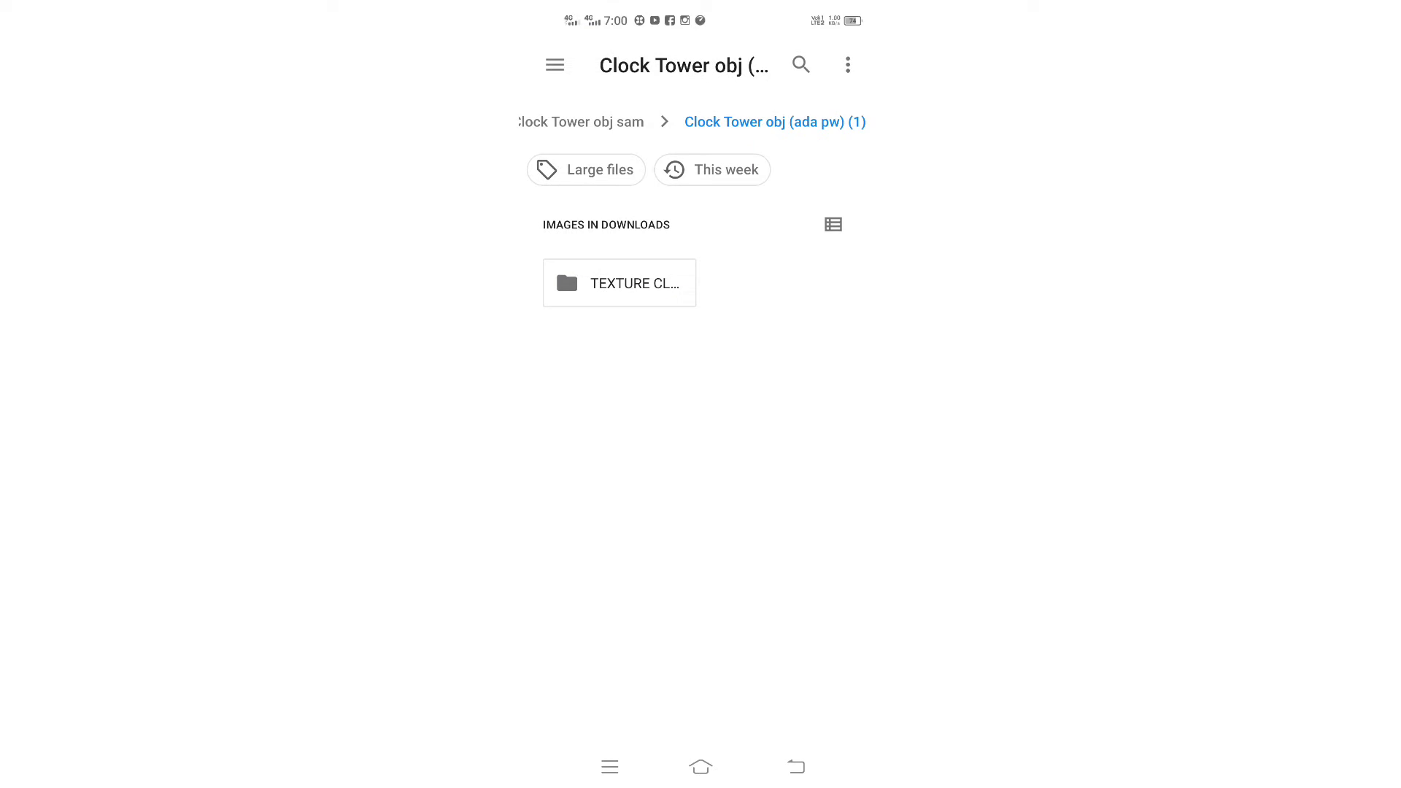
pyautogui.click(619, 283)
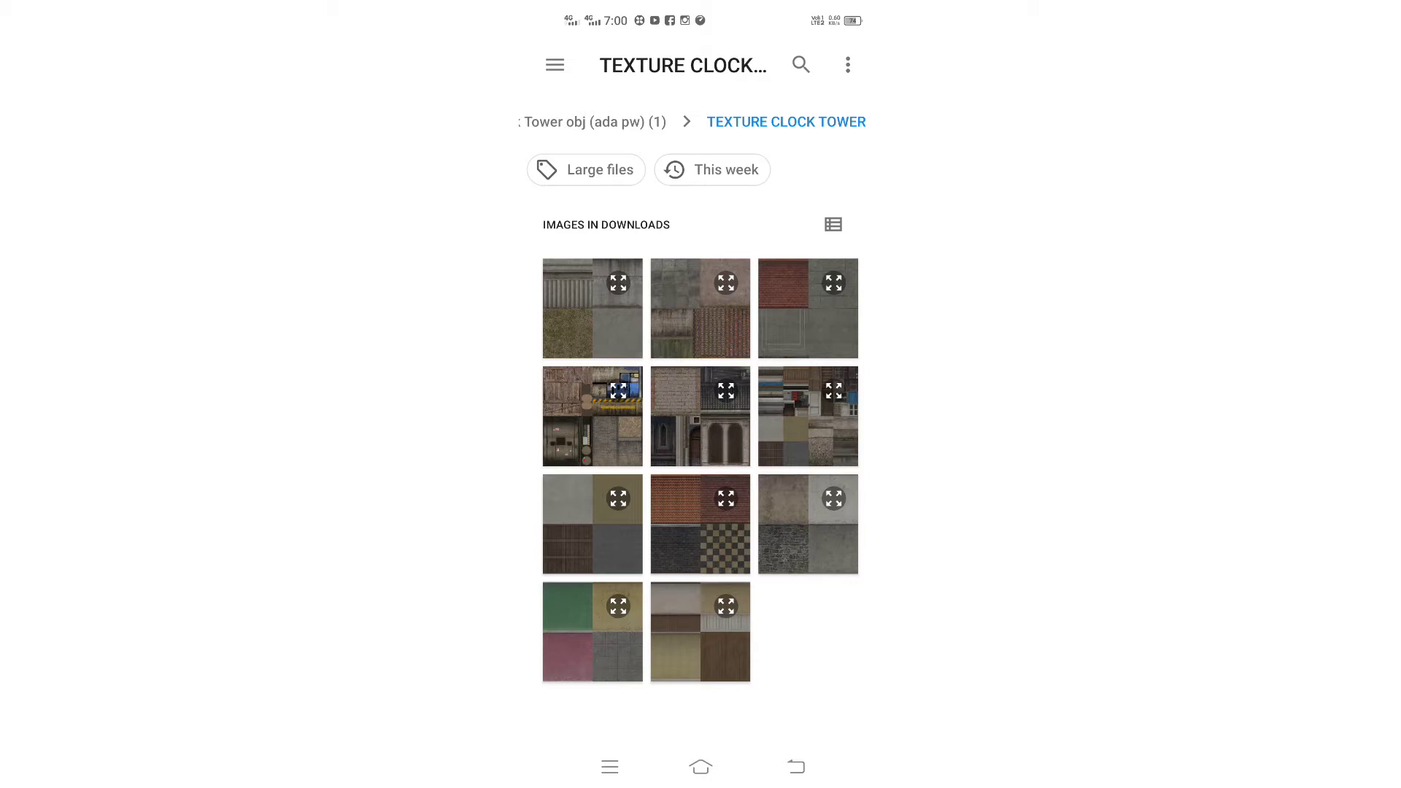
pyautogui.click(699, 427)
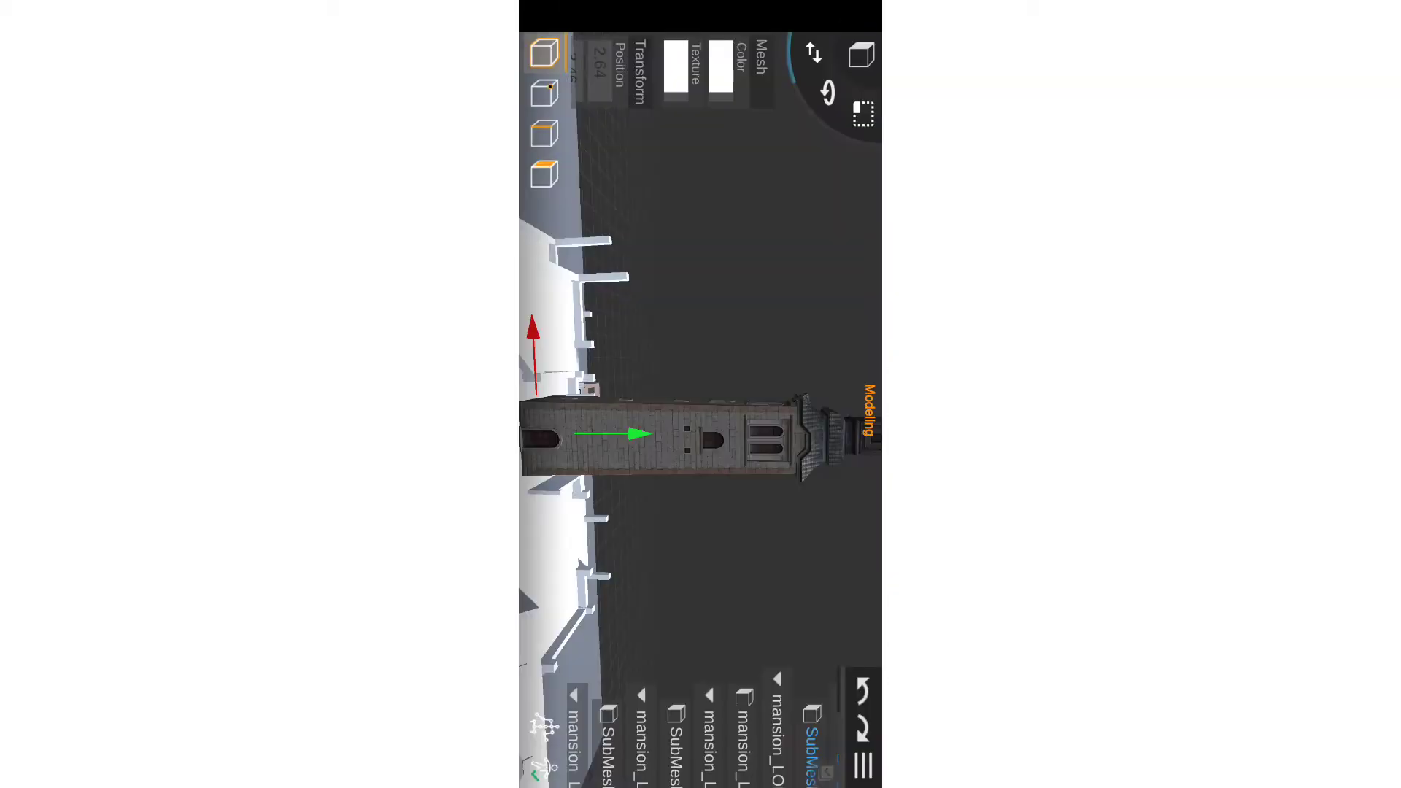
# Step: Inspect the stone-textured tower from several angles, then select the white house beside it
pyautogui.scroll(5, 762, 409)
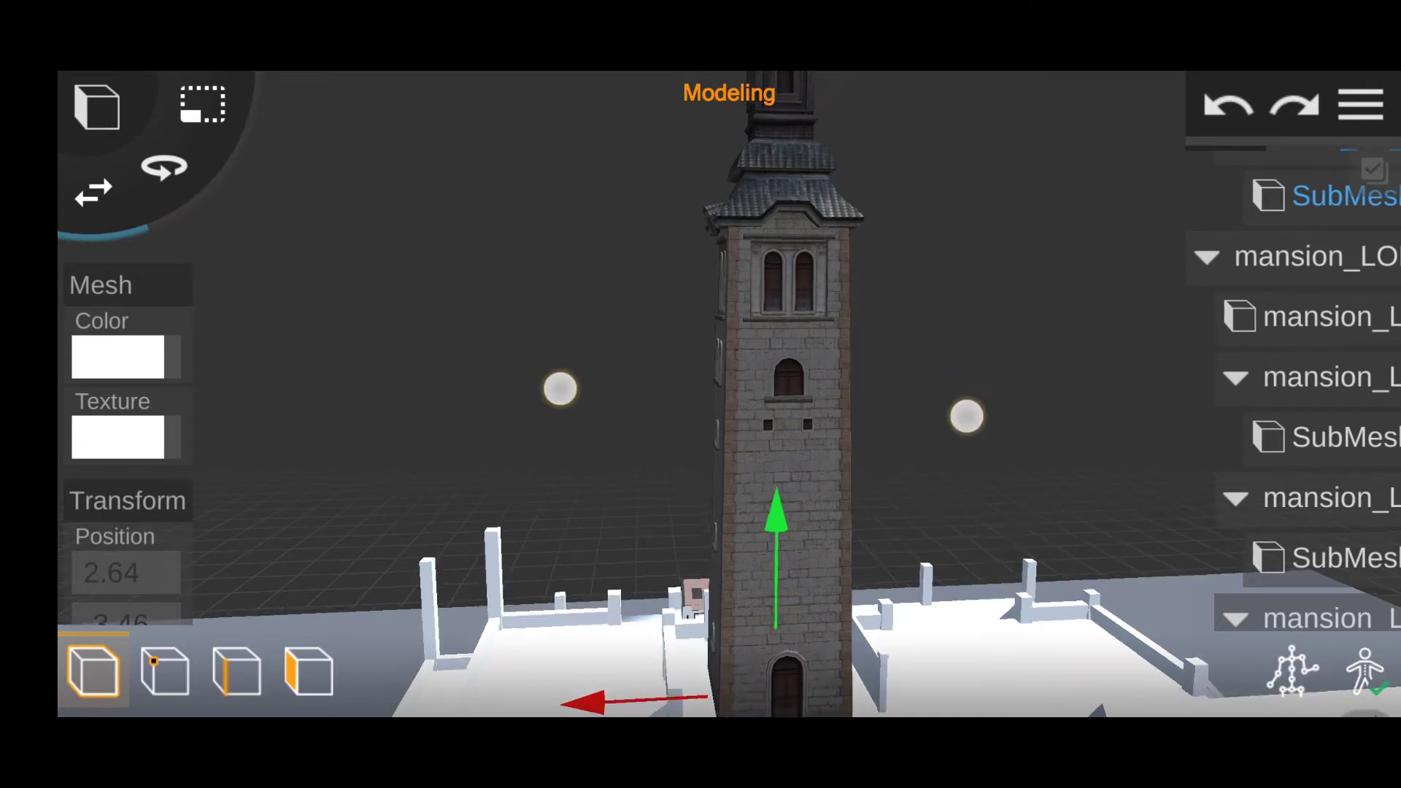
pyautogui.moveTo(1051, 460)
pyautogui.mouseDown()
pyautogui.moveTo(1169, 451)
pyautogui.moveTo(1128, 453)
pyautogui.mouseUp()
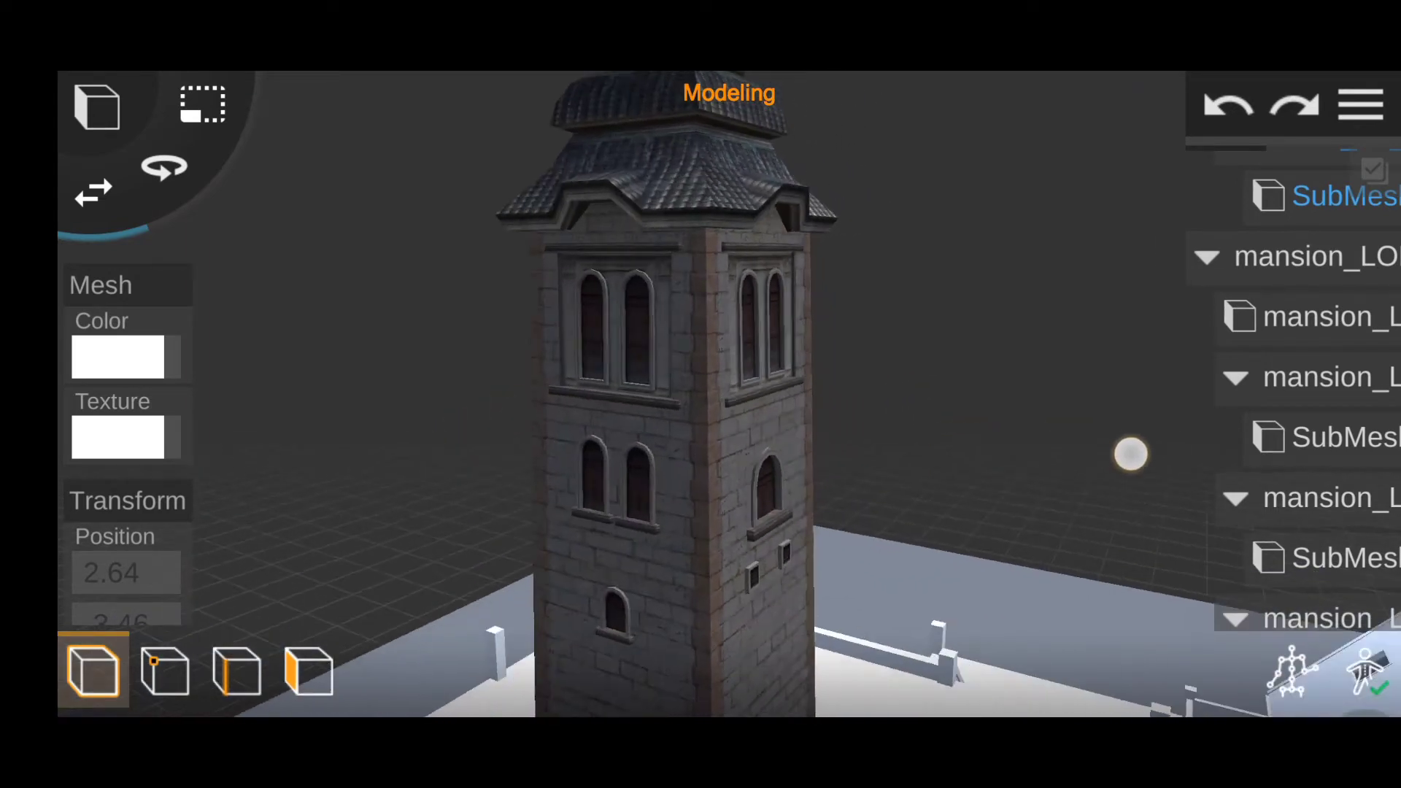
pyautogui.scroll(-5, 675, 405)
pyautogui.scroll(-2, 675, 406)
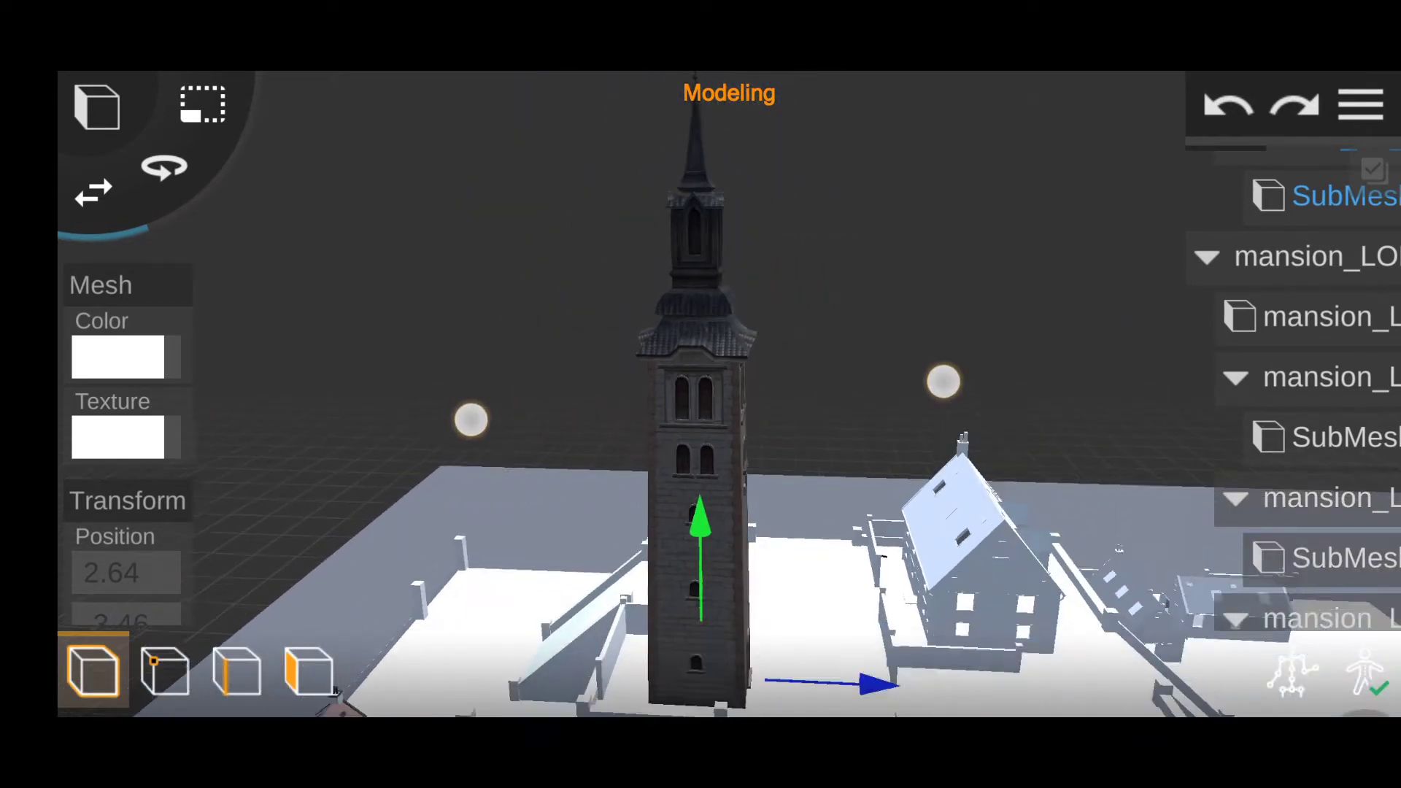
pyautogui.scroll(-3, 706, 397)
pyautogui.moveTo(912, 409); pyautogui.dragTo(1000, 388)
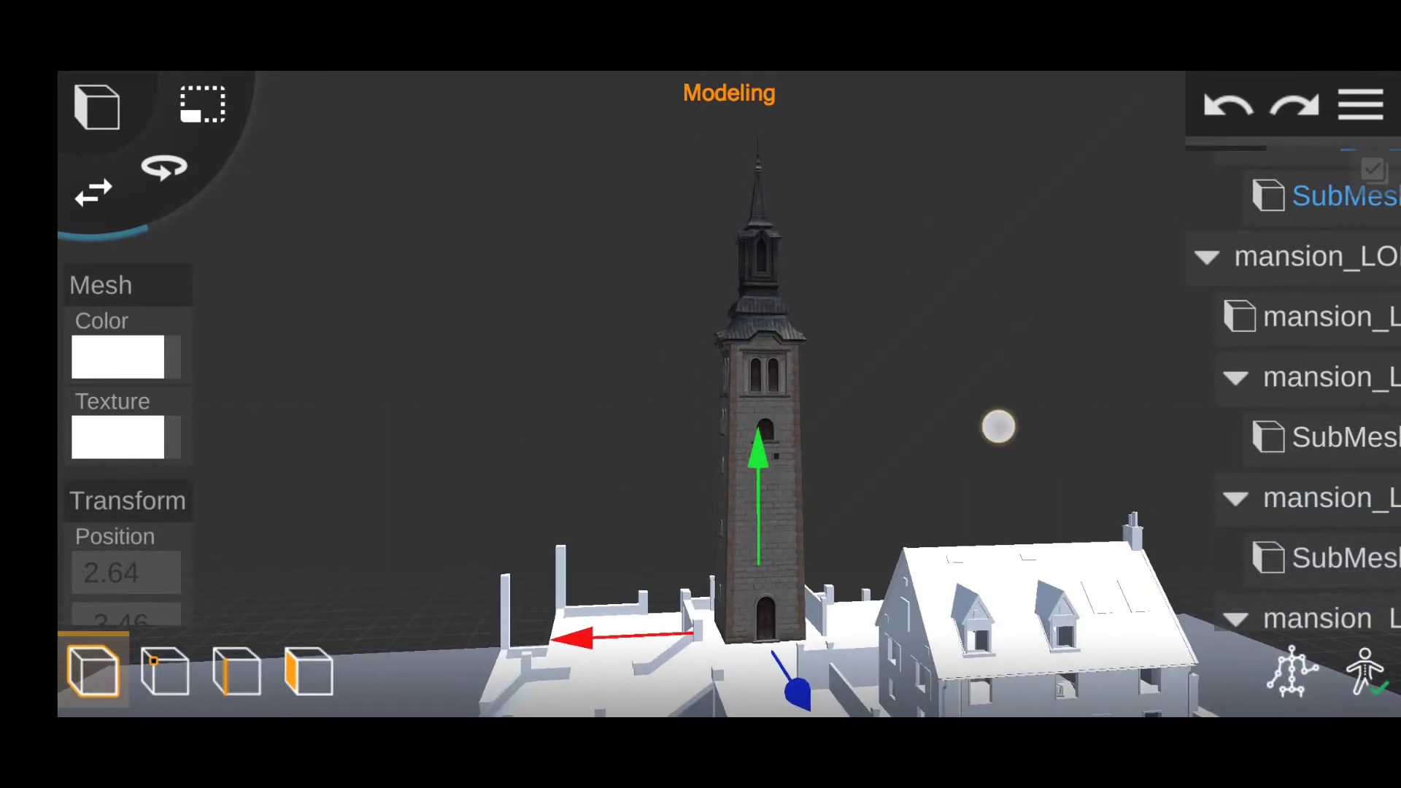
pyautogui.scroll(3, 715, 387)
pyautogui.moveTo(413, 376); pyautogui.dragTo(469, 360)
pyautogui.moveTo(1005, 334)
pyautogui.mouseDown()
pyautogui.moveTo(976, 310)
pyautogui.moveTo(1082, 406)
pyautogui.moveTo(551, 401)
pyautogui.mouseUp()
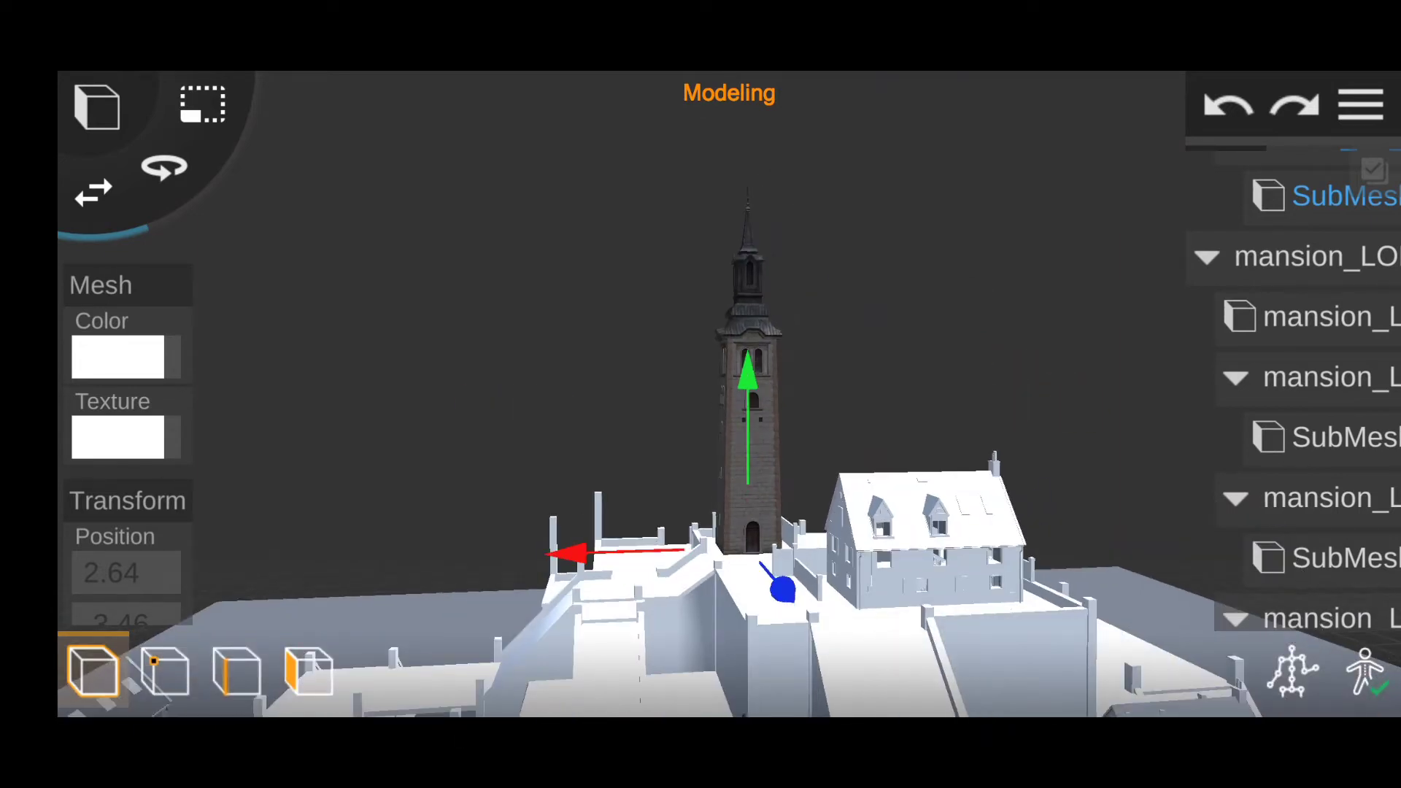
pyautogui.scroll(3, 798, 435)
pyautogui.scroll(3, 798, 434)
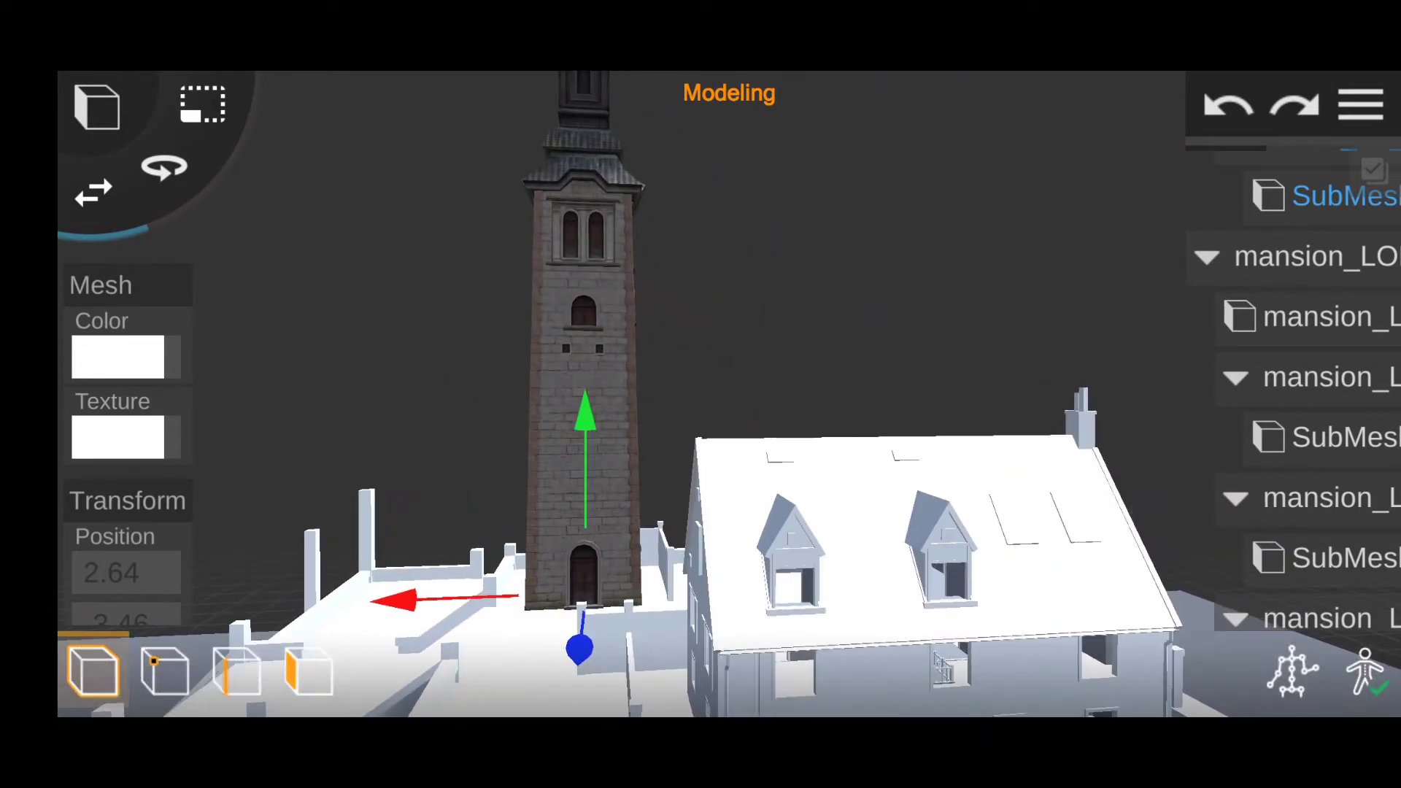
pyautogui.click(897, 555)
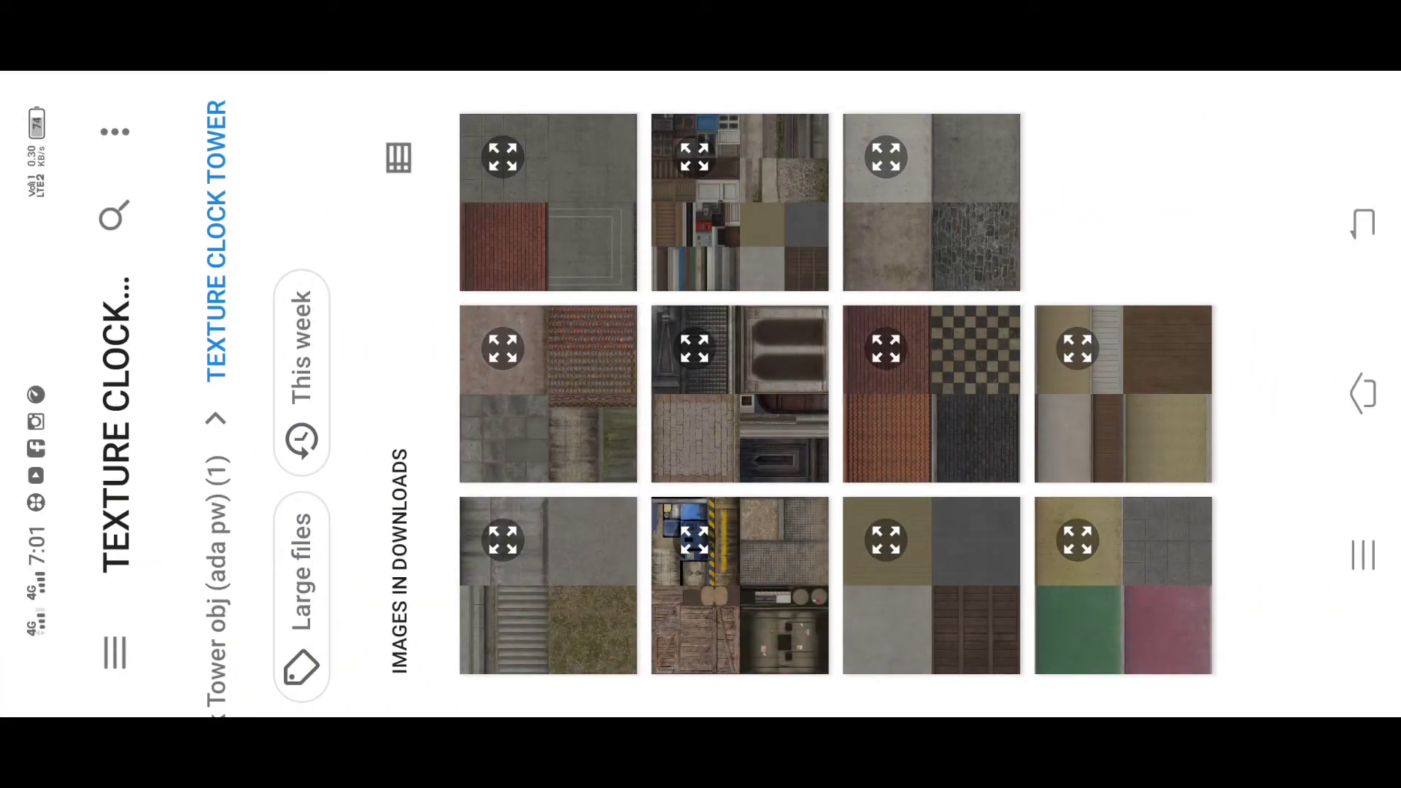
# Step: Close the texture picker, select the foreground wall, and dismiss its texture picker unused
pyautogui.click(1363, 223)
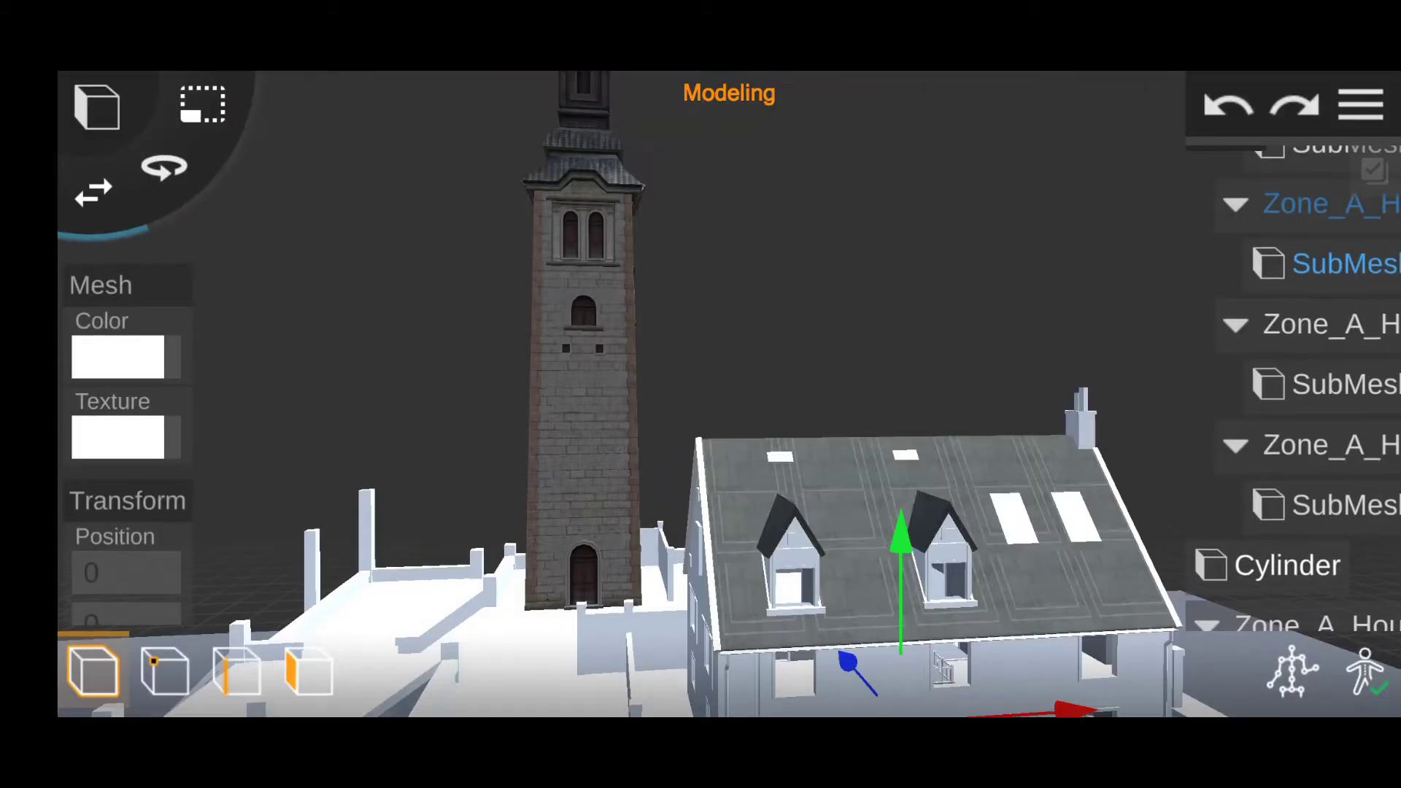
pyautogui.press('Escape')
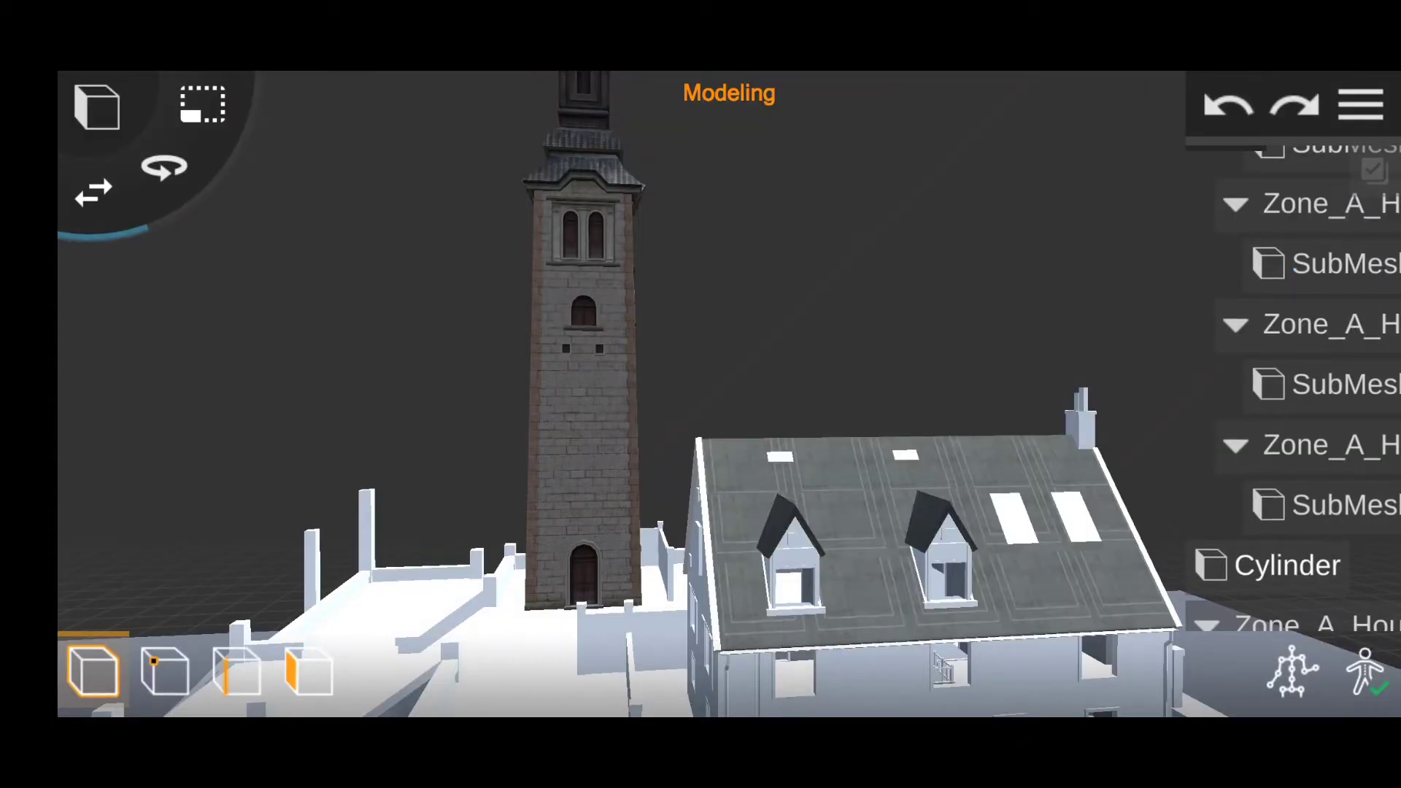
pyautogui.moveTo(912, 241); pyautogui.dragTo(1004, 190)
pyautogui.click(902, 577)
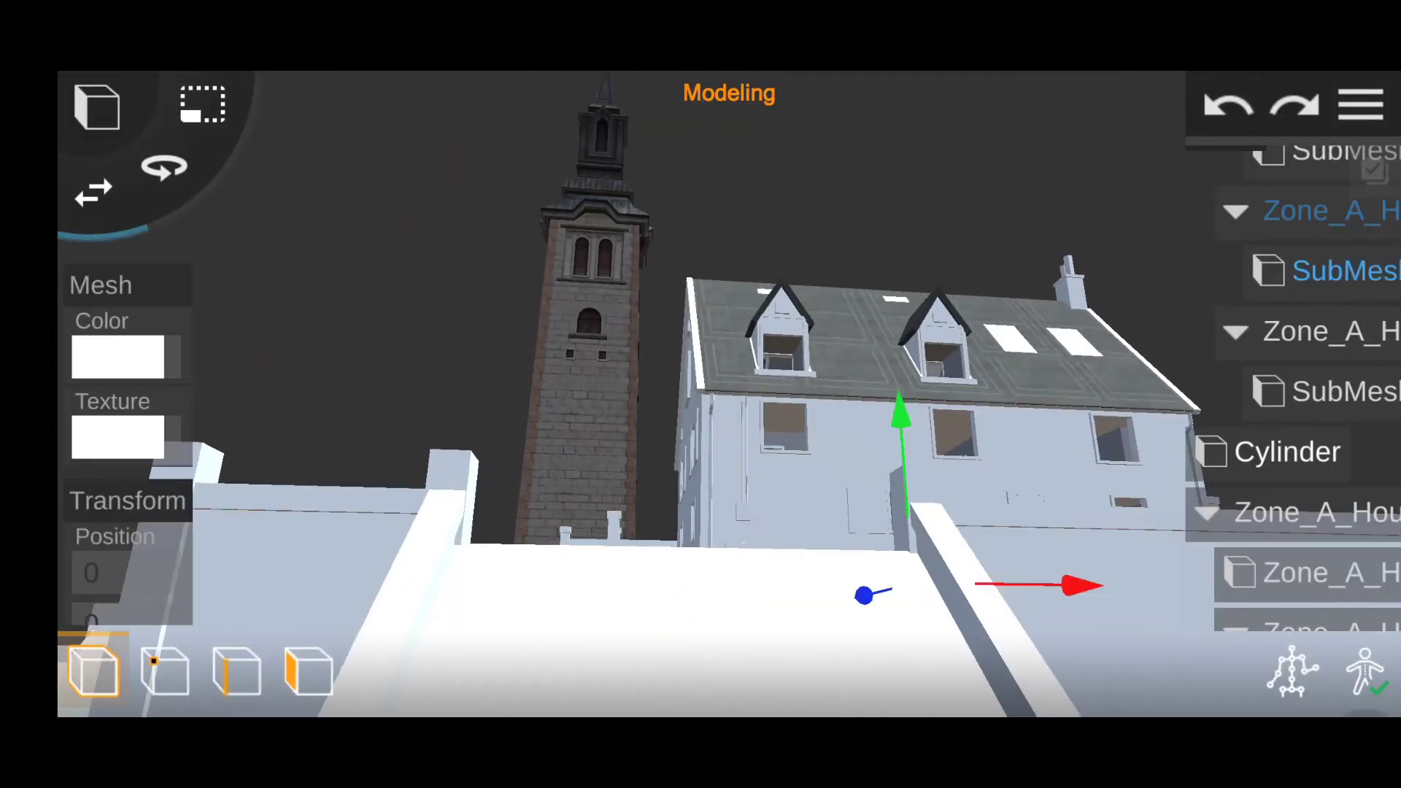
pyautogui.click(118, 436)
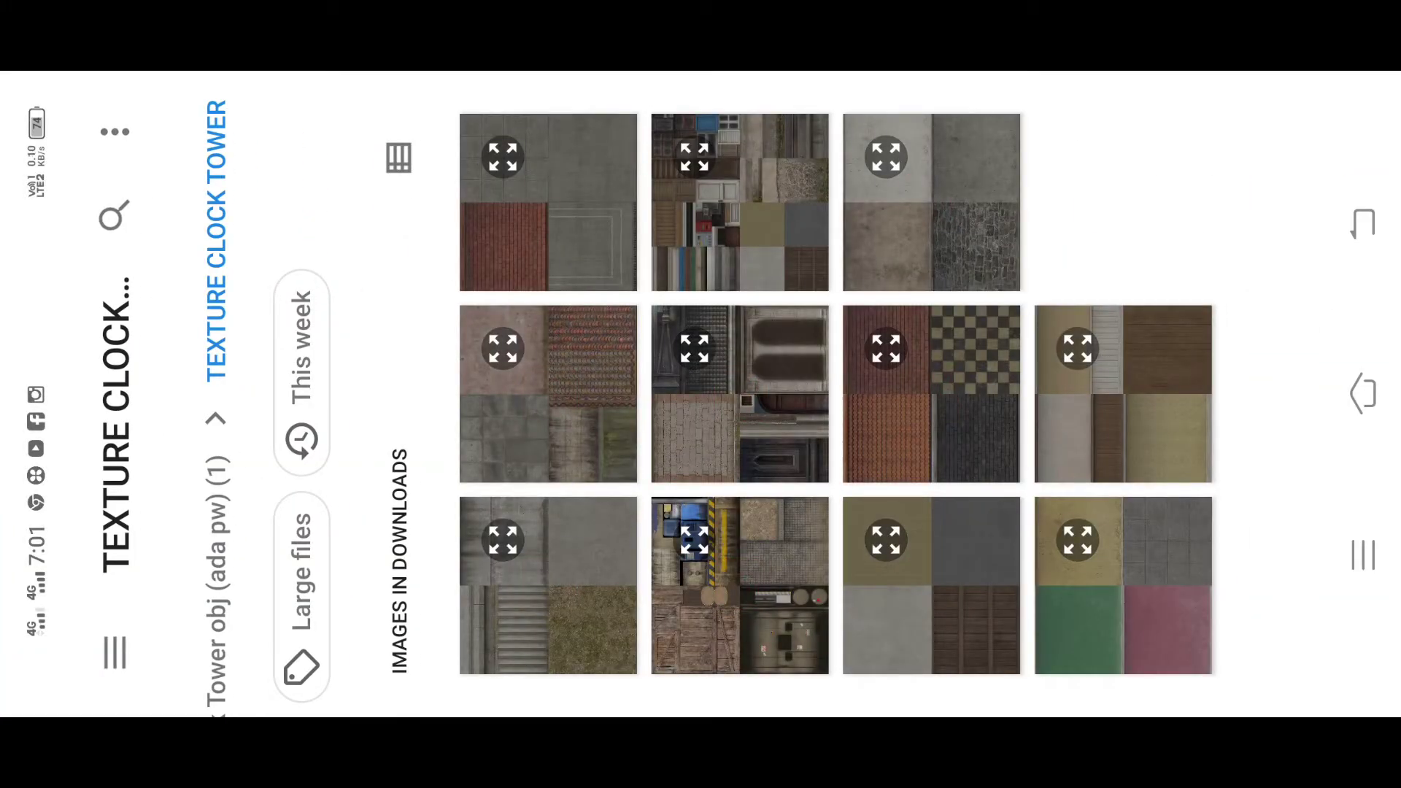
pyautogui.press('Escape')
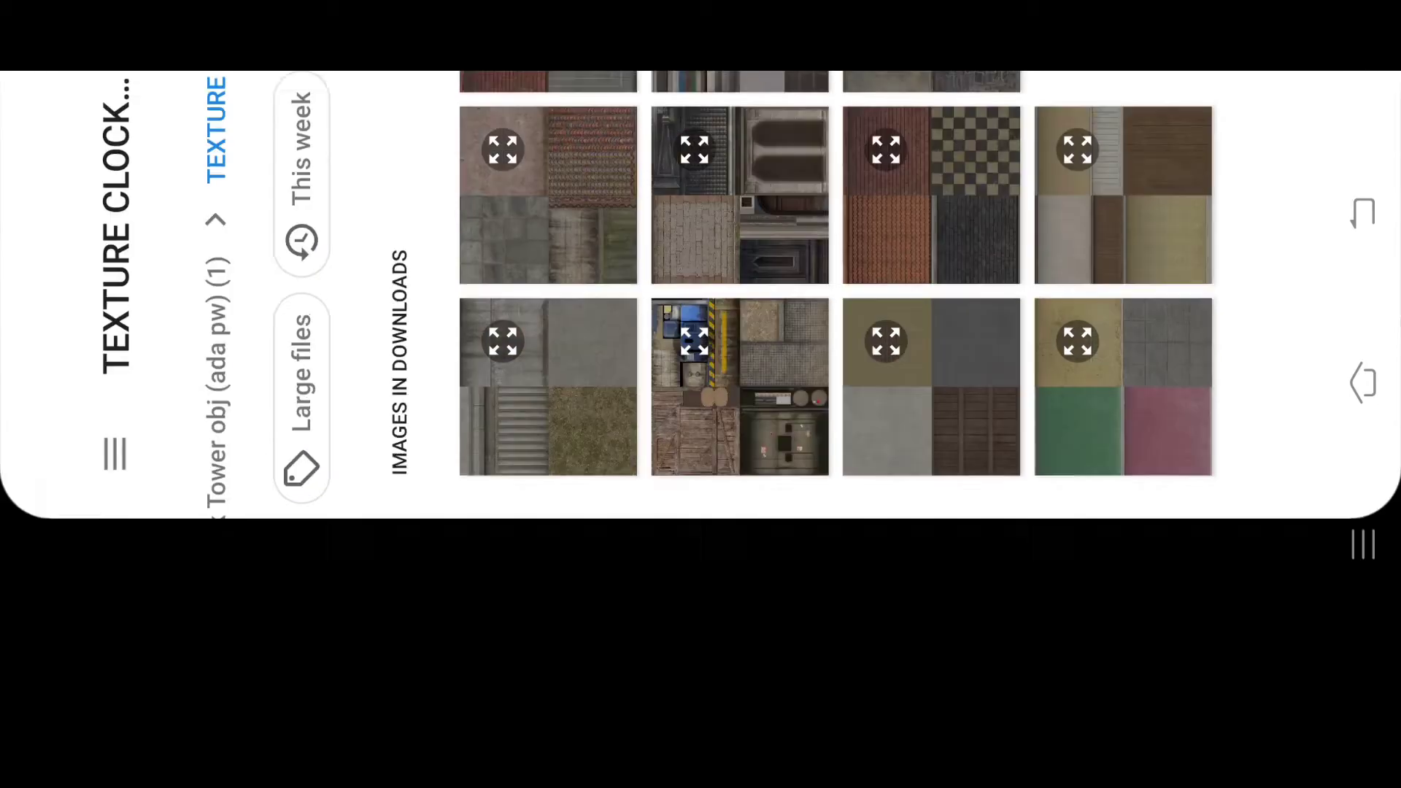
# Step: Orbit and zoom around the wall and the wider town
pyautogui.scroll(-3, 904, 207)
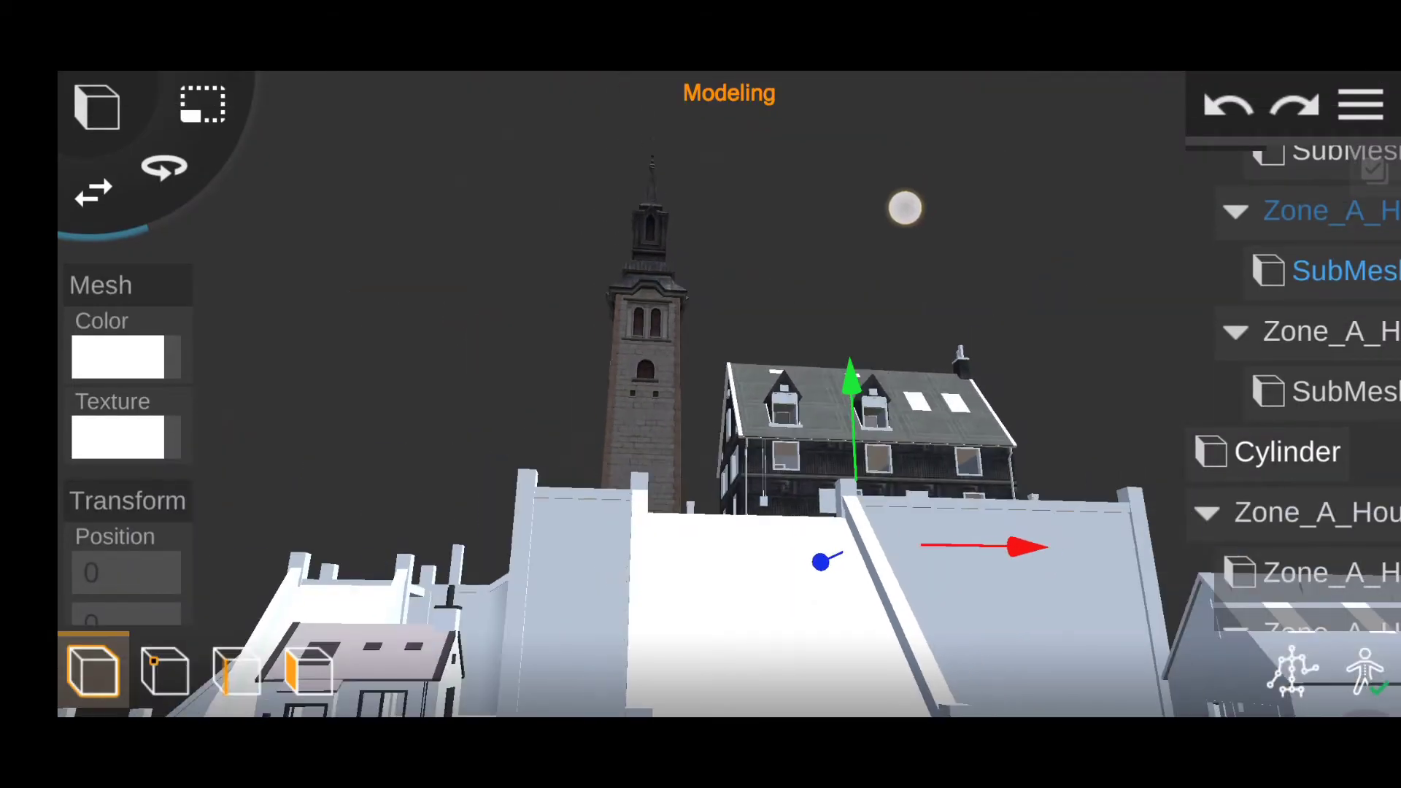
pyautogui.moveTo(1104, 382); pyautogui.dragTo(1097, 435)
pyautogui.scroll(5, 707, 475)
pyautogui.scroll(-3, 707, 476)
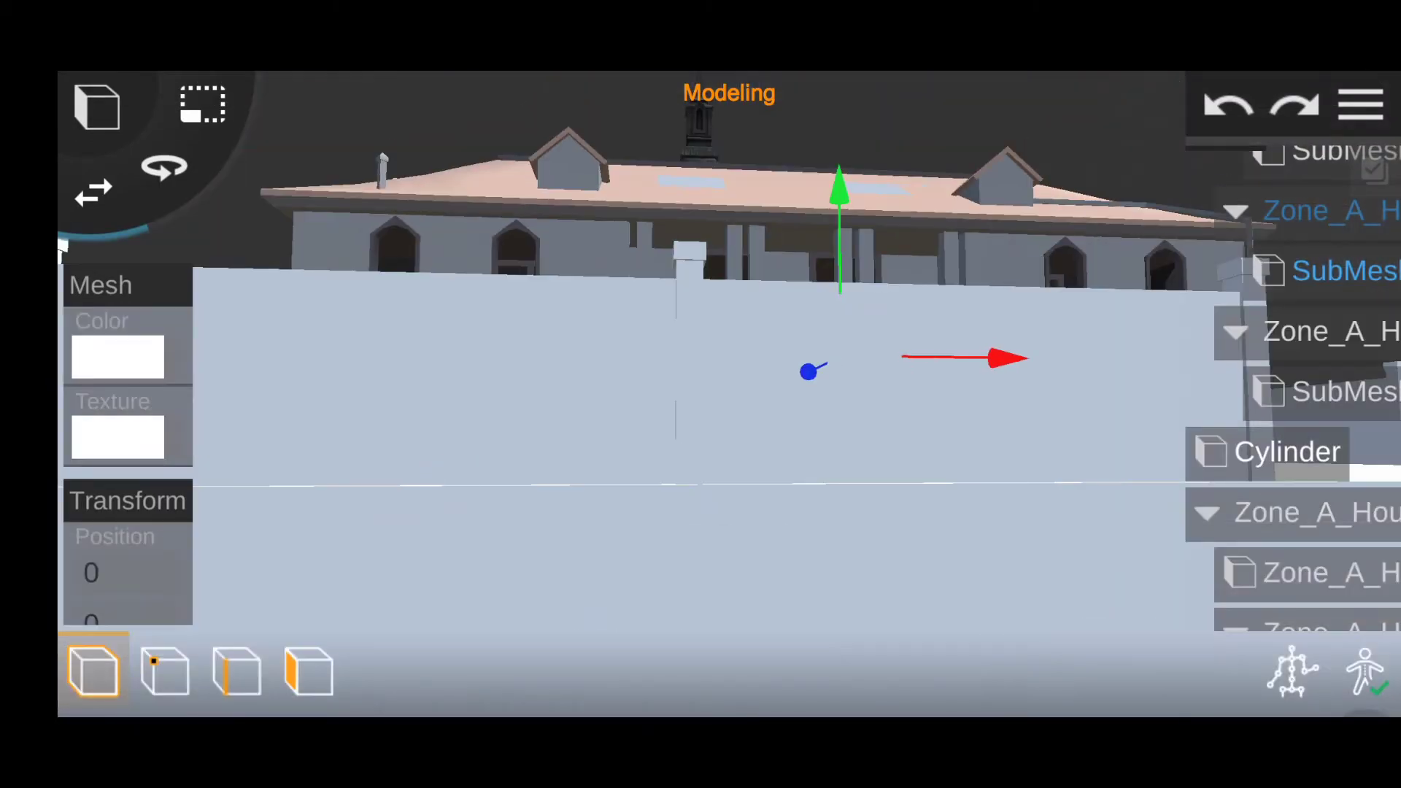
pyautogui.moveTo(1007, 542); pyautogui.dragTo(386, 498)
pyautogui.scroll(-5, 701, 394)
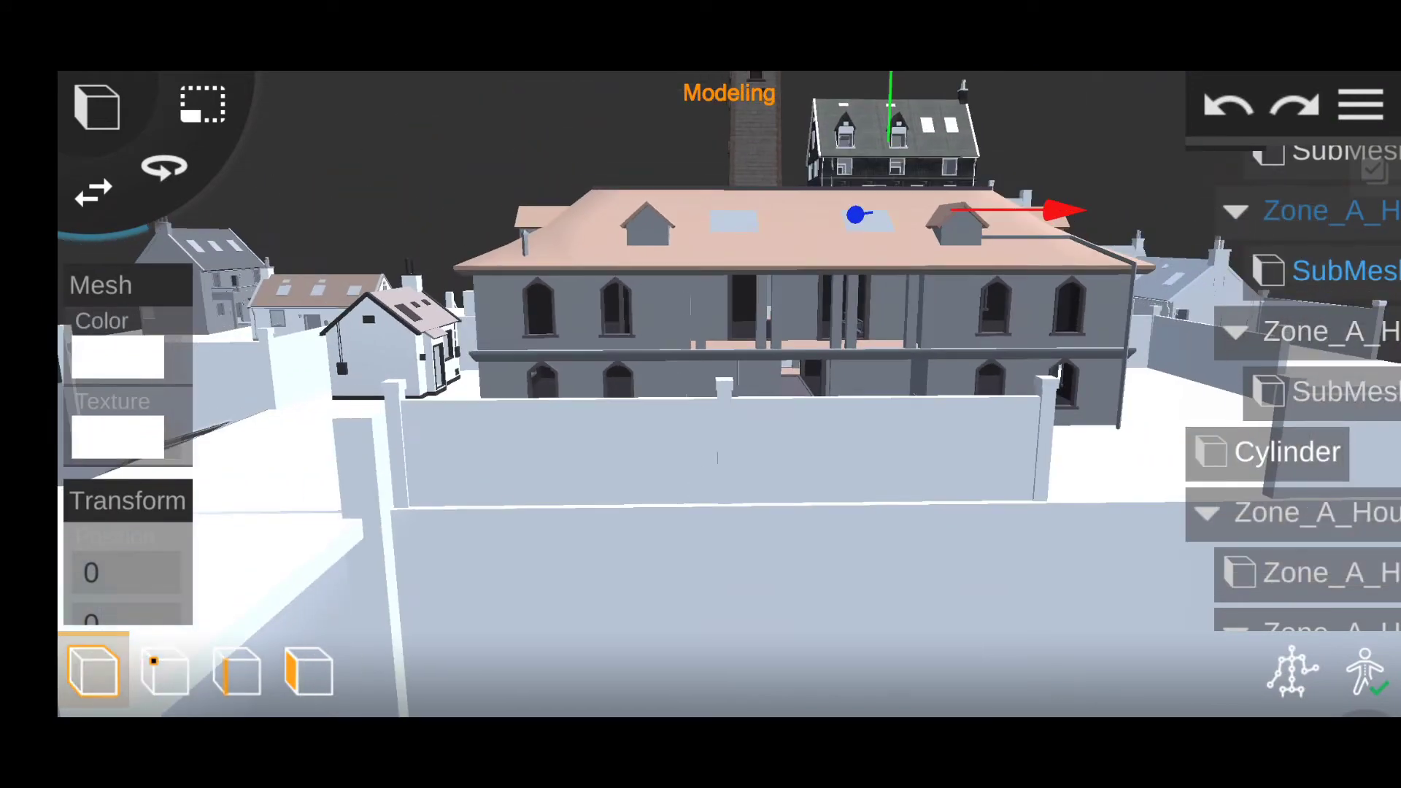
pyautogui.moveTo(985, 538); pyautogui.dragTo(947, 538)
pyautogui.scroll(-3, 715, 573)
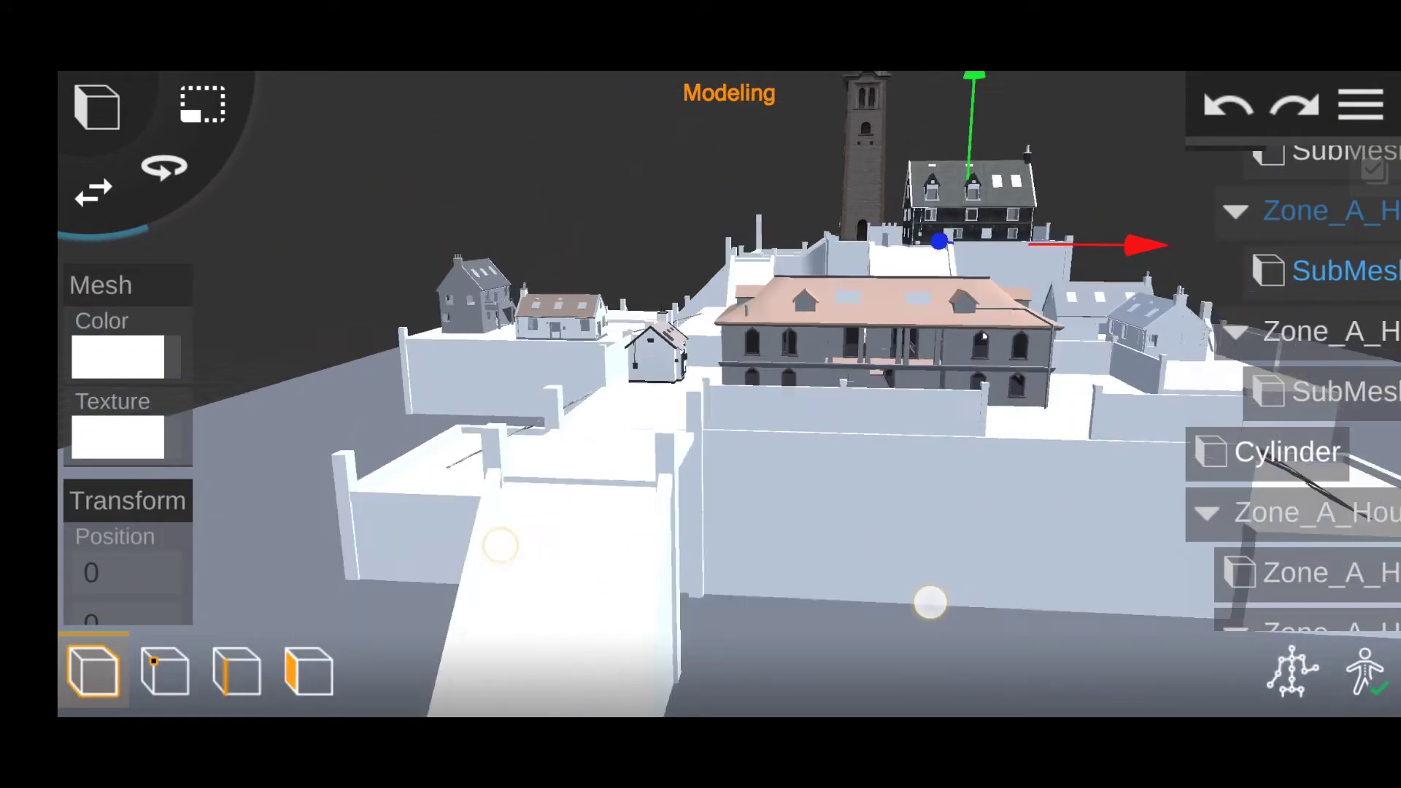
pyautogui.scroll(-2, 988, 616)
pyautogui.moveTo(985, 617); pyautogui.dragTo(1013, 672)
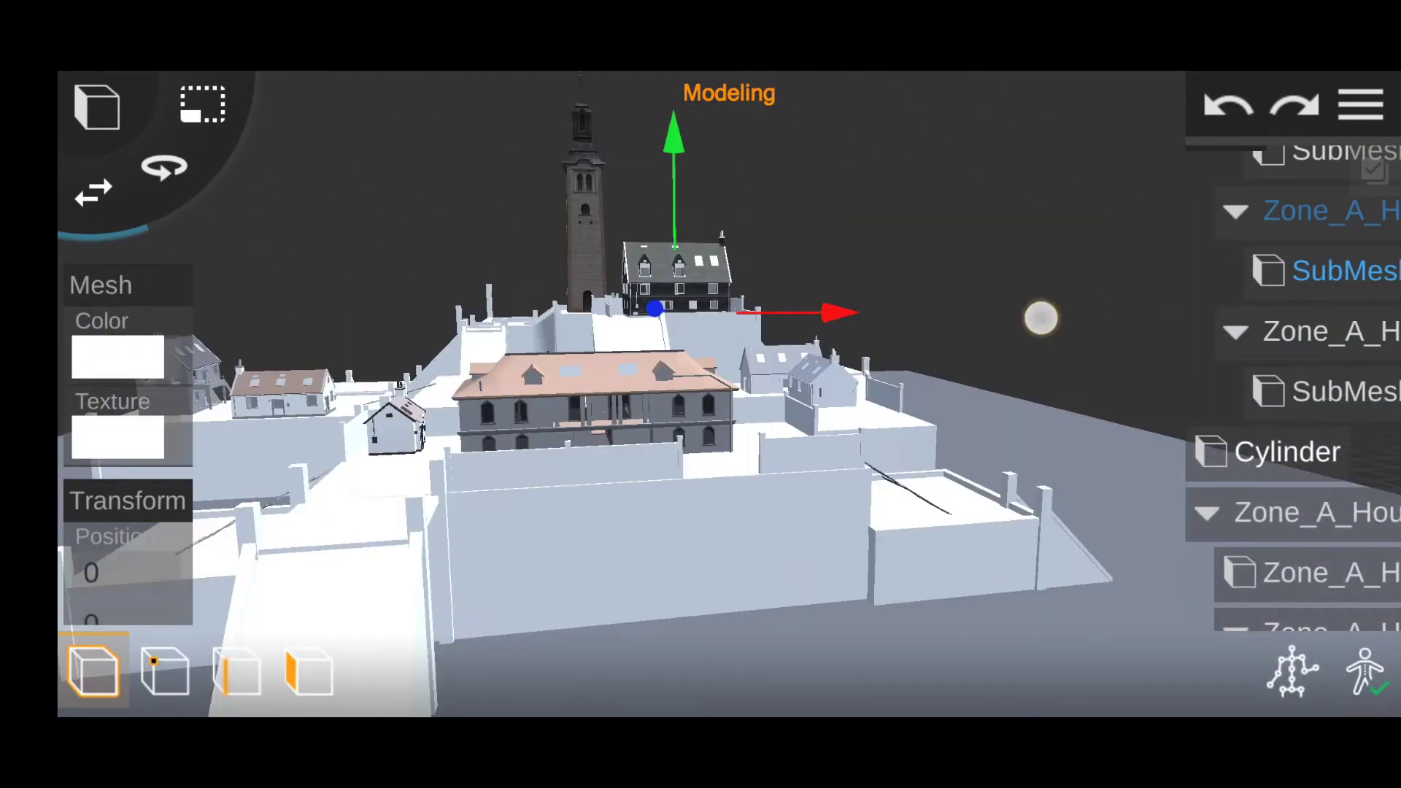
pyautogui.moveTo(657, 475); pyautogui.dragTo(875, 423)
pyautogui.scroll(3, 772, 222)
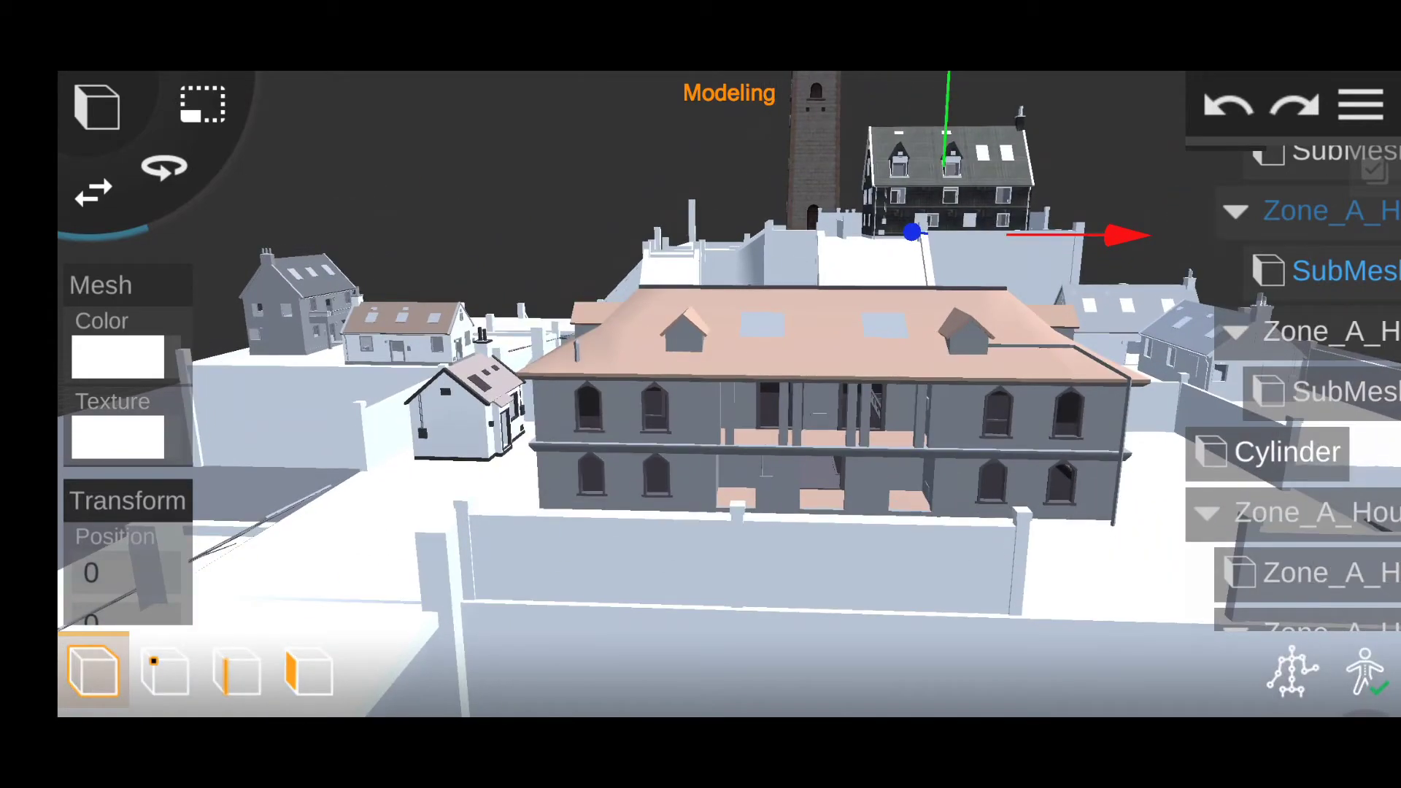
# Step: Undo the house's accidental slide along the X axis to 7.82
pyautogui.moveTo(1152, 229)
pyautogui.mouseDown()
pyautogui.moveTo(1184, 239)
pyautogui.moveTo(1167, 238)
pyautogui.mouseUp()
pyautogui.scroll(-5, 808, 216)
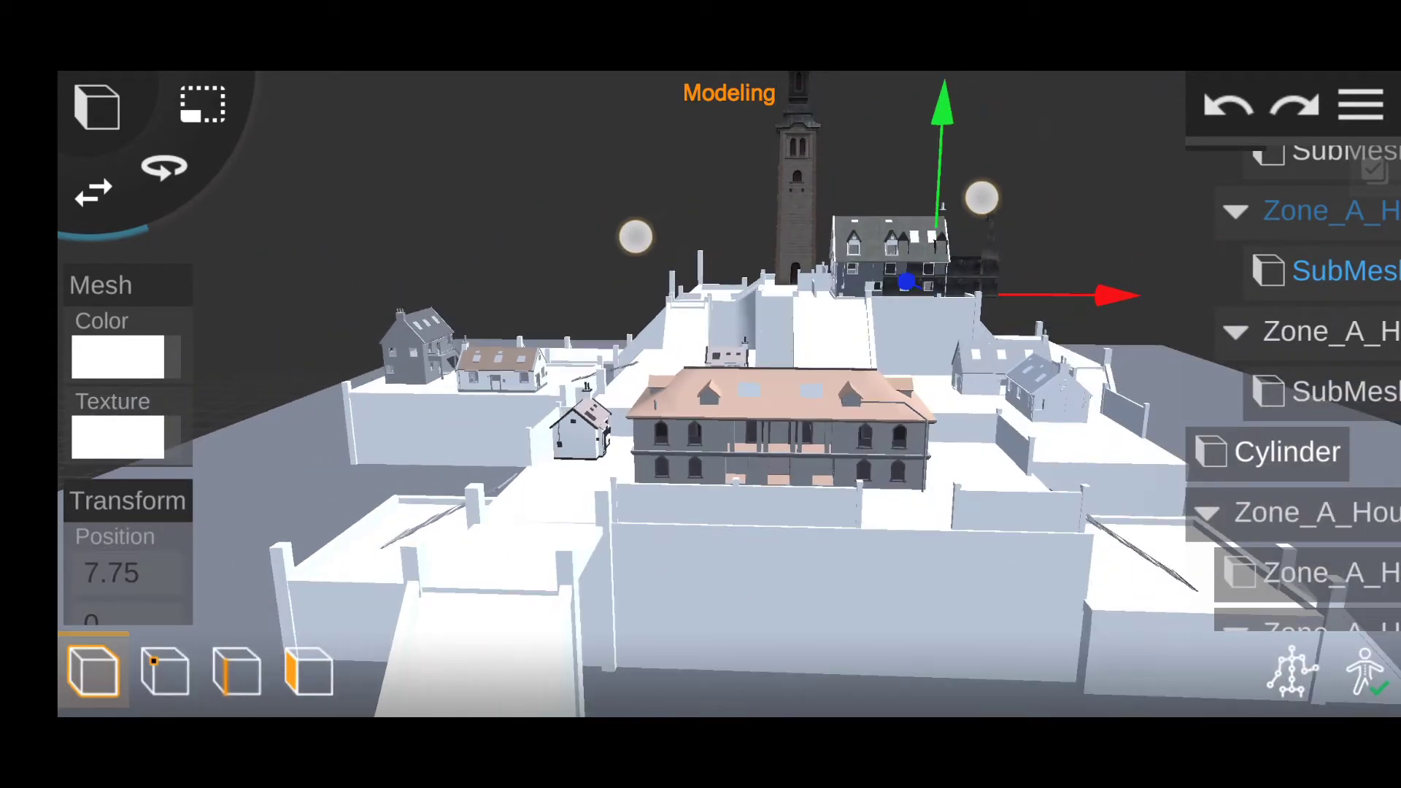
pyautogui.moveTo(980, 197); pyautogui.dragTo(958, 281)
pyautogui.scroll(-5, 487, 374)
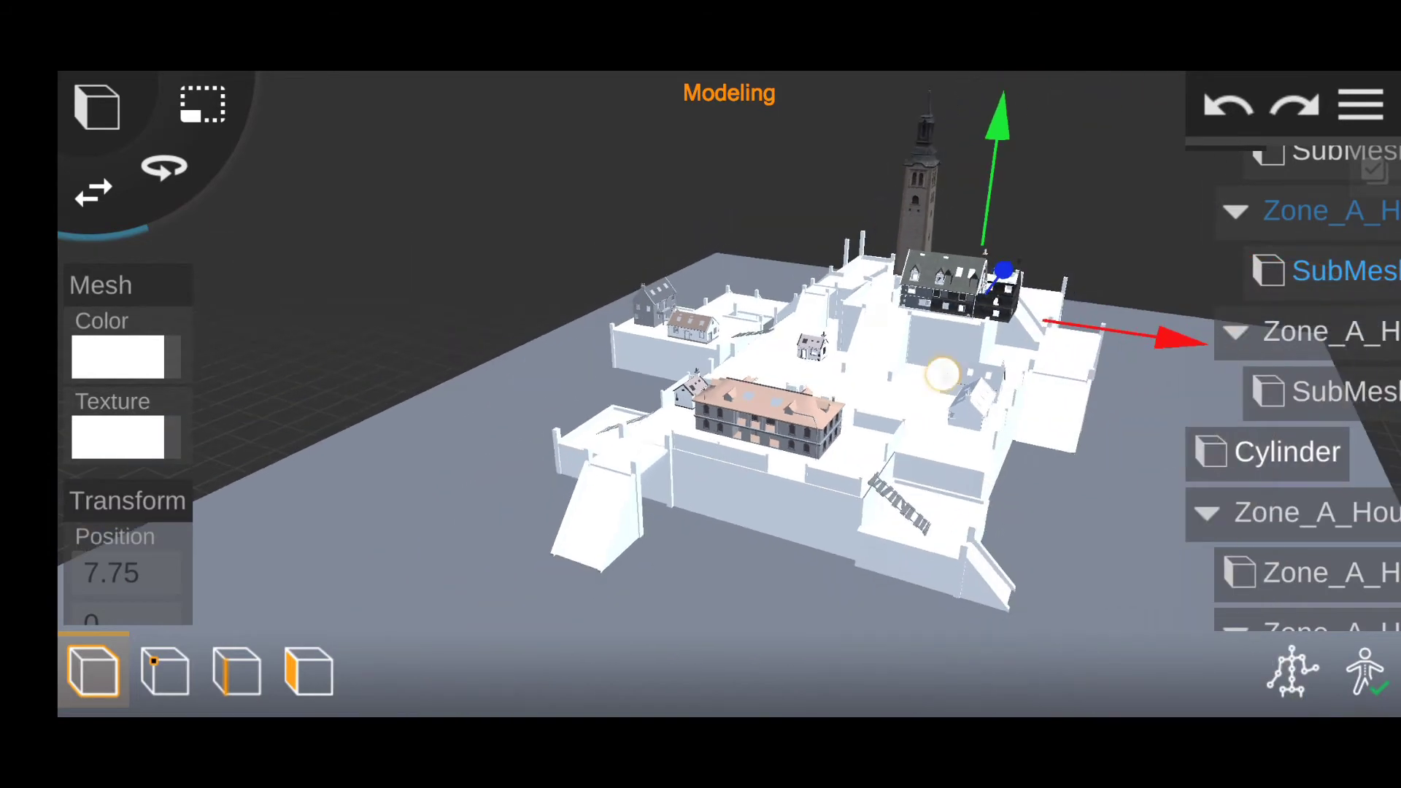
pyautogui.moveTo(929, 369)
pyautogui.mouseDown()
pyautogui.moveTo(547, 591)
pyautogui.moveTo(441, 585)
pyautogui.mouseUp()
pyautogui.click(1228, 106)
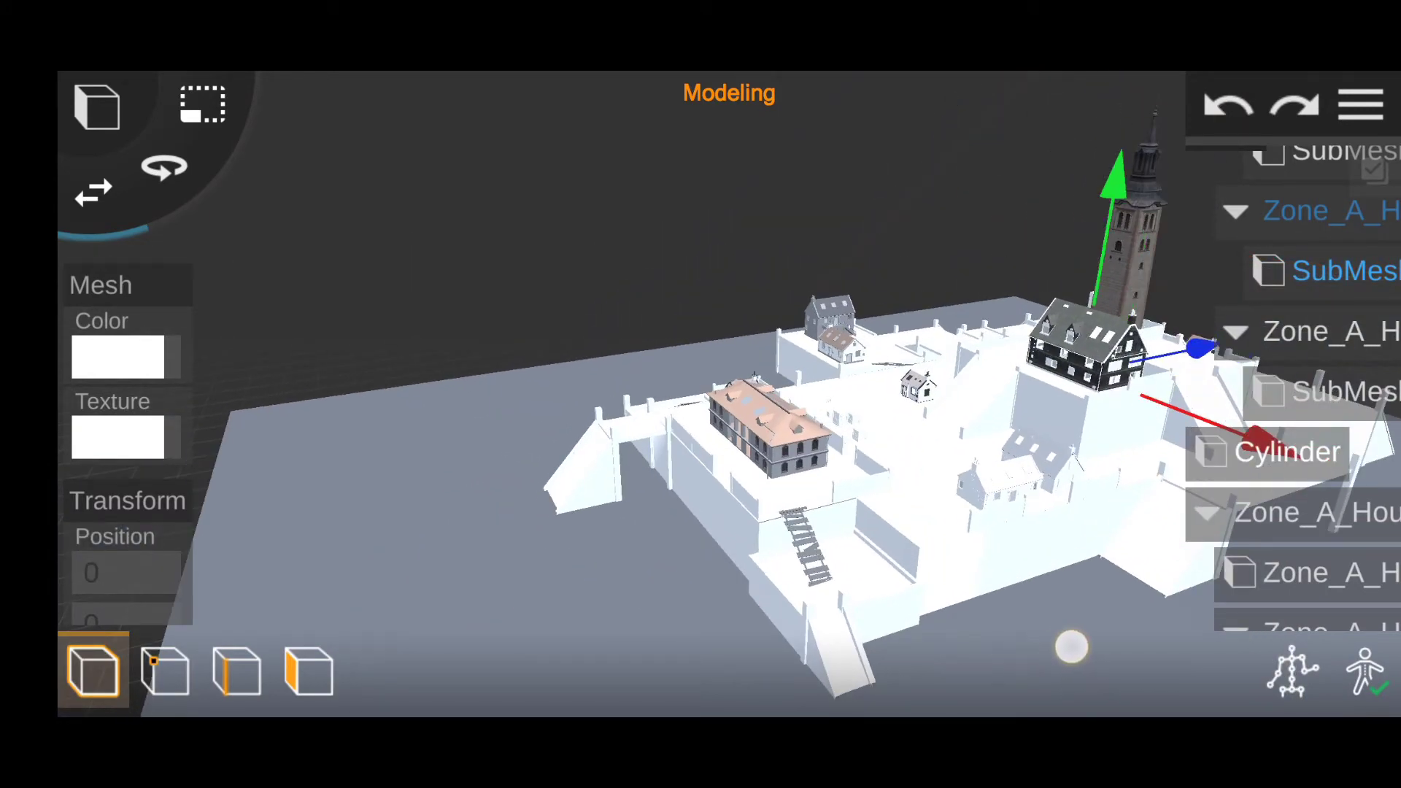
# Step: Zoom and orbit around the restored town and clock tower
pyautogui.scroll(-5, 774, 518)
pyautogui.scroll(3, 1009, 598)
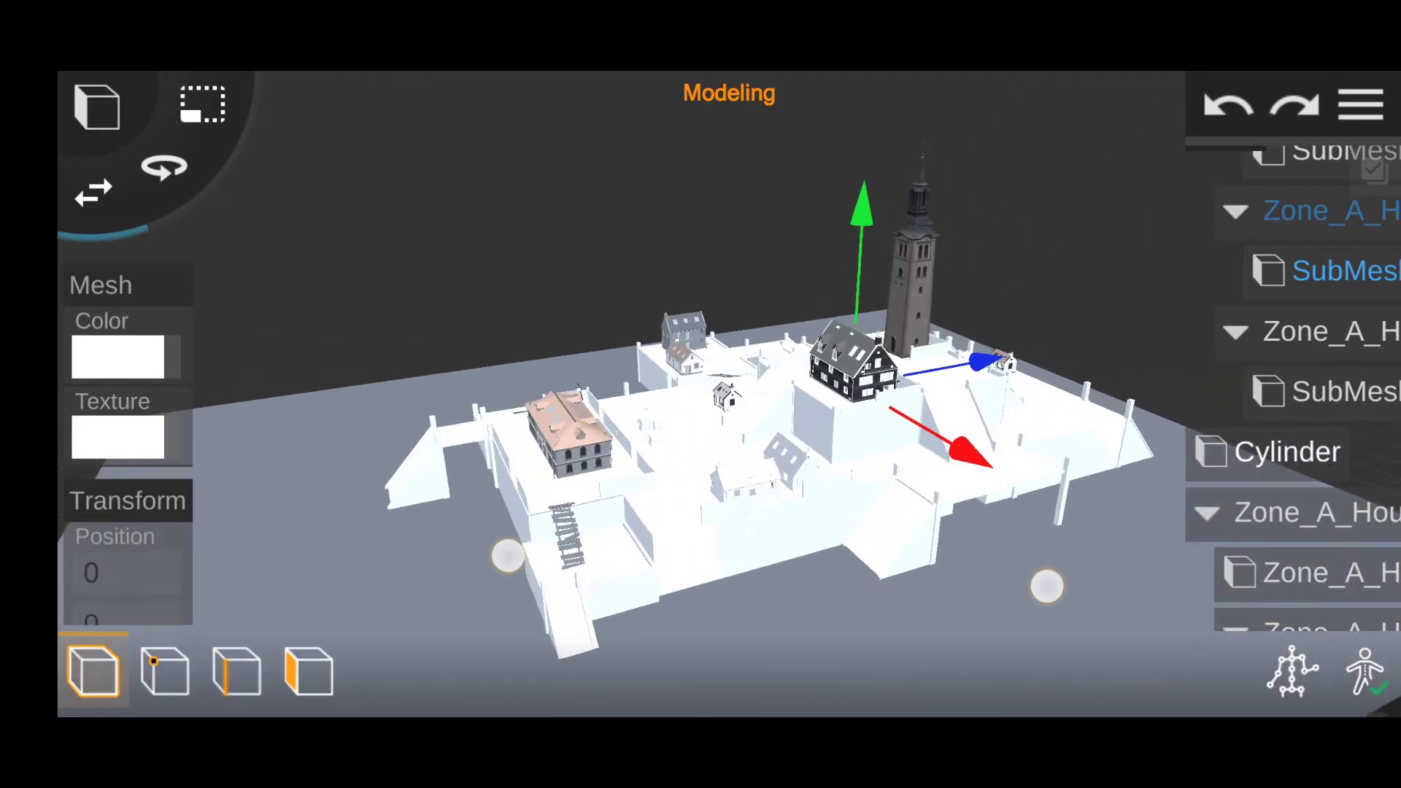
pyautogui.scroll(3, 1010, 598)
pyautogui.scroll(-2, 1058, 624)
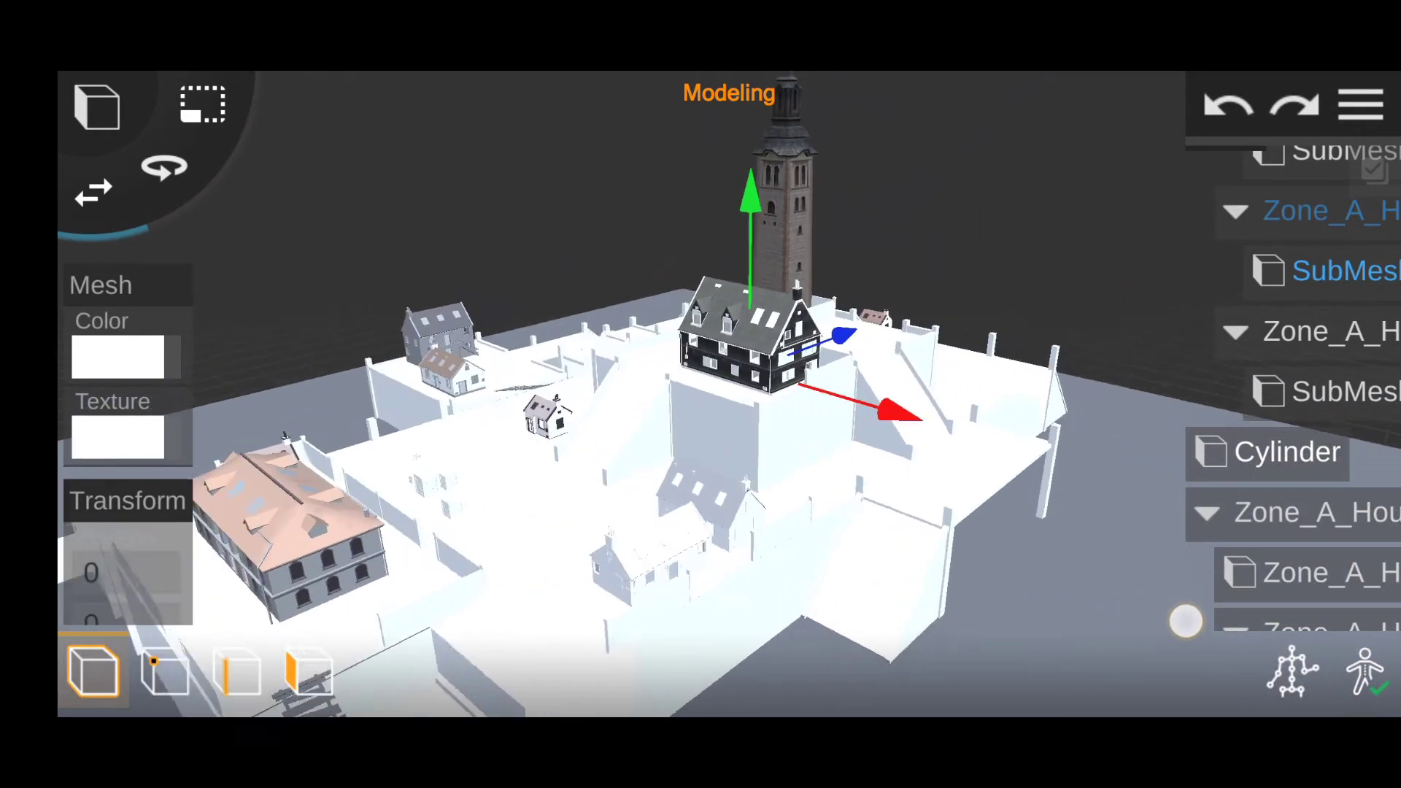
pyautogui.scroll(-2, 1051, 612)
pyautogui.scroll(-2, 1043, 602)
pyautogui.scroll(-2, 1037, 593)
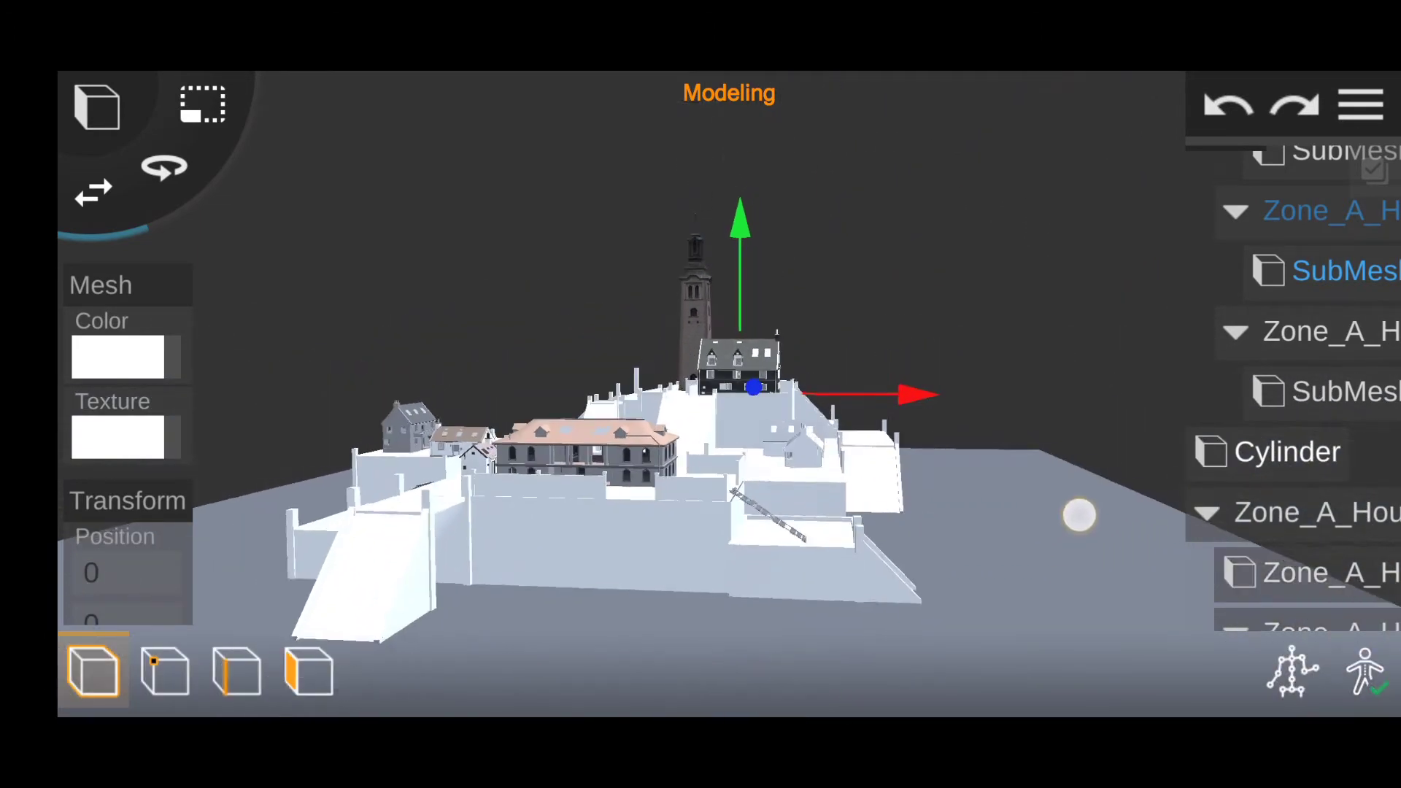
pyautogui.moveTo(1038, 593); pyautogui.dragTo(1085, 579)
pyautogui.moveTo(1065, 522)
pyautogui.mouseDown()
pyautogui.moveTo(1087, 564)
pyautogui.moveTo(1064, 544)
pyautogui.mouseUp()
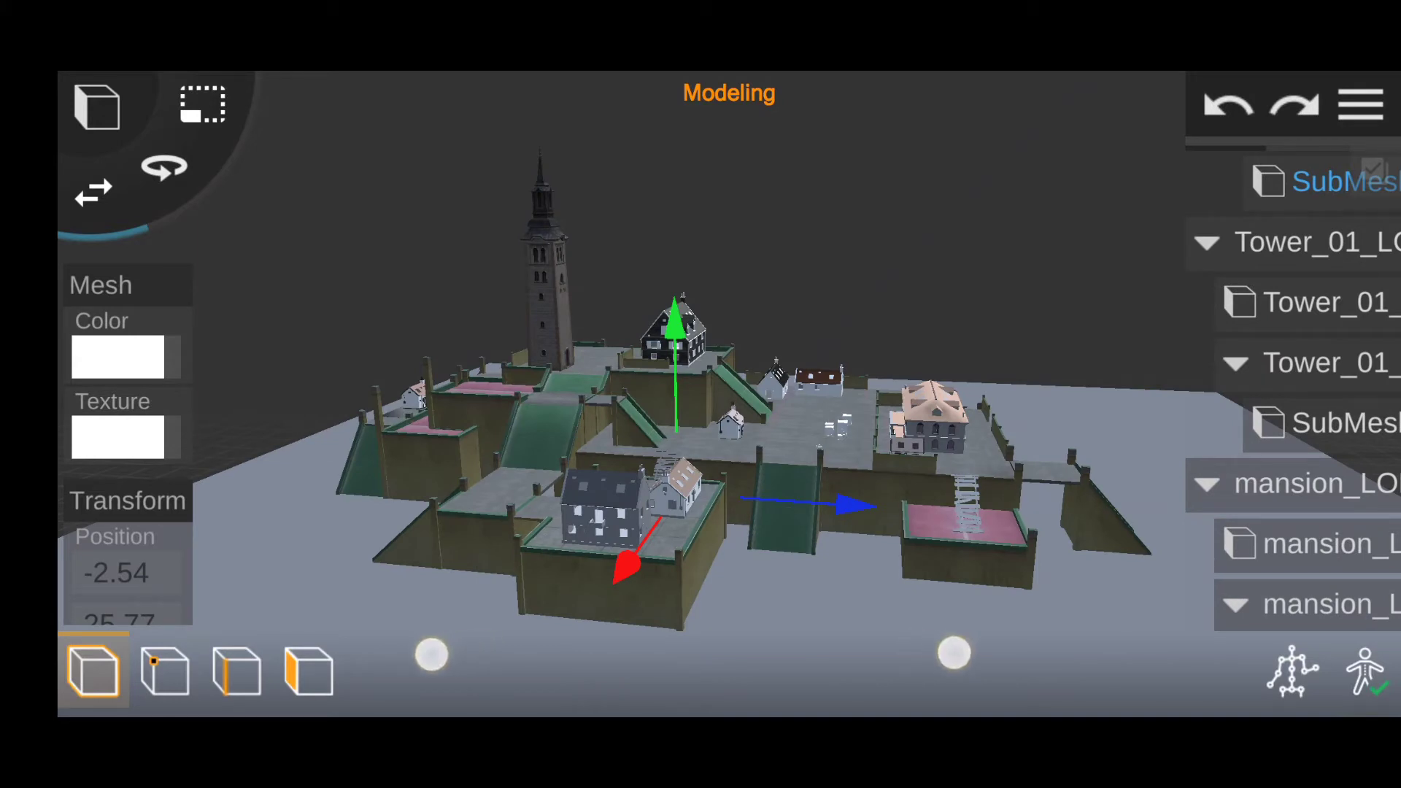
# Step: Orbit the island view until the clock tower is centred
pyautogui.moveTo(1021, 310); pyautogui.dragTo(956, 332)
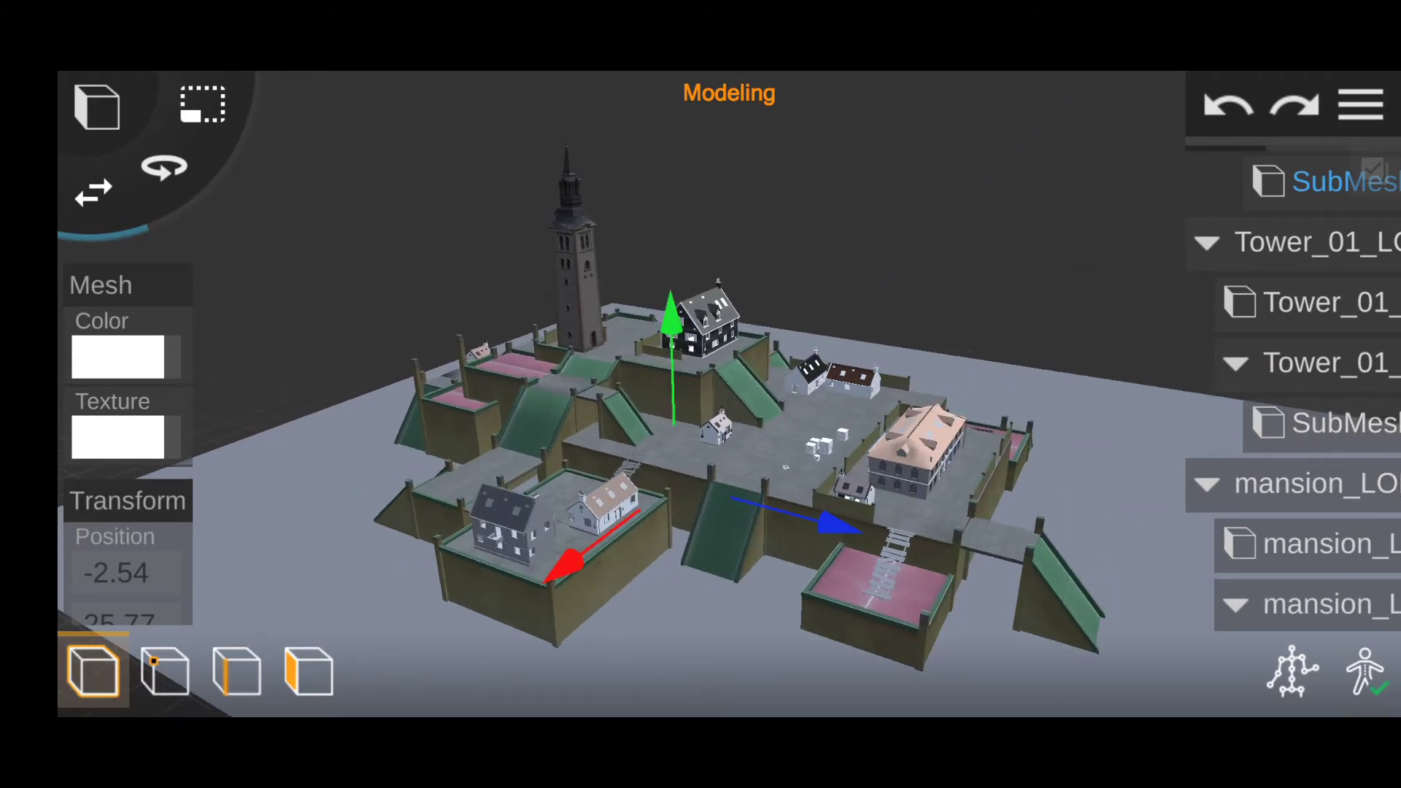
pyautogui.moveTo(1061, 338); pyautogui.dragTo(999, 350)
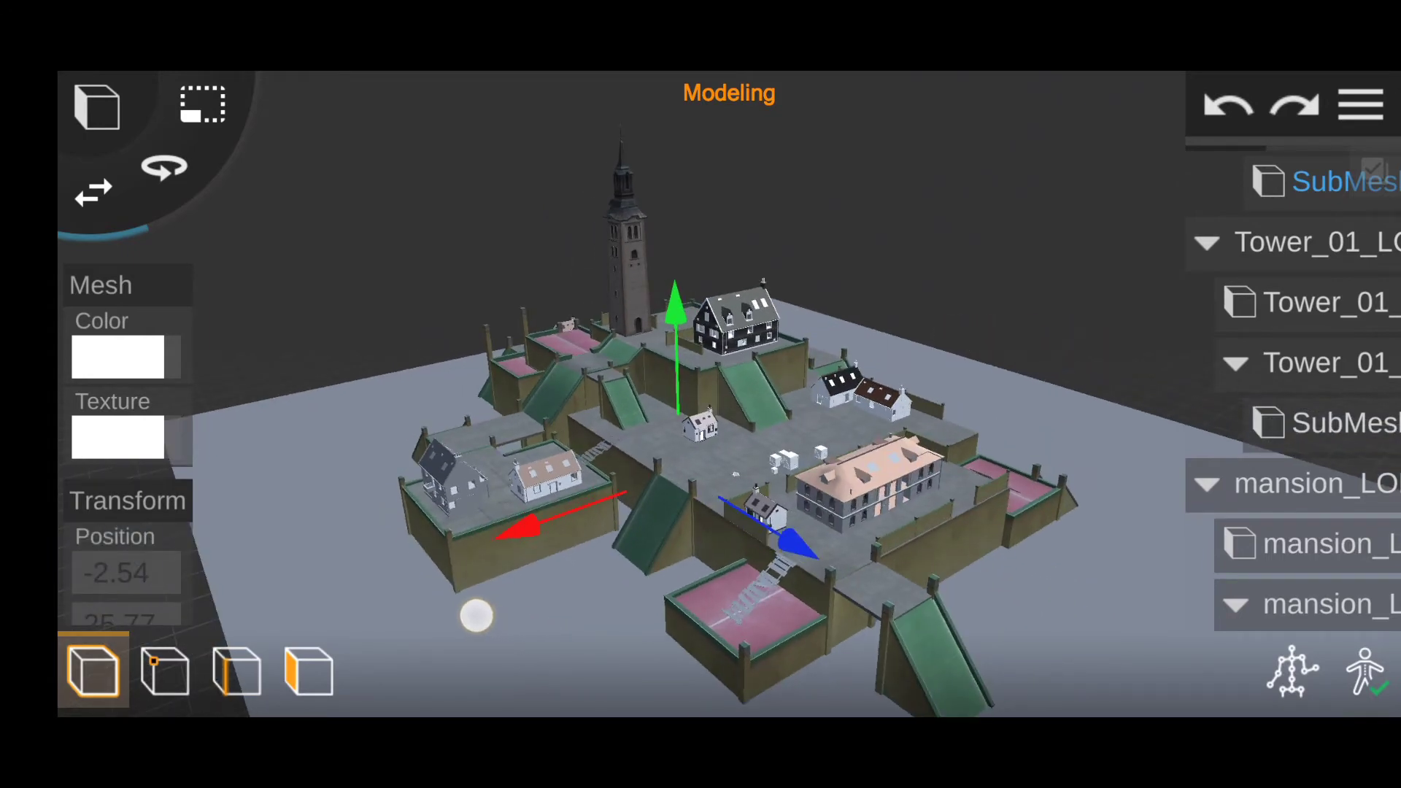
pyautogui.moveTo(1041, 613)
pyautogui.mouseDown()
pyautogui.moveTo(956, 572)
pyautogui.moveTo(973, 575)
pyautogui.moveTo(984, 635)
pyautogui.moveTo(1091, 541)
pyautogui.moveTo(992, 584)
pyautogui.moveTo(954, 662)
pyautogui.mouseUp()
pyautogui.scroll(3, 795, 619)
pyautogui.scroll(-3, 796, 621)
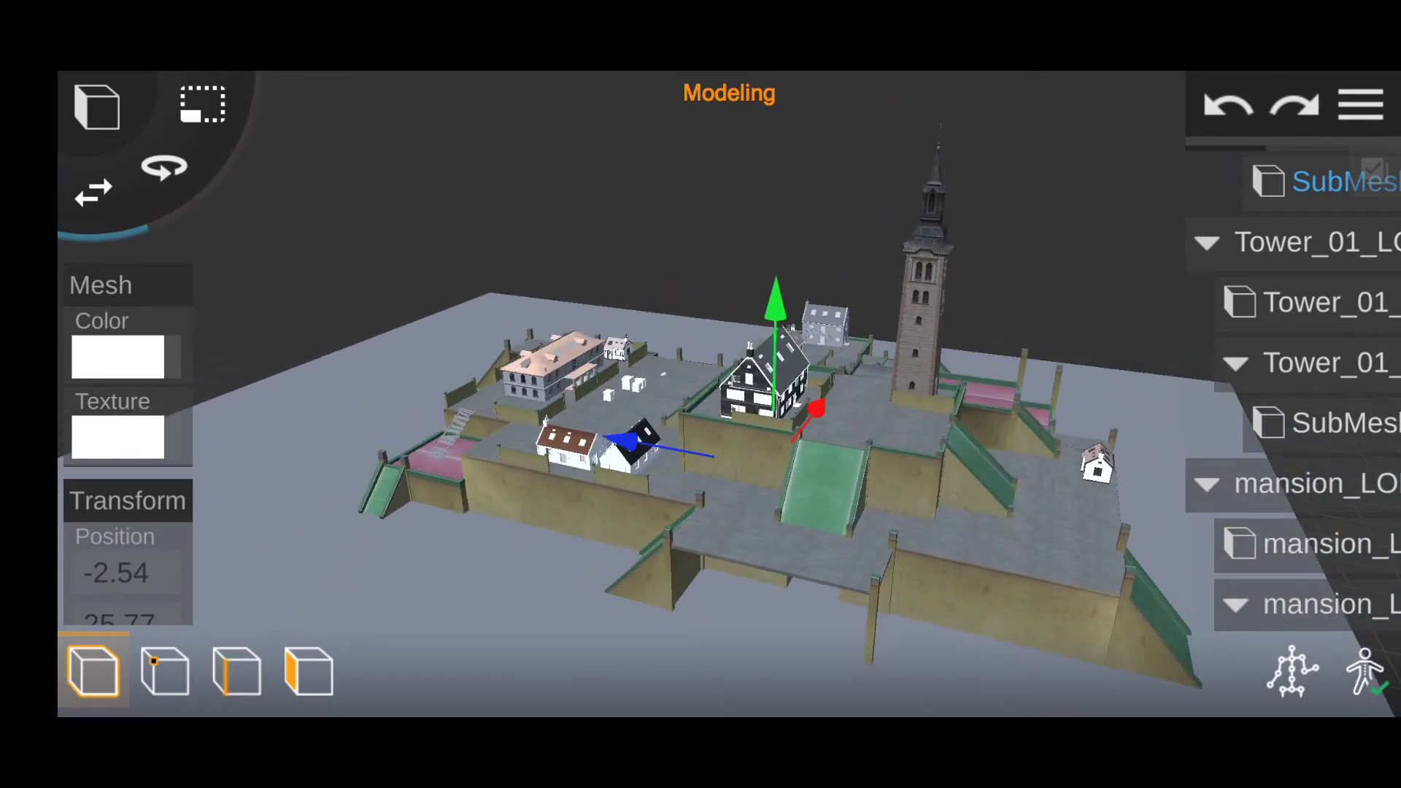
pyautogui.moveTo(488, 622)
pyautogui.mouseDown()
pyautogui.moveTo(329, 538)
pyautogui.moveTo(540, 625)
pyautogui.moveTo(417, 650)
pyautogui.mouseUp()
pyautogui.scroll(-3, 749, 422)
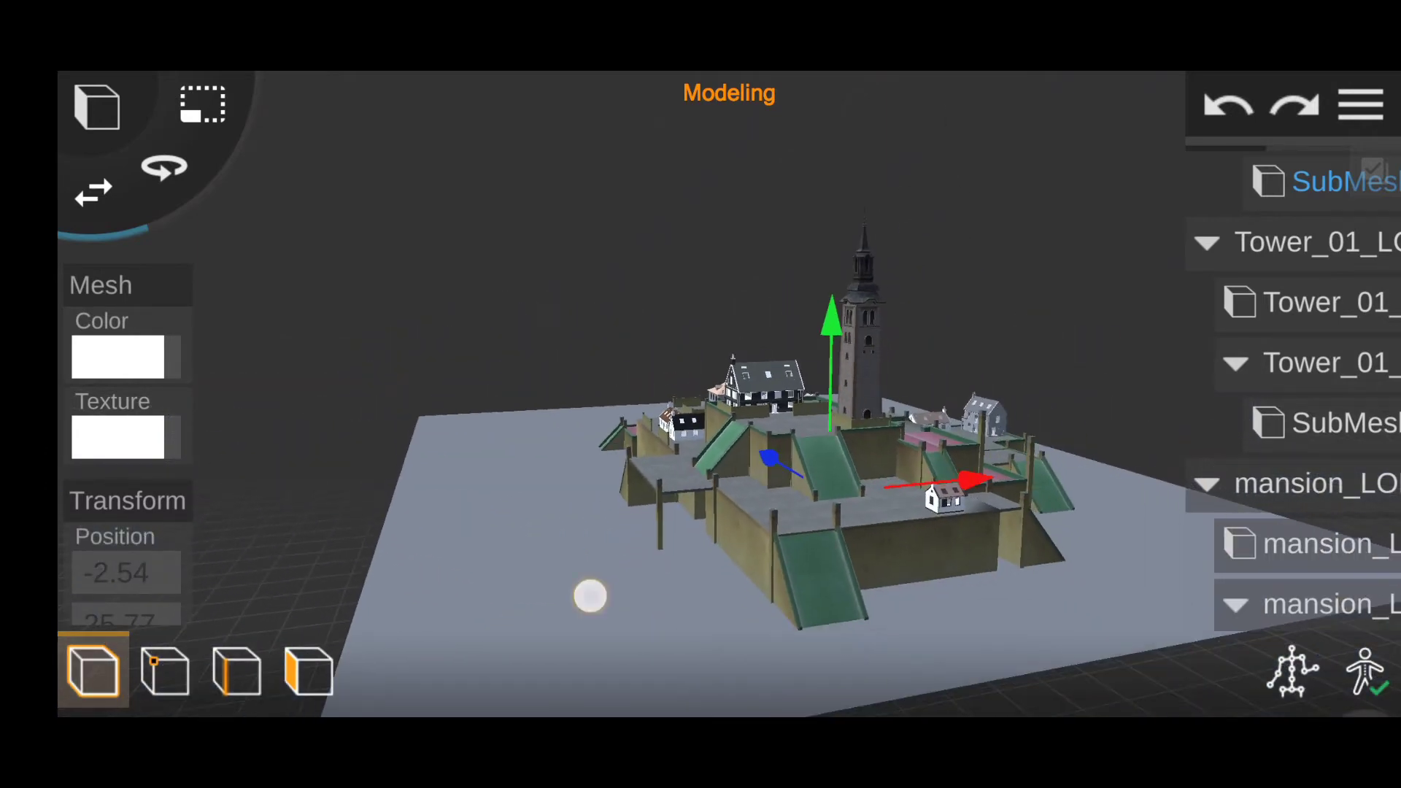
pyautogui.moveTo(591, 594); pyautogui.dragTo(475, 606)
# Step: Insert a Text object holding the default 'New Text' placeholder
pyautogui.scroll(3, 748, 621)
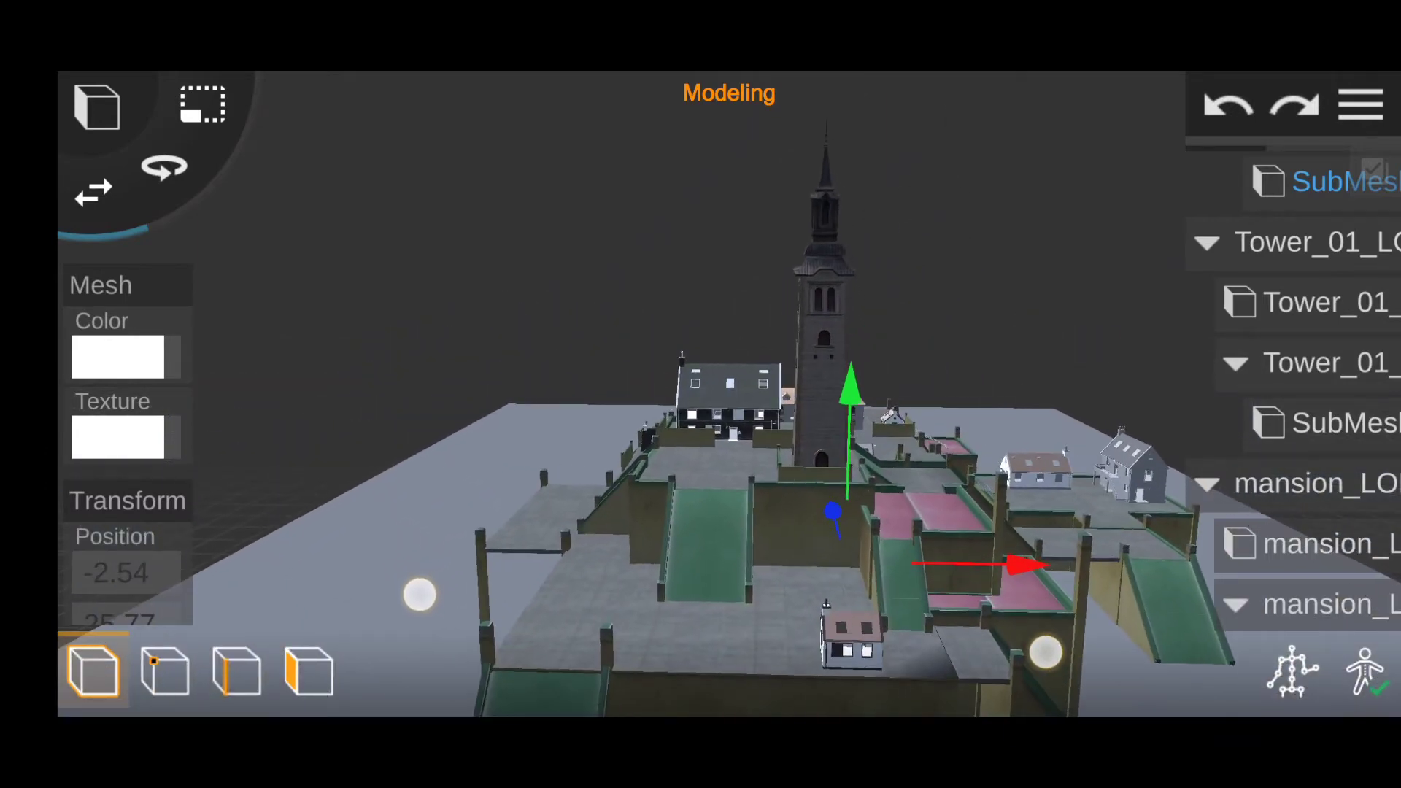
pyautogui.scroll(-1, 738, 624)
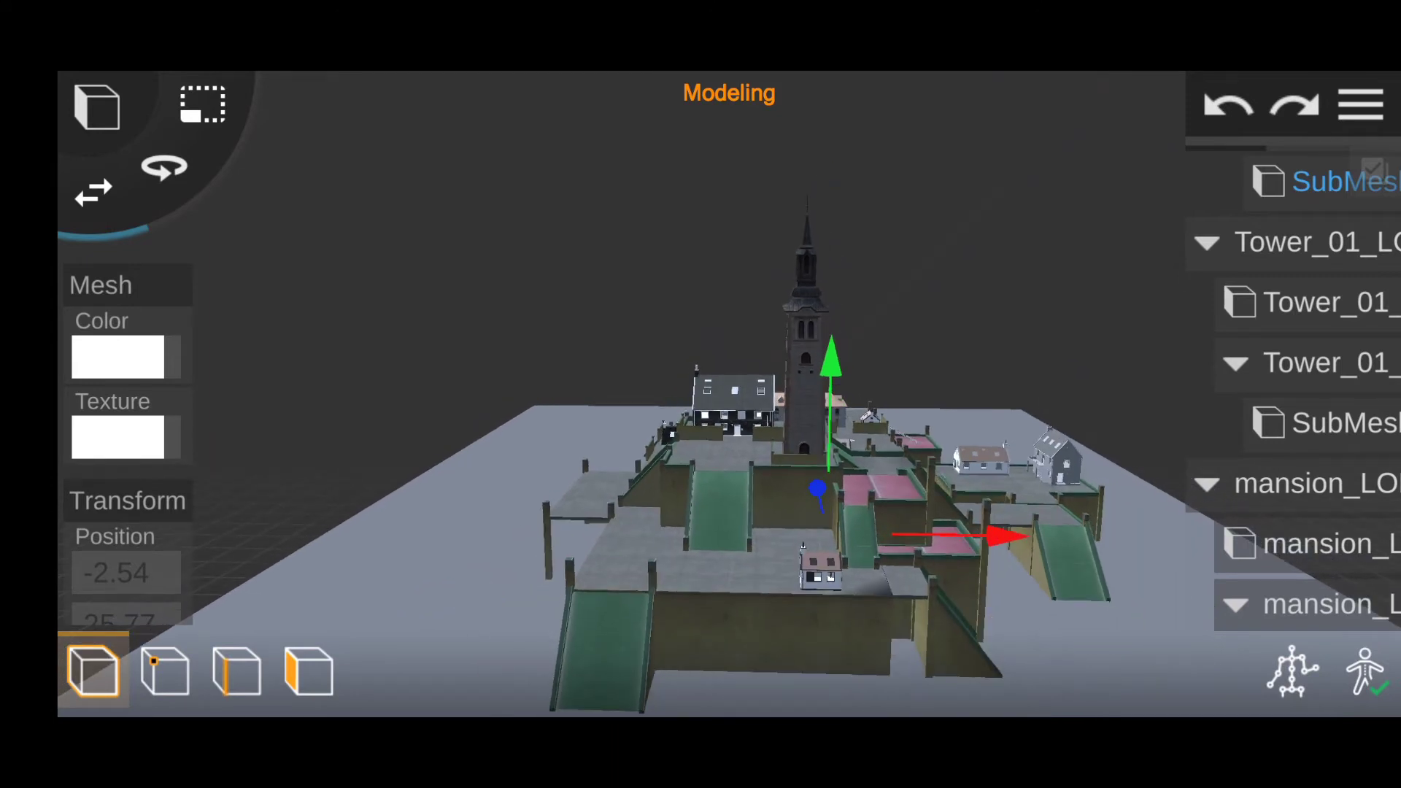
pyautogui.click(97, 106)
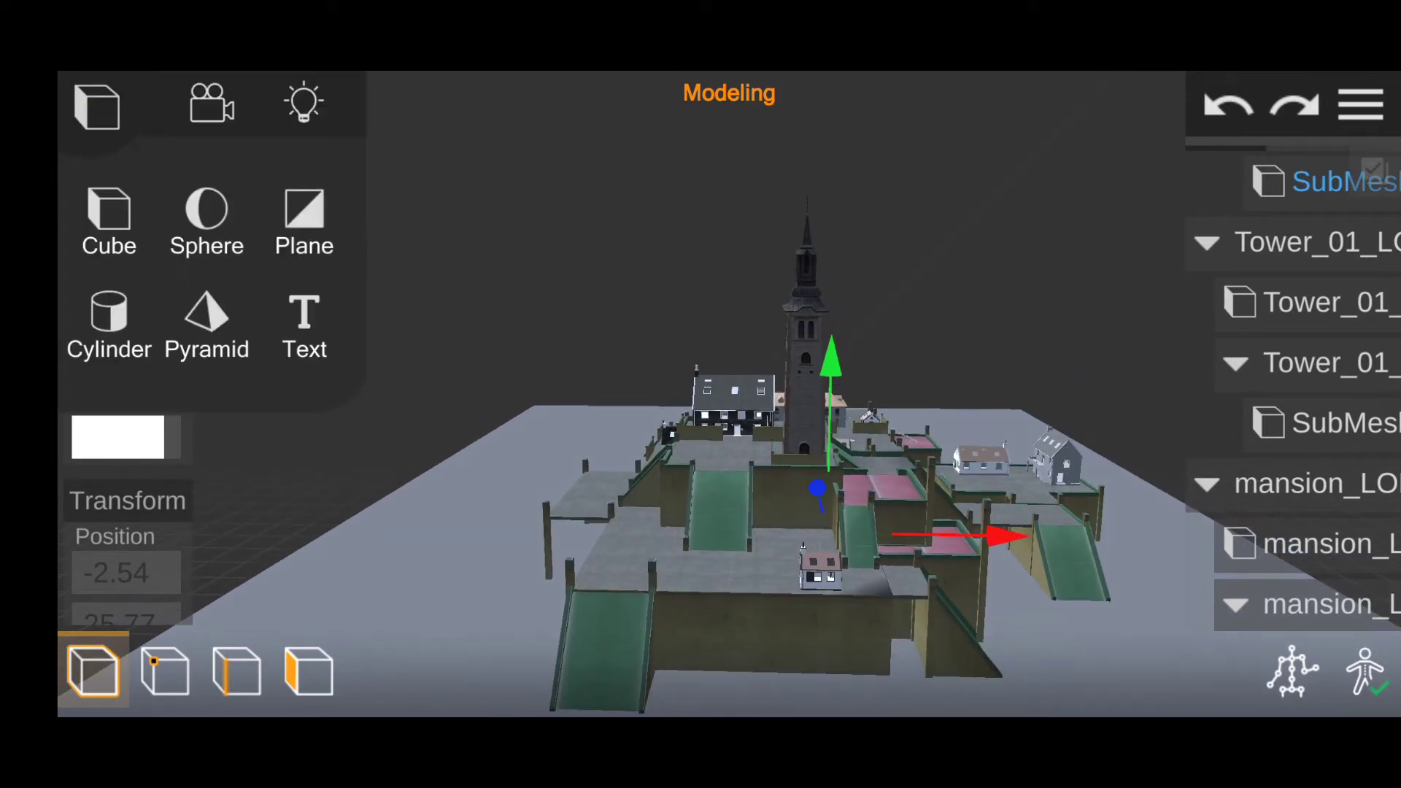
pyautogui.click(297, 326)
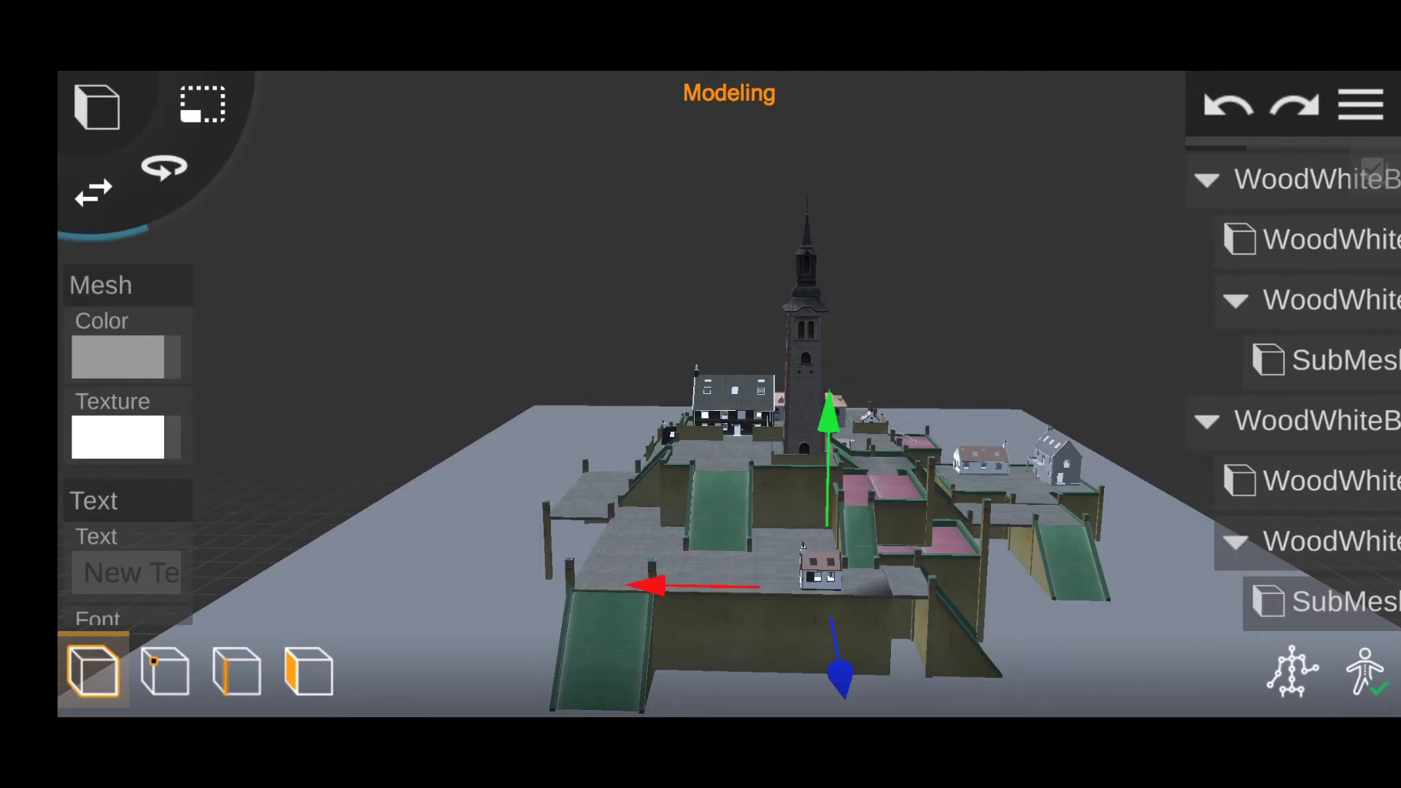
# Step: Replace the 'New Text' placeholder with HACK TECHIE in capitals and confirm
pyautogui.moveTo(72, 555); pyautogui.dragTo(73, 462)
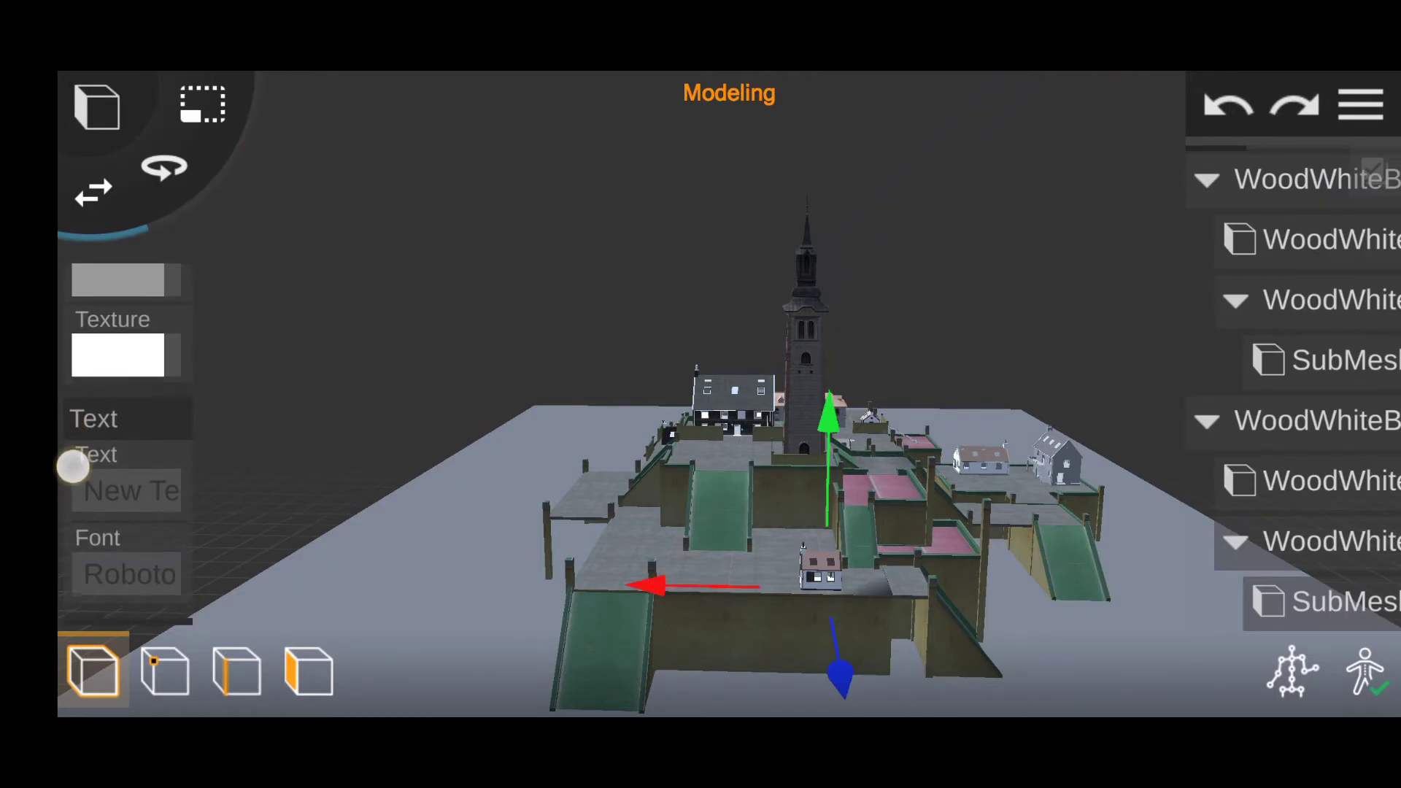
pyautogui.click(132, 475)
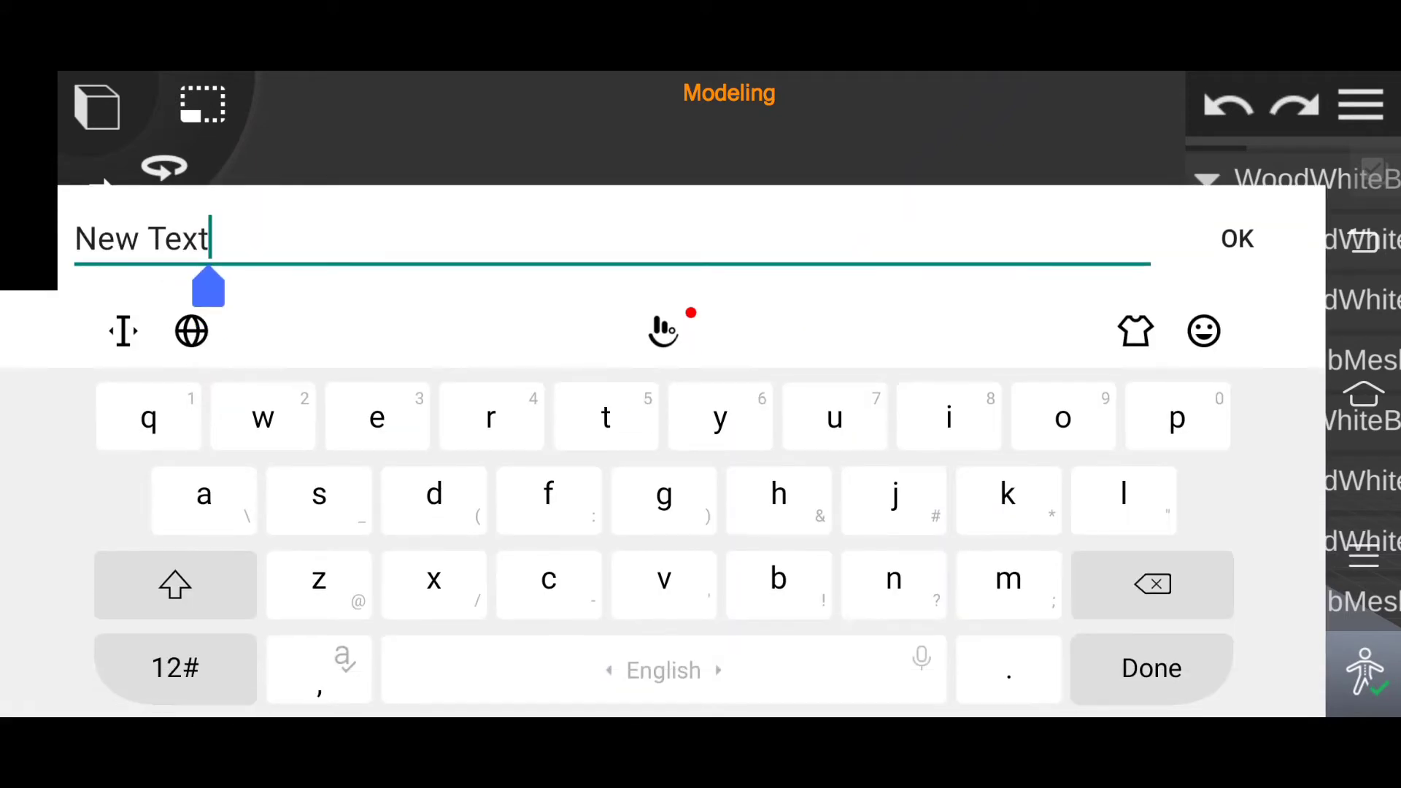
pyautogui.click(1156, 598)
pyautogui.click(175, 583)
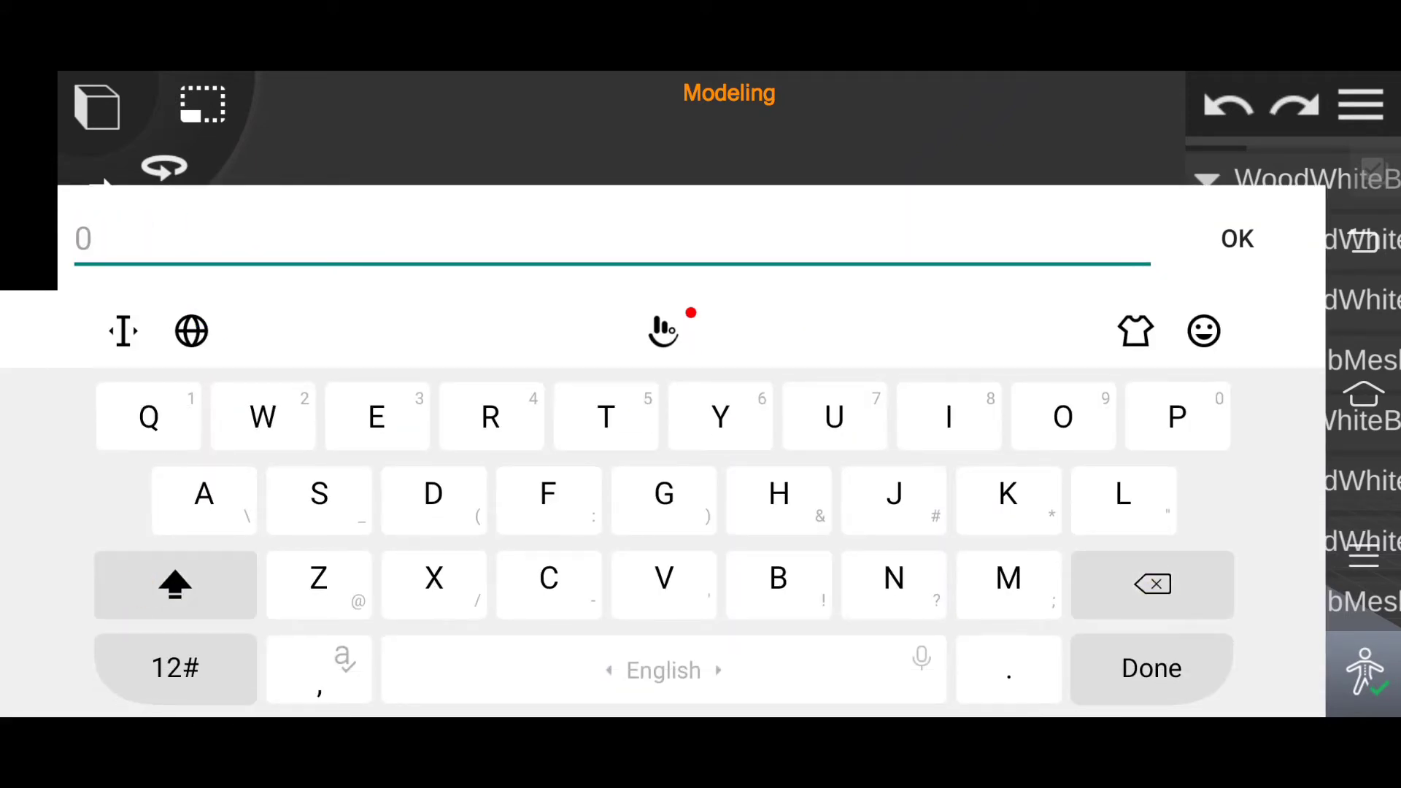
pyautogui.write('HACK')
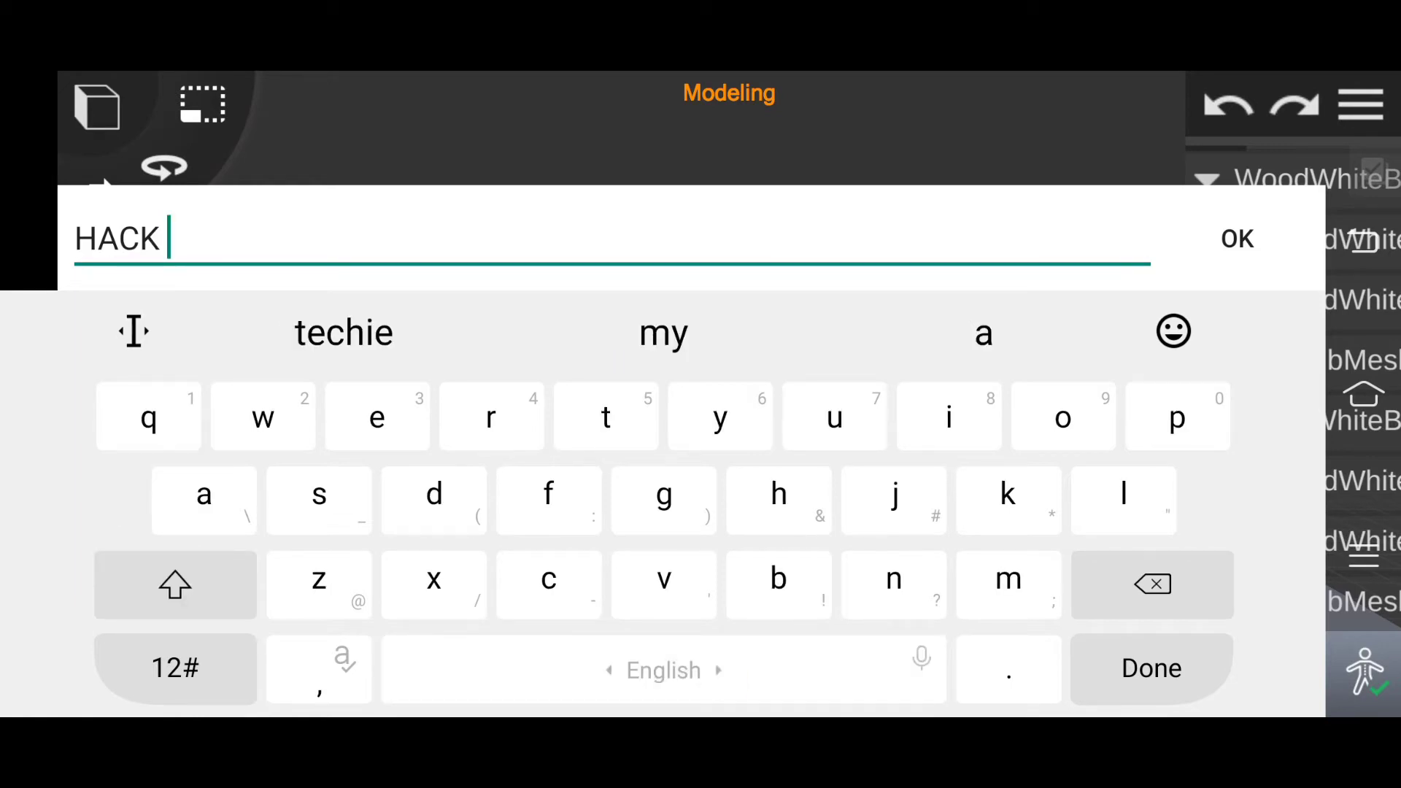
pyautogui.click(175, 583)
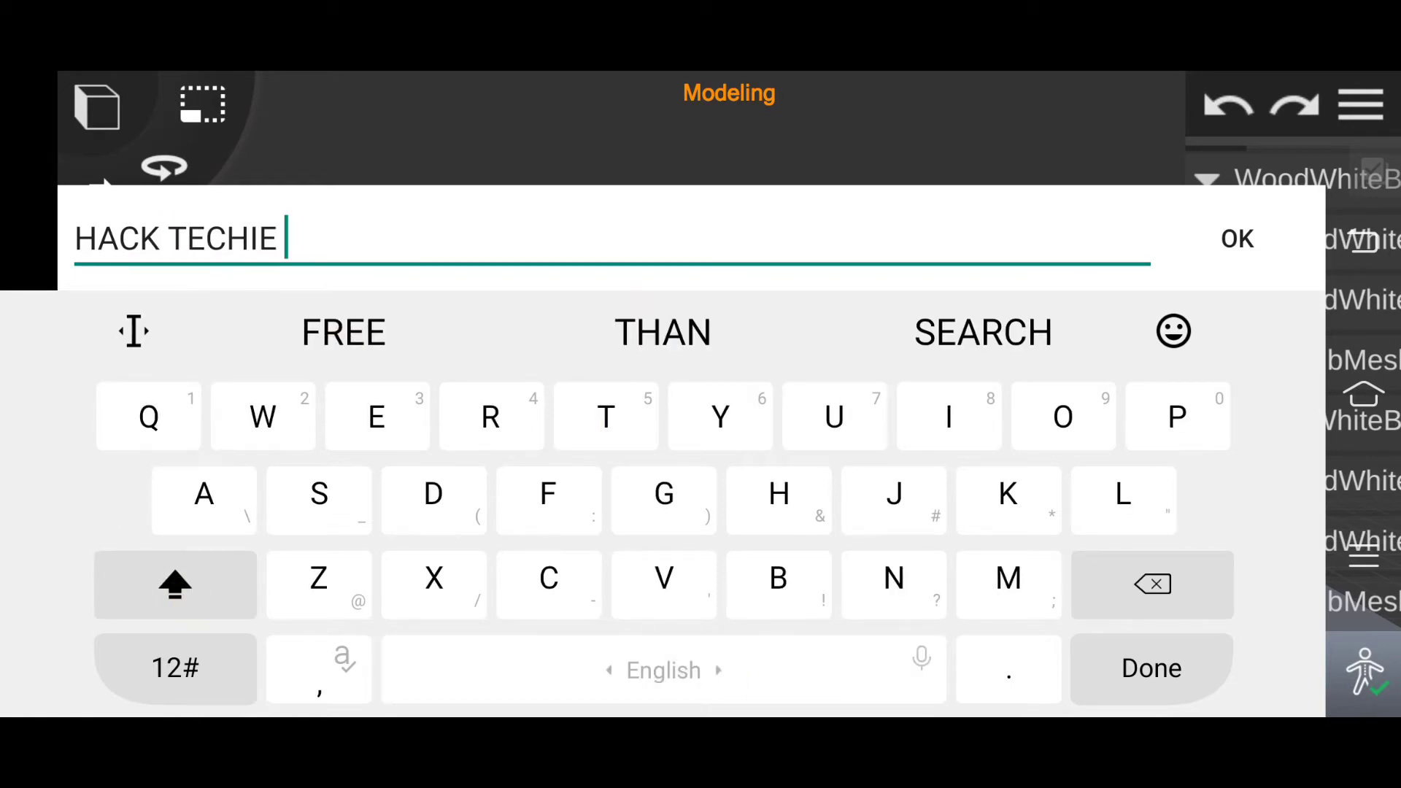
pyautogui.click(1236, 239)
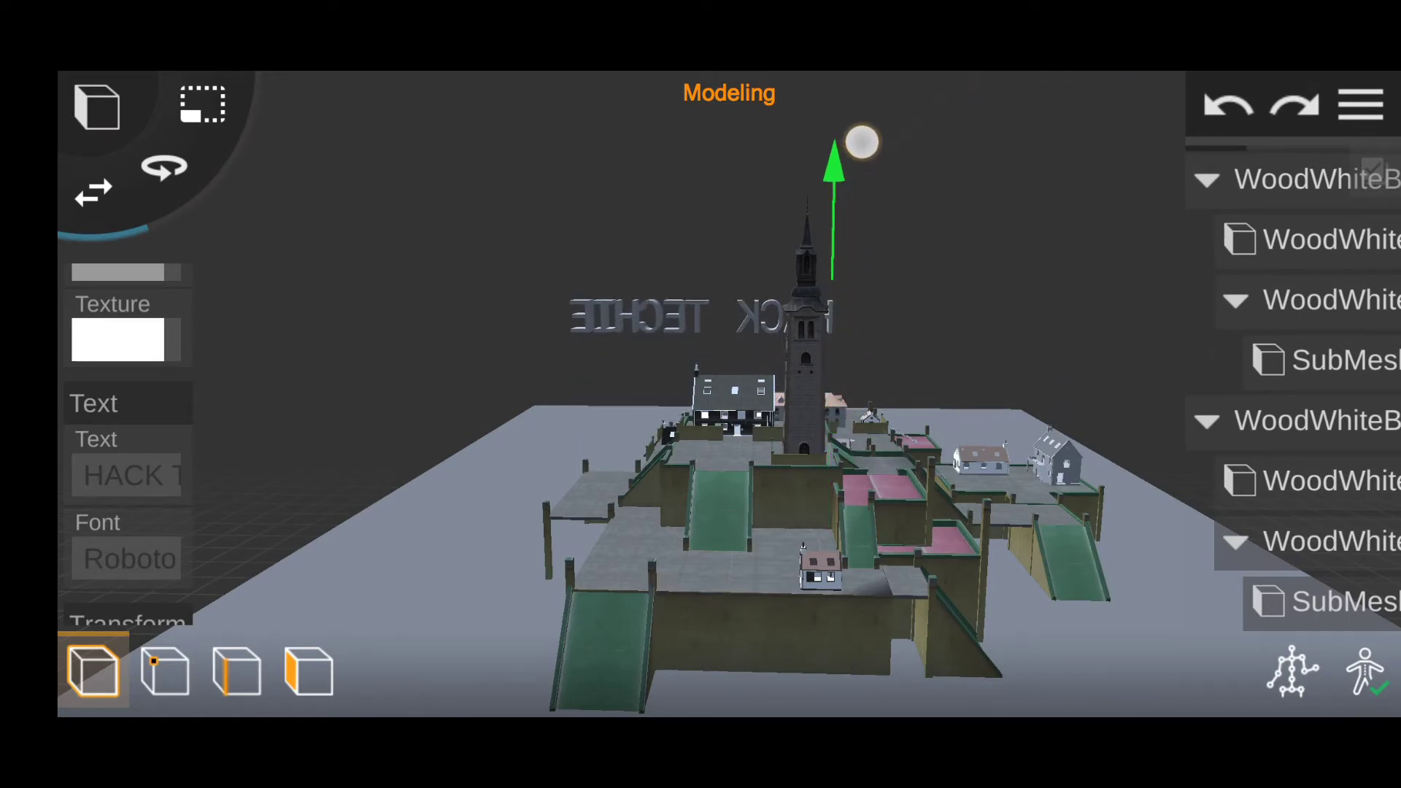
# Step: Orbit the scene to get a clear top-down view of the text and tower
pyautogui.moveTo(556, 469); pyautogui.dragTo(510, 431)
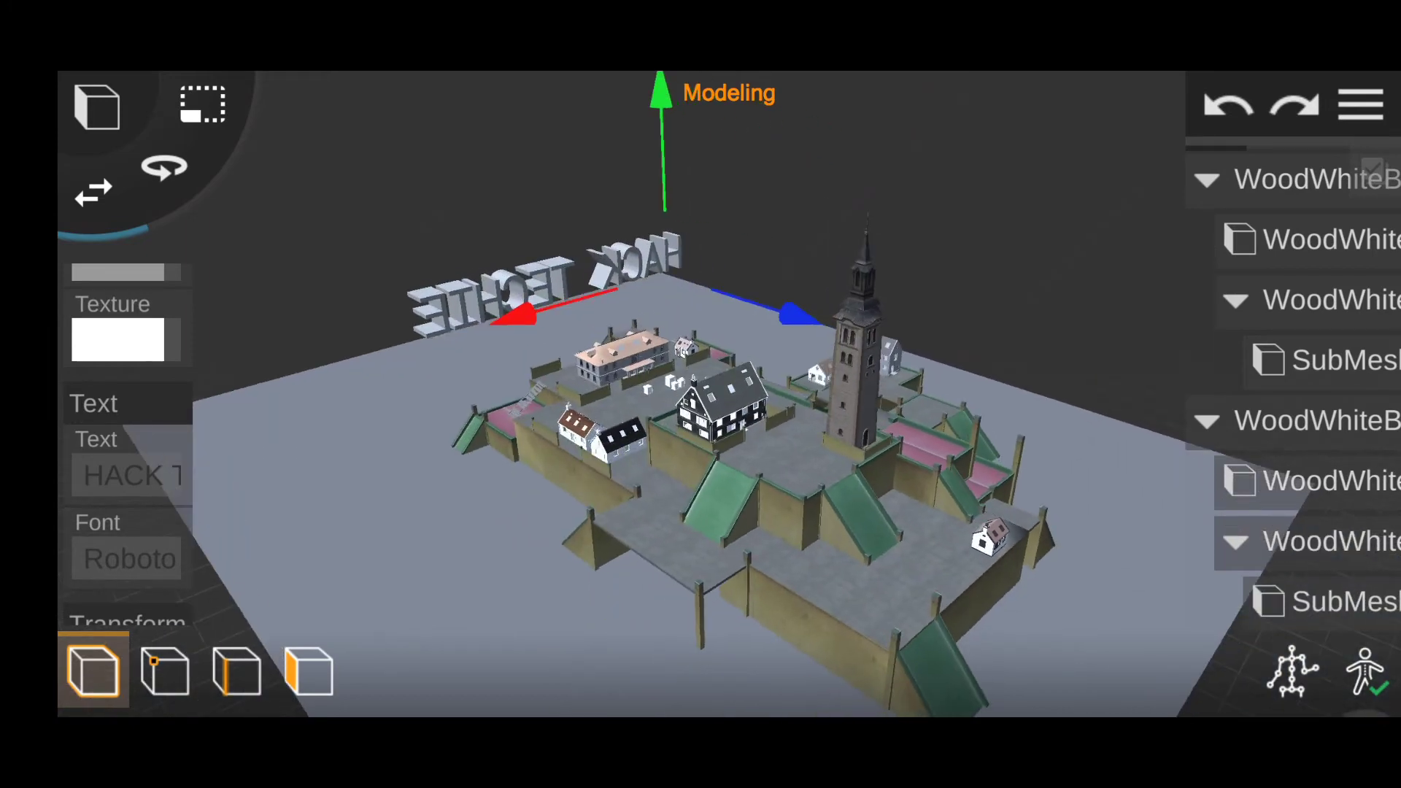
pyautogui.moveTo(584, 474); pyautogui.dragTo(730, 466)
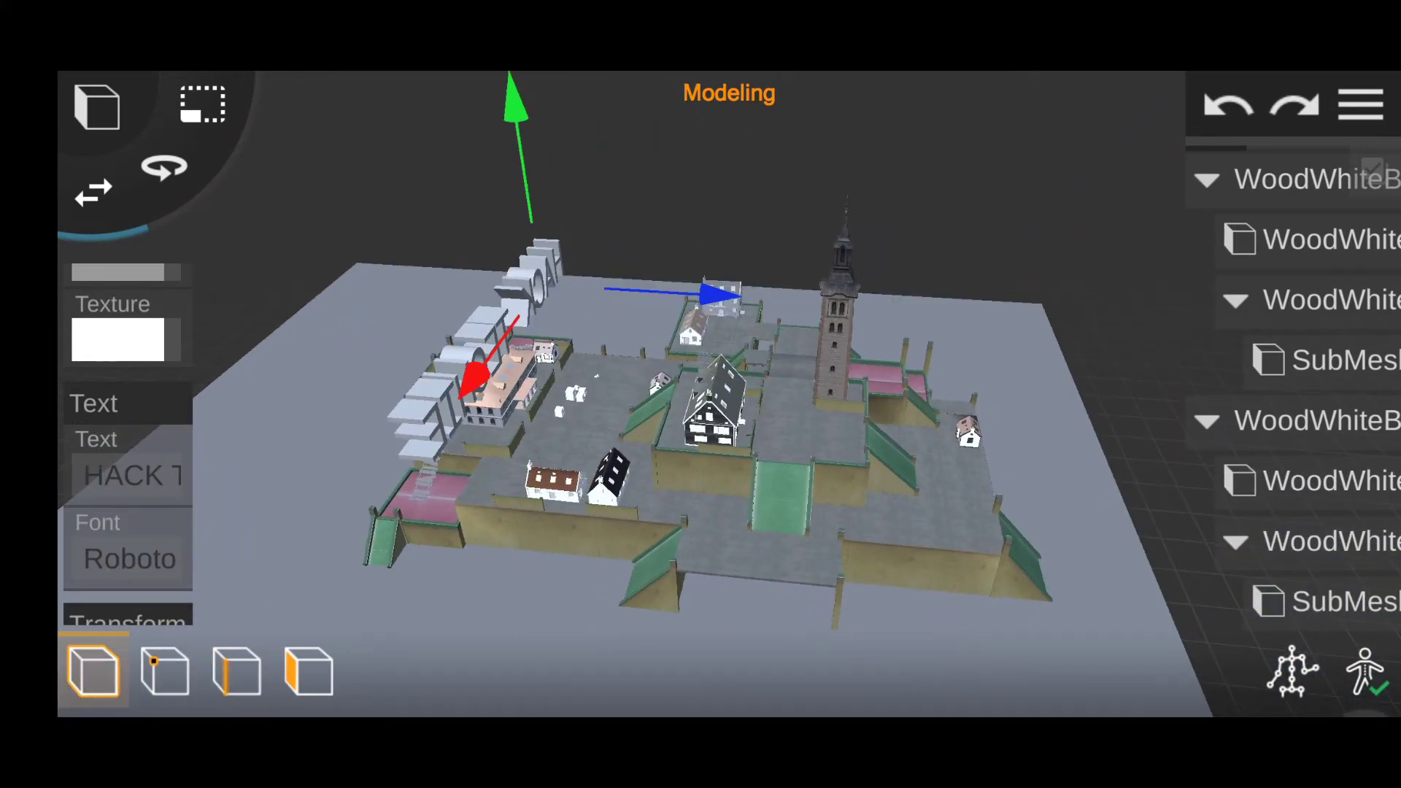
pyautogui.moveTo(1122, 353); pyautogui.dragTo(1141, 275)
pyautogui.moveTo(1160, 588); pyautogui.dragTo(1025, 628)
pyautogui.moveTo(1167, 587)
pyautogui.mouseDown()
pyautogui.moveTo(969, 603)
pyautogui.moveTo(1042, 621)
pyautogui.mouseUp()
pyautogui.moveTo(937, 631); pyautogui.dragTo(988, 607)
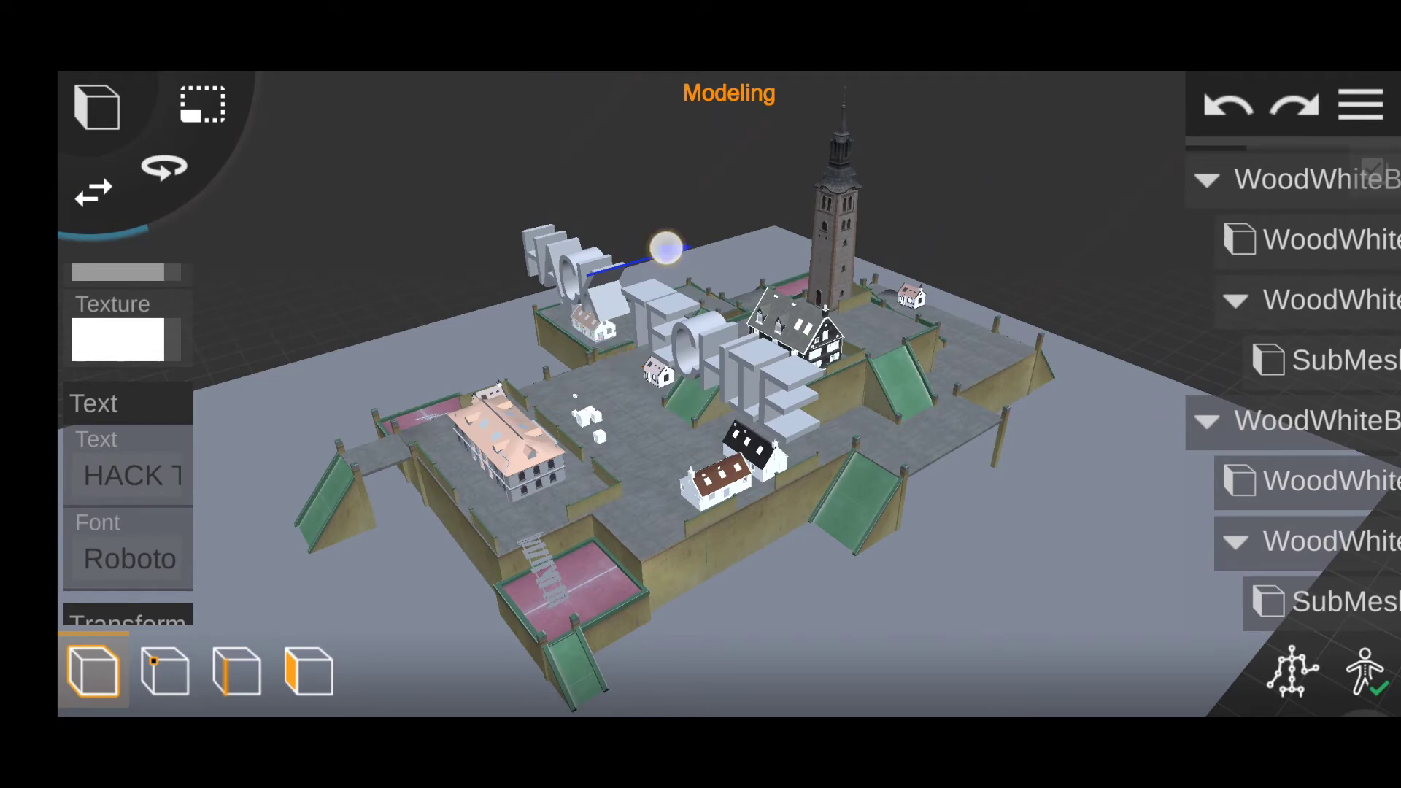
# Step: Move the HACK TECHIE text behind the tower, raise it above the town, and shift it left
pyautogui.moveTo(666, 248); pyautogui.dragTo(825, 139)
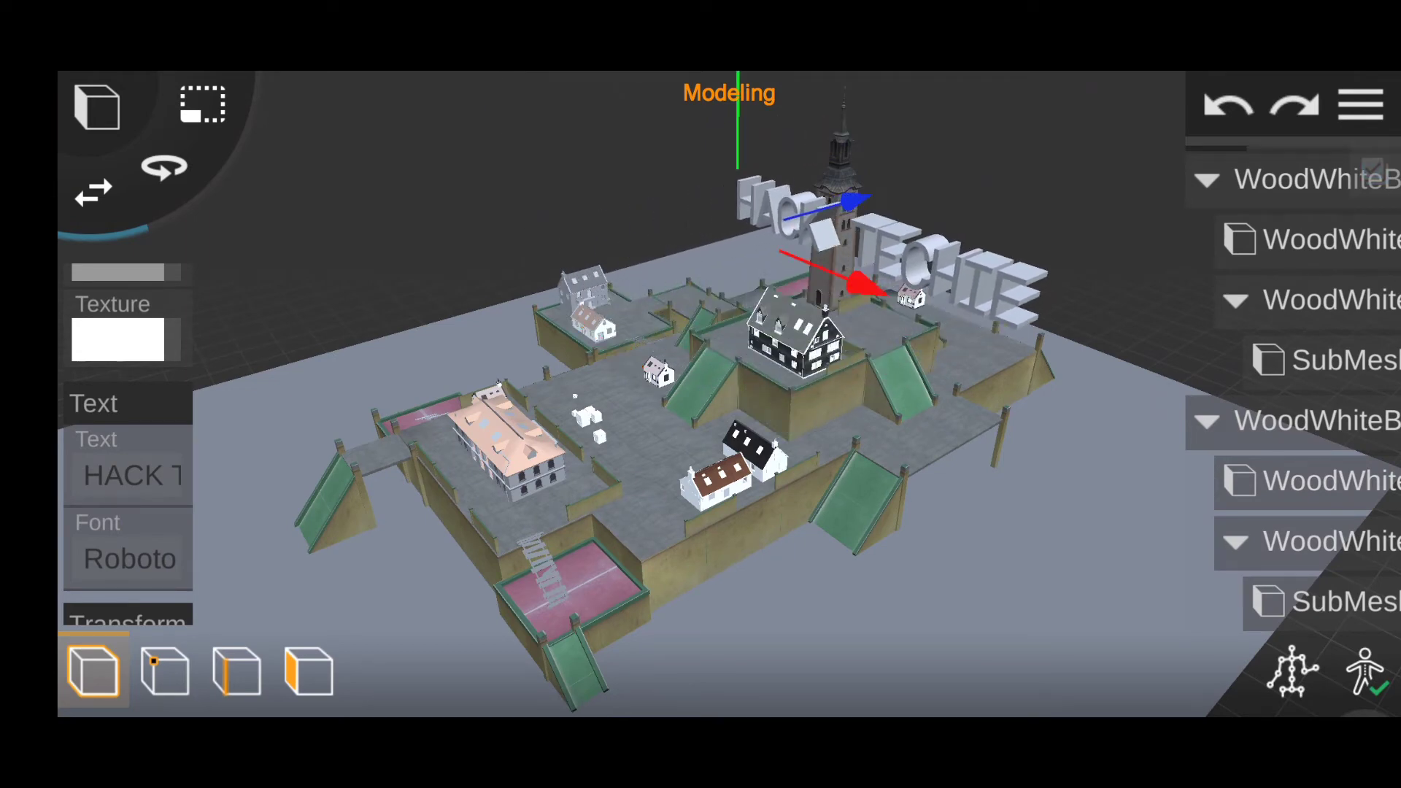
pyautogui.scroll(-5, 718, 475)
pyautogui.scroll(4, 728, 430)
pyautogui.scroll(3, 728, 430)
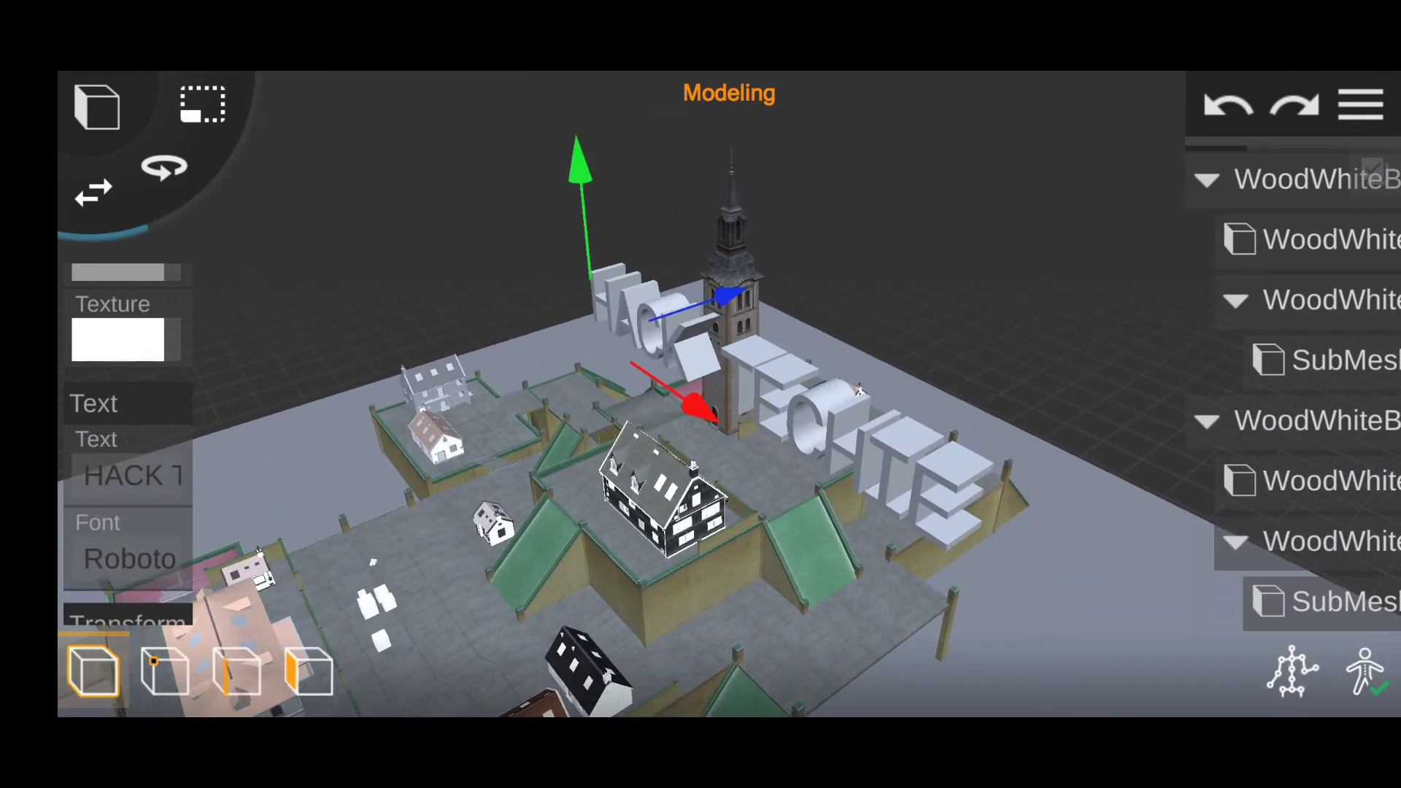
pyautogui.moveTo(578, 176); pyautogui.dragTo(553, 106)
pyautogui.moveTo(665, 306); pyautogui.dragTo(614, 277)
pyautogui.moveTo(1076, 598); pyautogui.dragTo(1194, 575)
pyautogui.moveTo(583, 302); pyautogui.dragTo(574, 286)
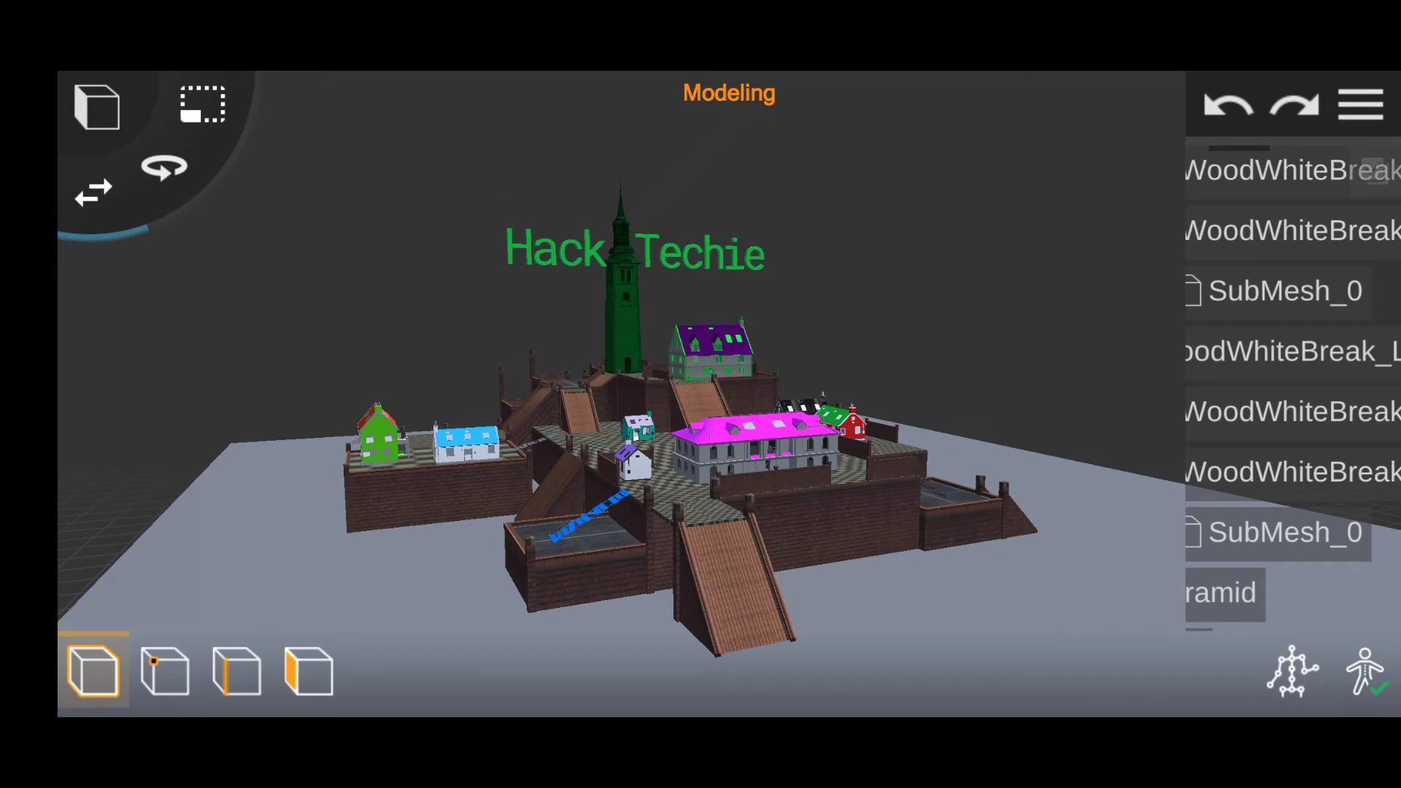
# Step: Zoom and tilt the view to look steeply down on the castle
pyautogui.scroll(2, 633, 538)
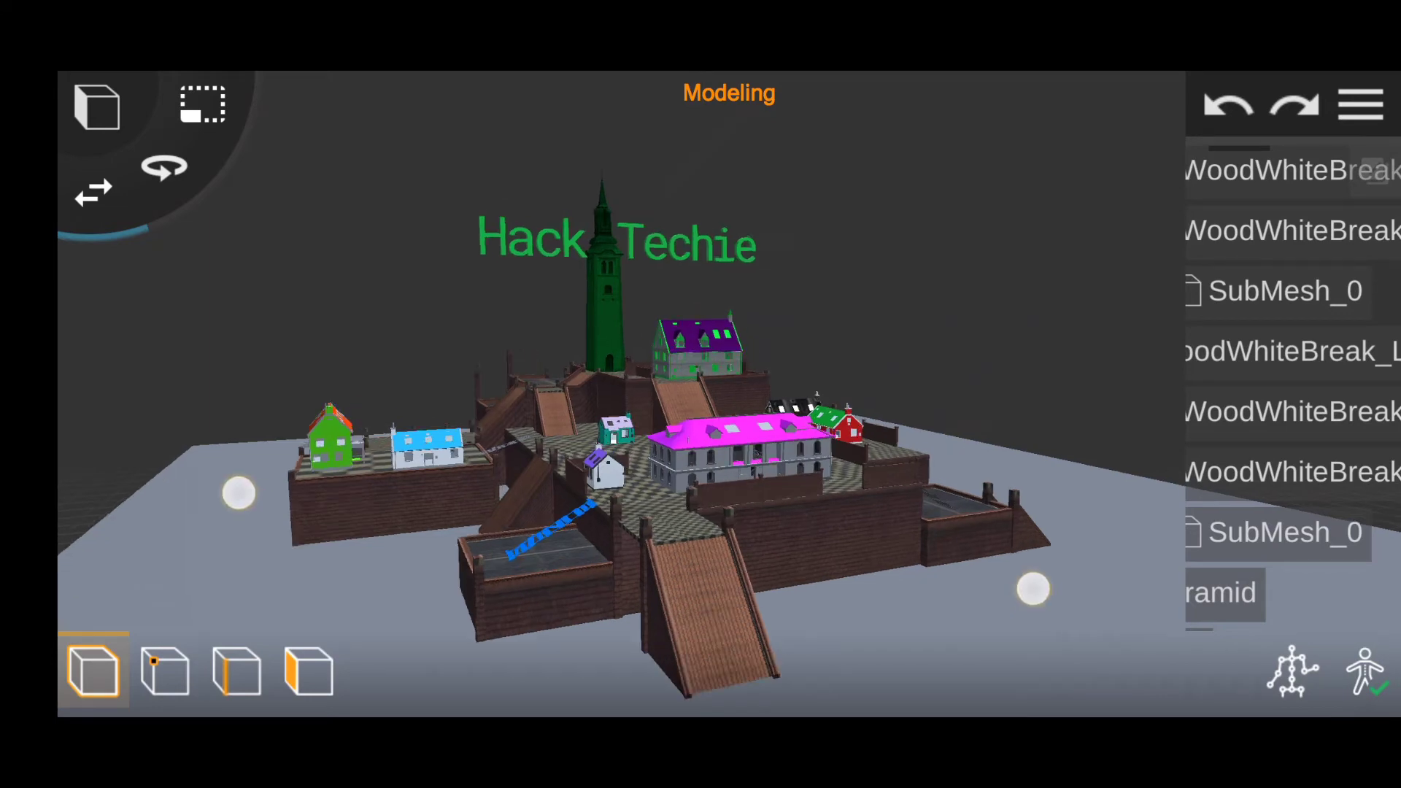
pyautogui.scroll(3, 633, 538)
pyautogui.moveTo(1057, 349); pyautogui.dragTo(1026, 413)
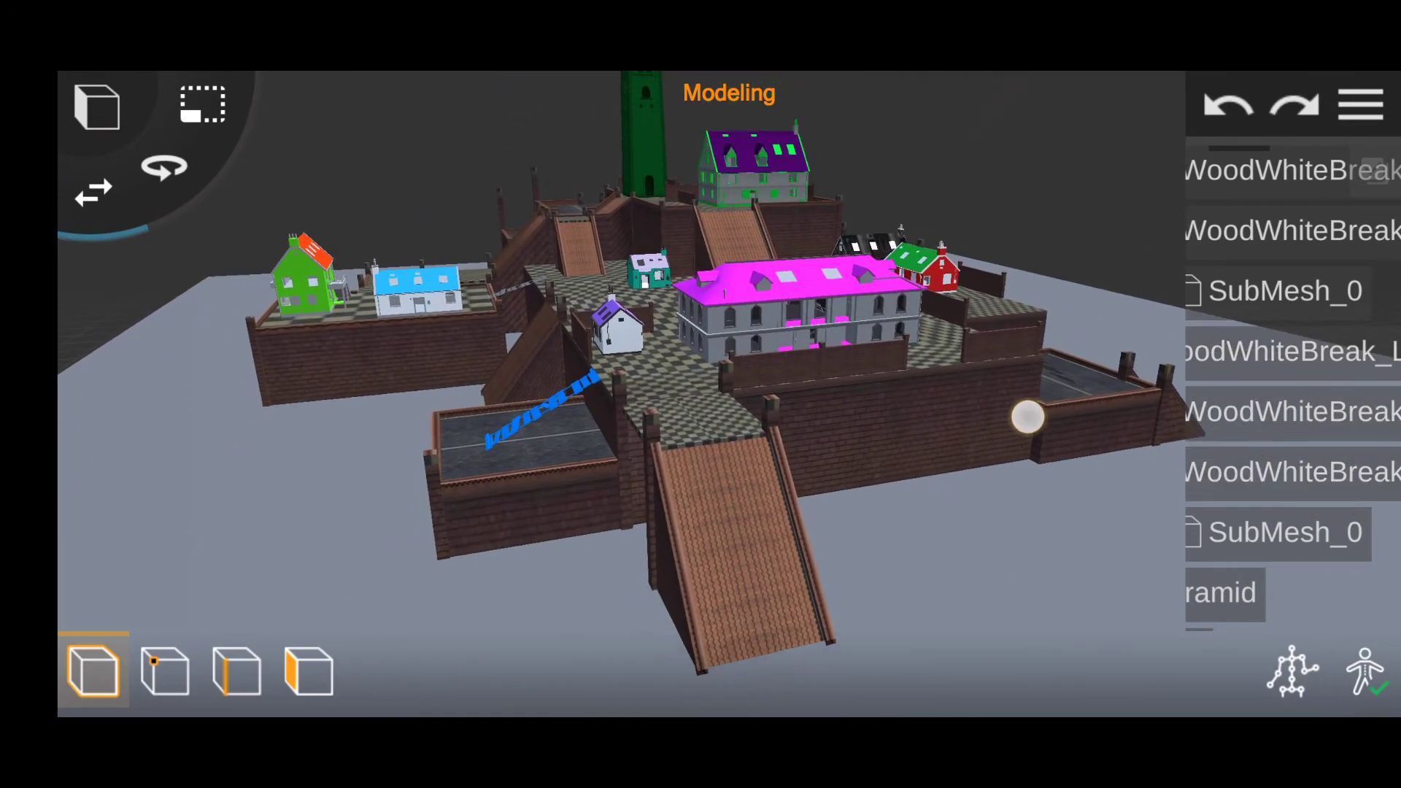
pyautogui.scroll(2, 644, 480)
pyautogui.scroll(2, 653, 493)
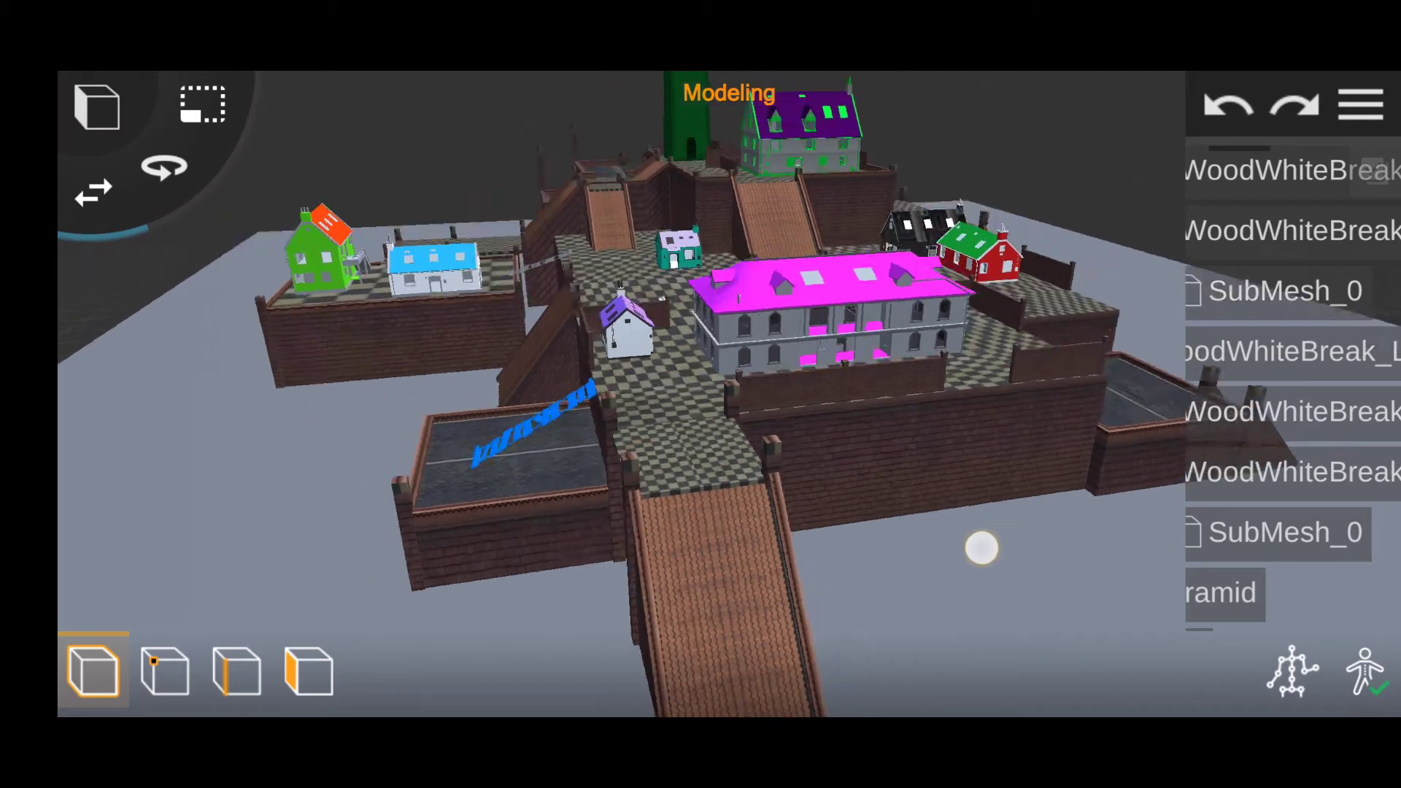
pyautogui.moveTo(1008, 543)
pyautogui.mouseDown()
pyautogui.moveTo(979, 547)
pyautogui.moveTo(1044, 562)
pyautogui.moveTo(1101, 551)
pyautogui.moveTo(1087, 510)
pyautogui.moveTo(1088, 532)
pyautogui.moveTo(1057, 516)
pyautogui.mouseUp()
pyautogui.scroll(2, 934, 566)
# Step: Zoom in to frame the pink mansion and its neighbouring houses
pyautogui.scroll(-2, 682, 489)
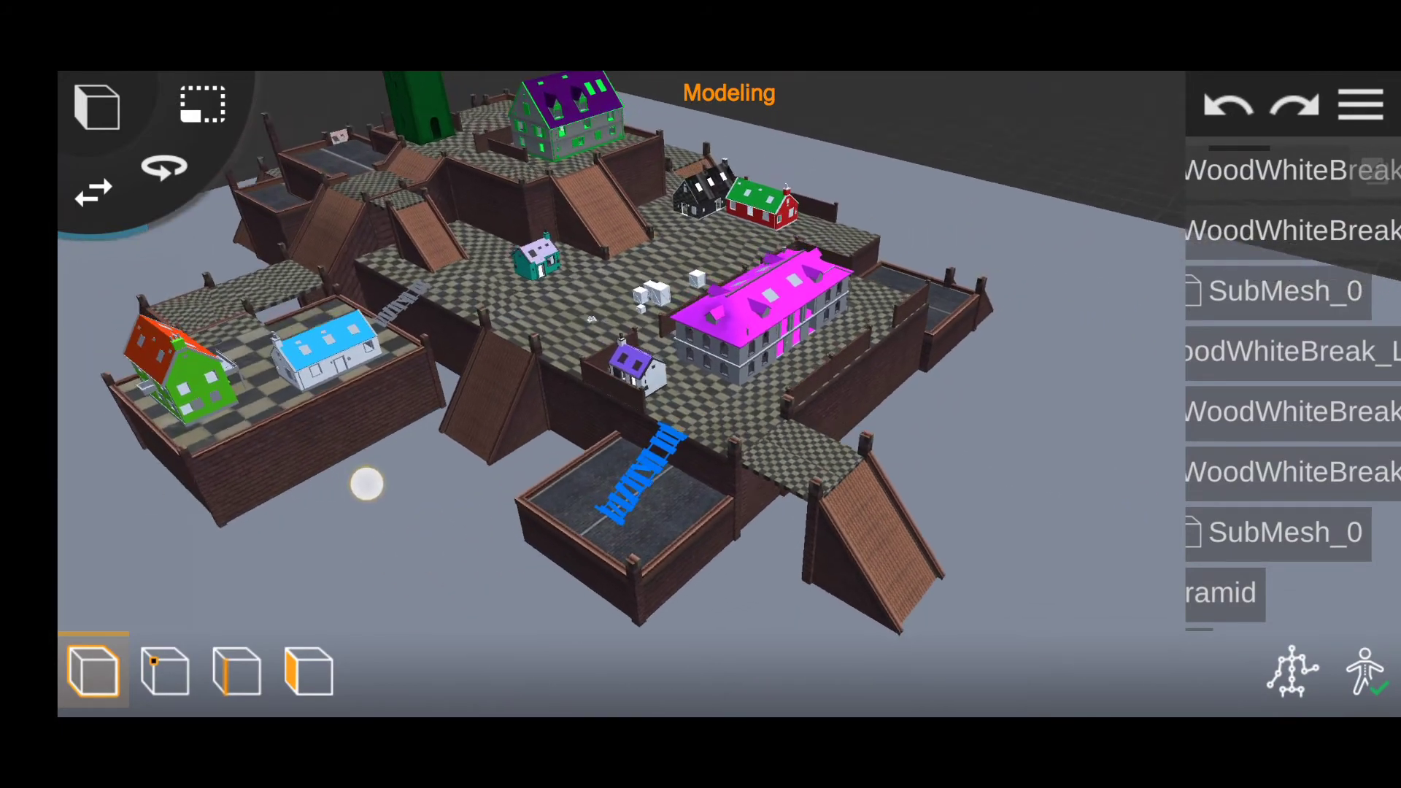
pyautogui.moveTo(366, 484); pyautogui.dragTo(475, 444)
pyautogui.scroll(3, 688, 435)
pyautogui.scroll(2, 688, 435)
pyautogui.scroll(2, 688, 435)
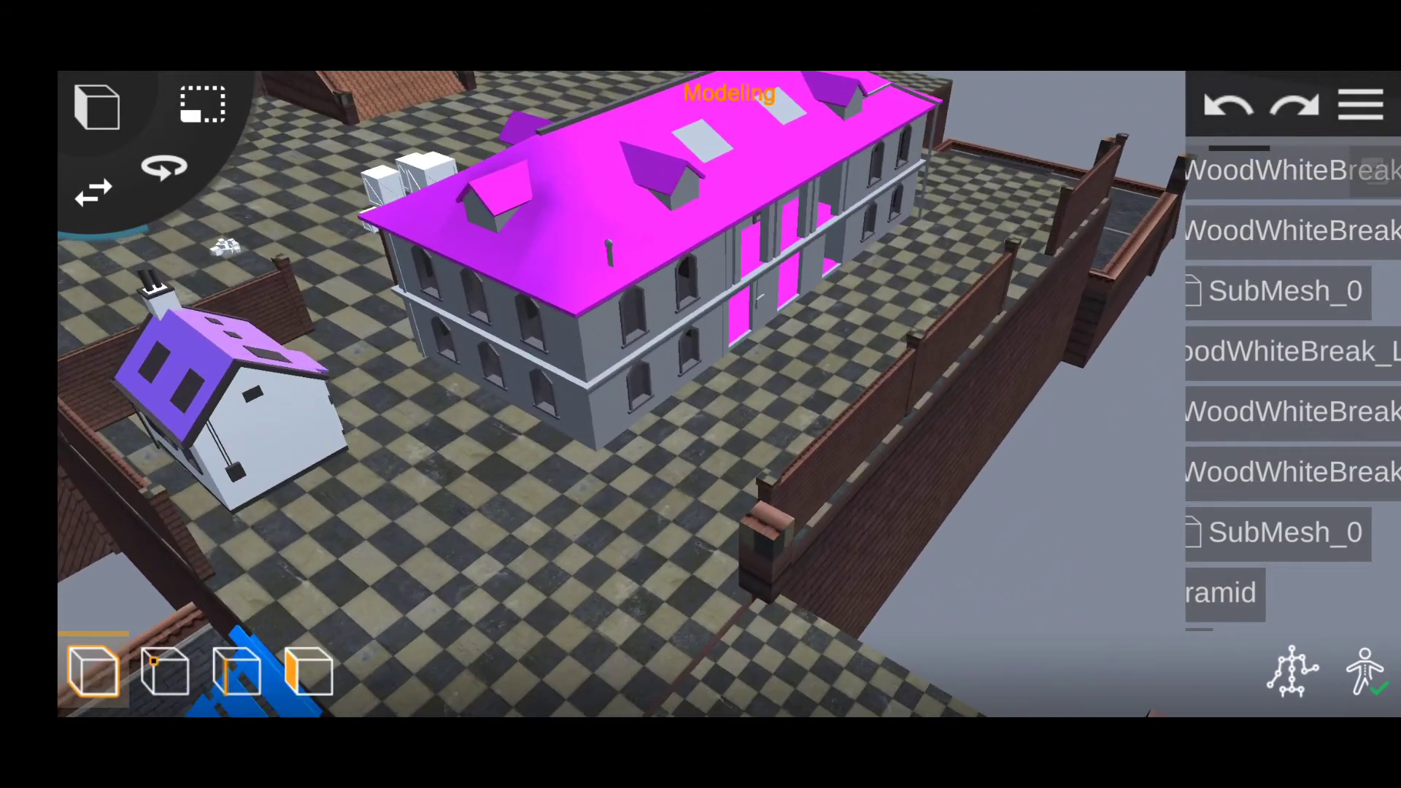
pyautogui.scroll(3, 666, 407)
pyautogui.scroll(2, 667, 407)
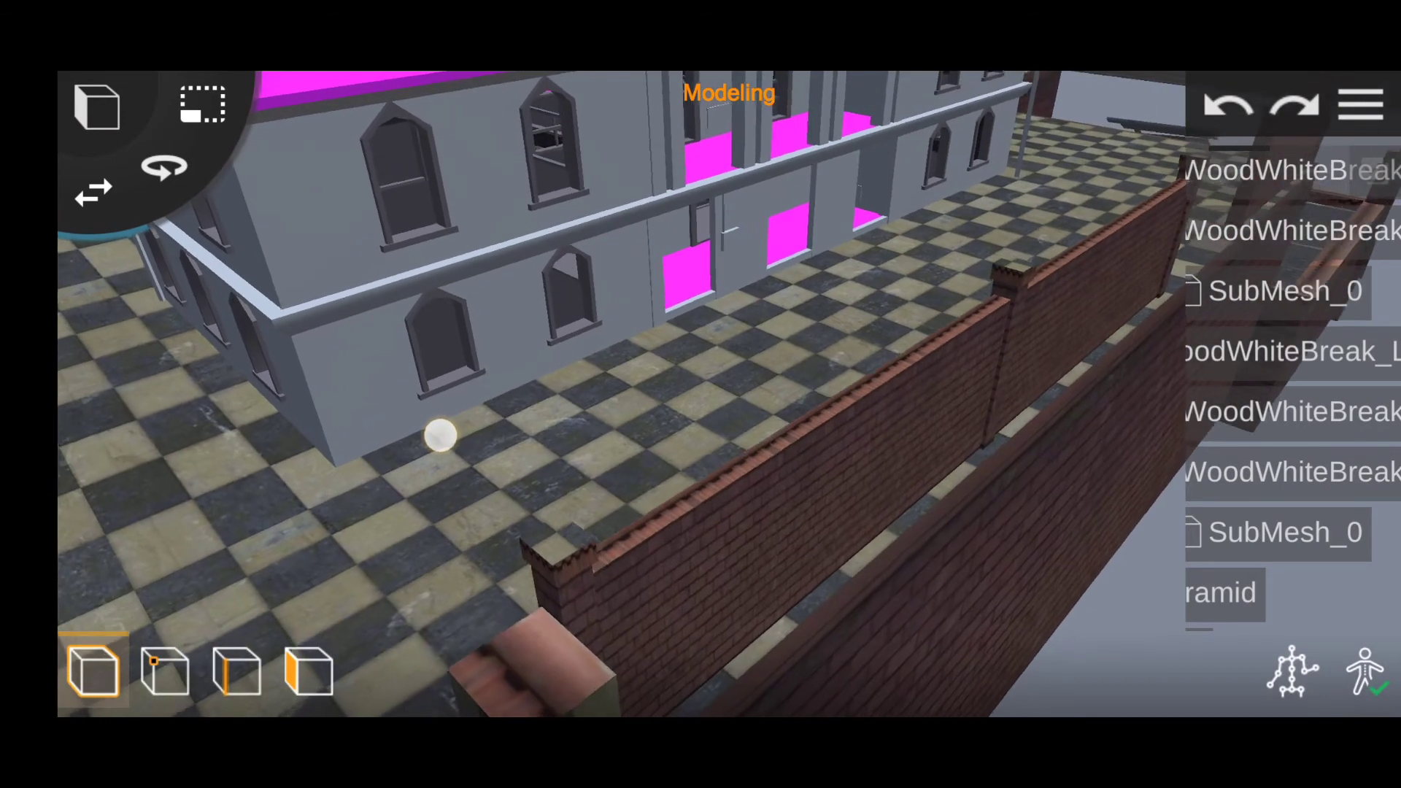
pyautogui.scroll(-4, 684, 425)
pyautogui.scroll(-4, 684, 425)
pyautogui.scroll(2, 657, 409)
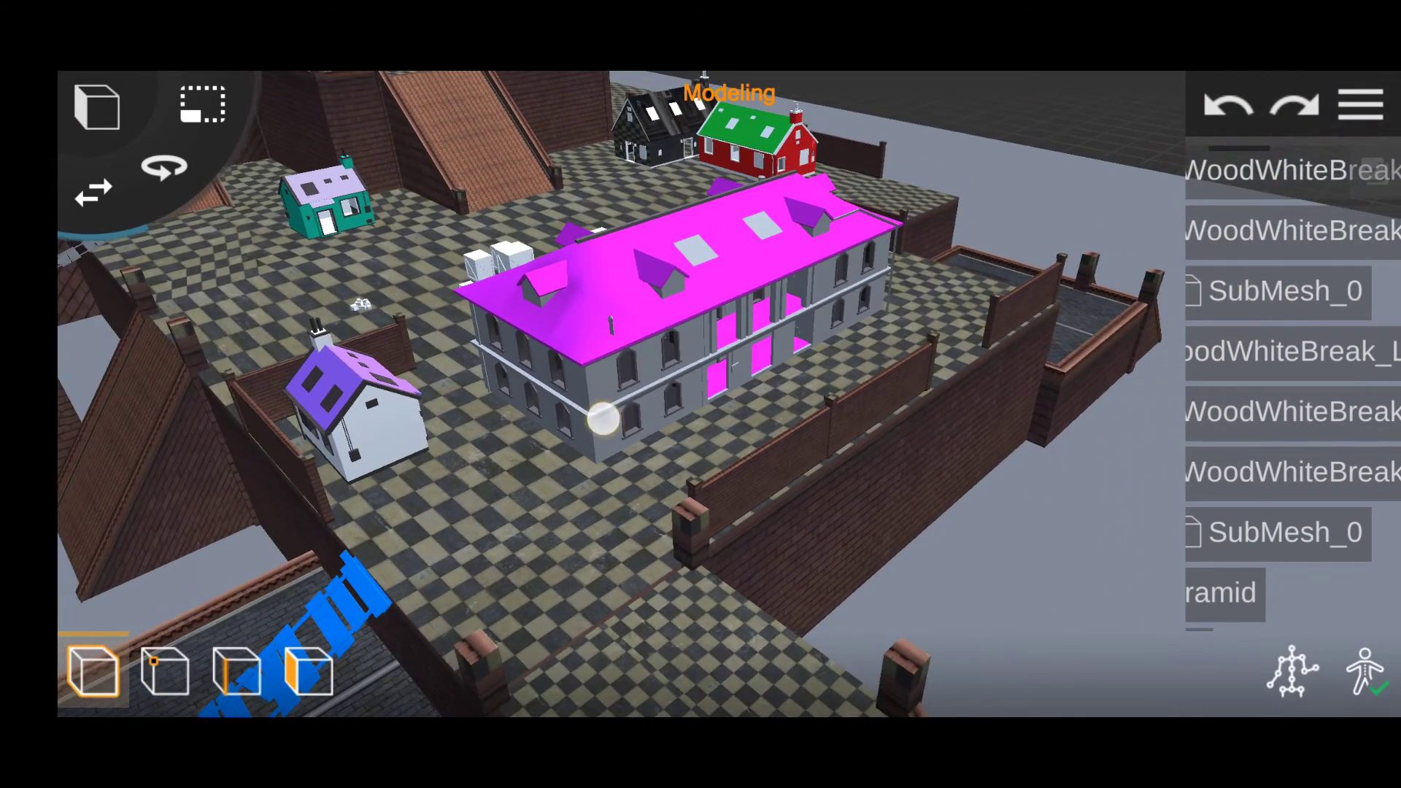
# Step: Set the pink-roofed mansion's Mesh Color to blue, then orbit around the town
pyautogui.click(602, 419)
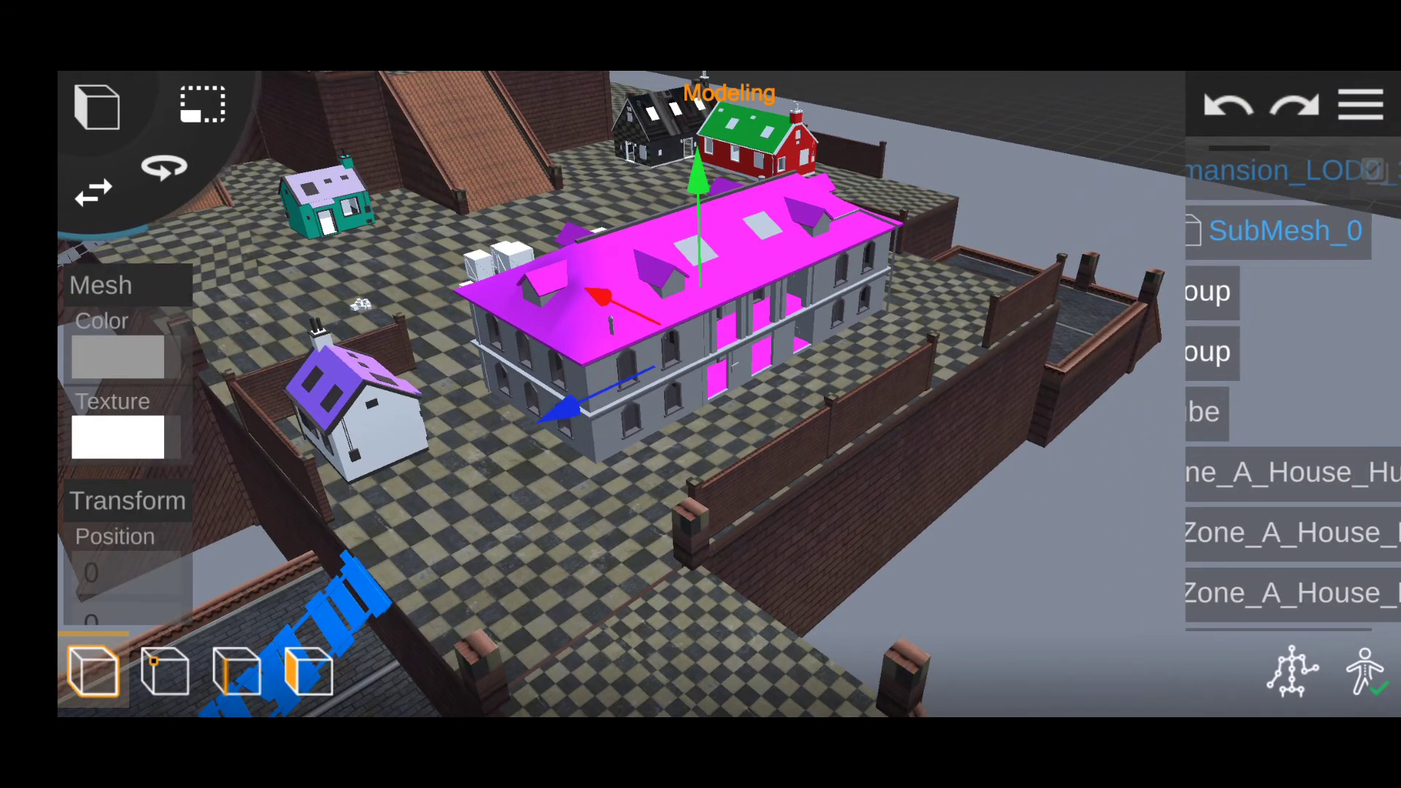
pyautogui.click(118, 357)
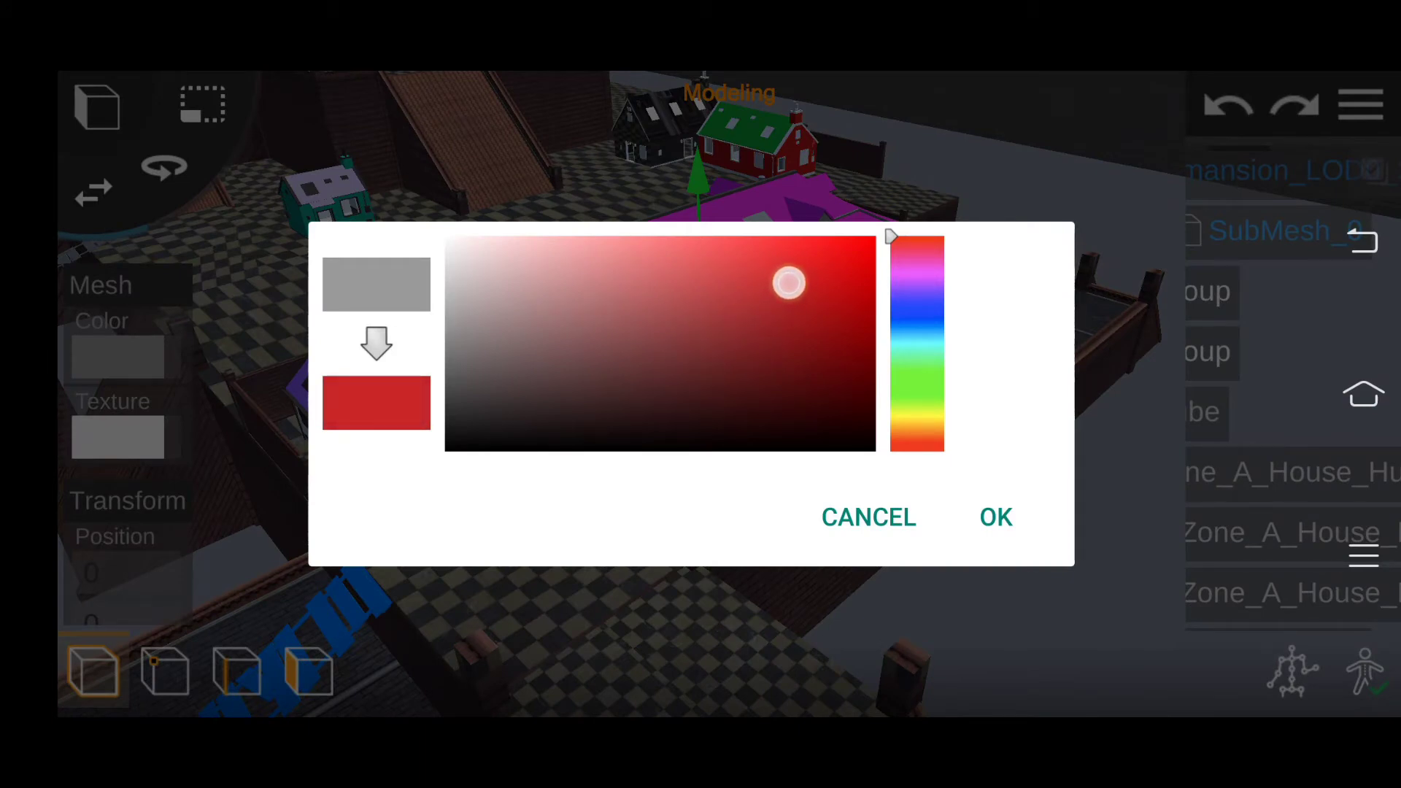
pyautogui.click(996, 516)
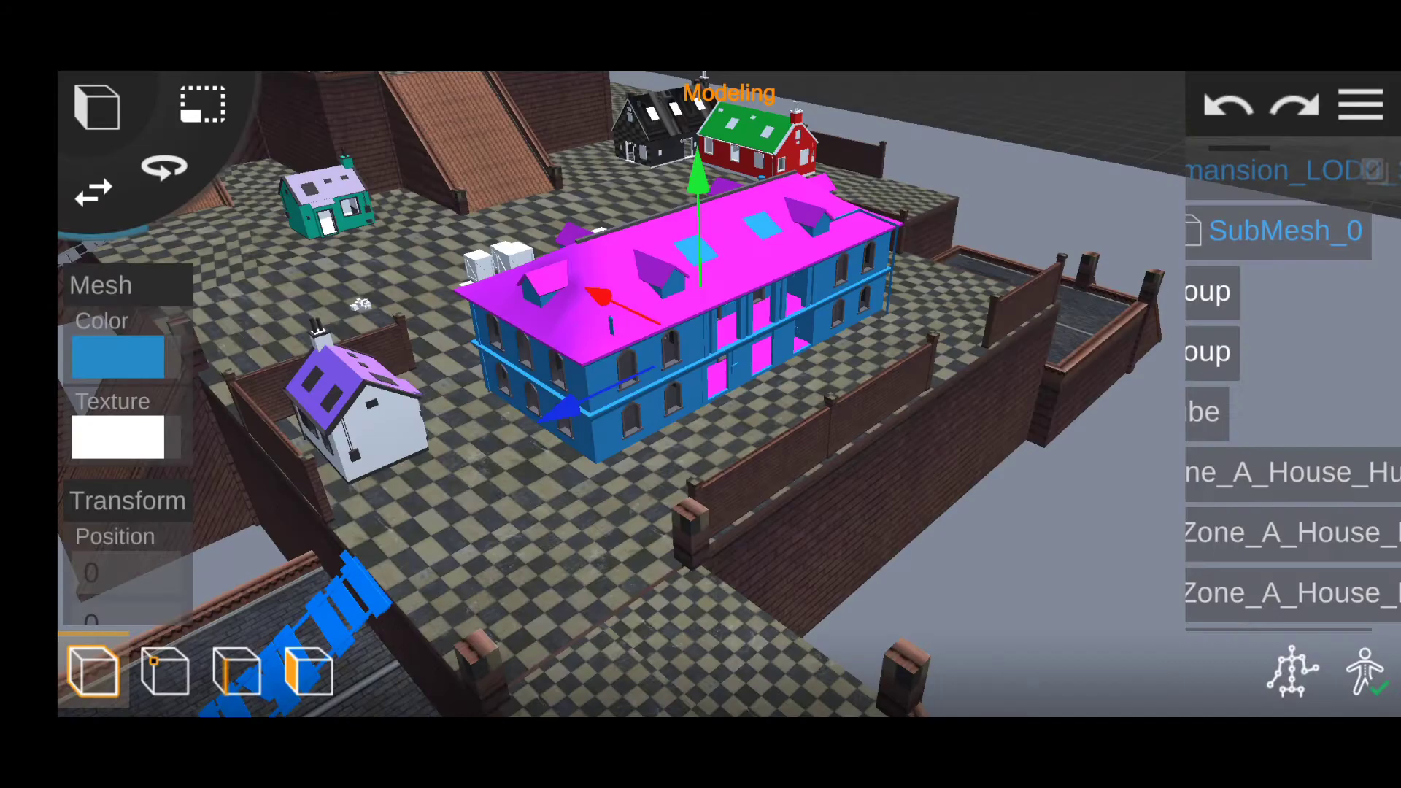
pyautogui.scroll(-3, 560, 518)
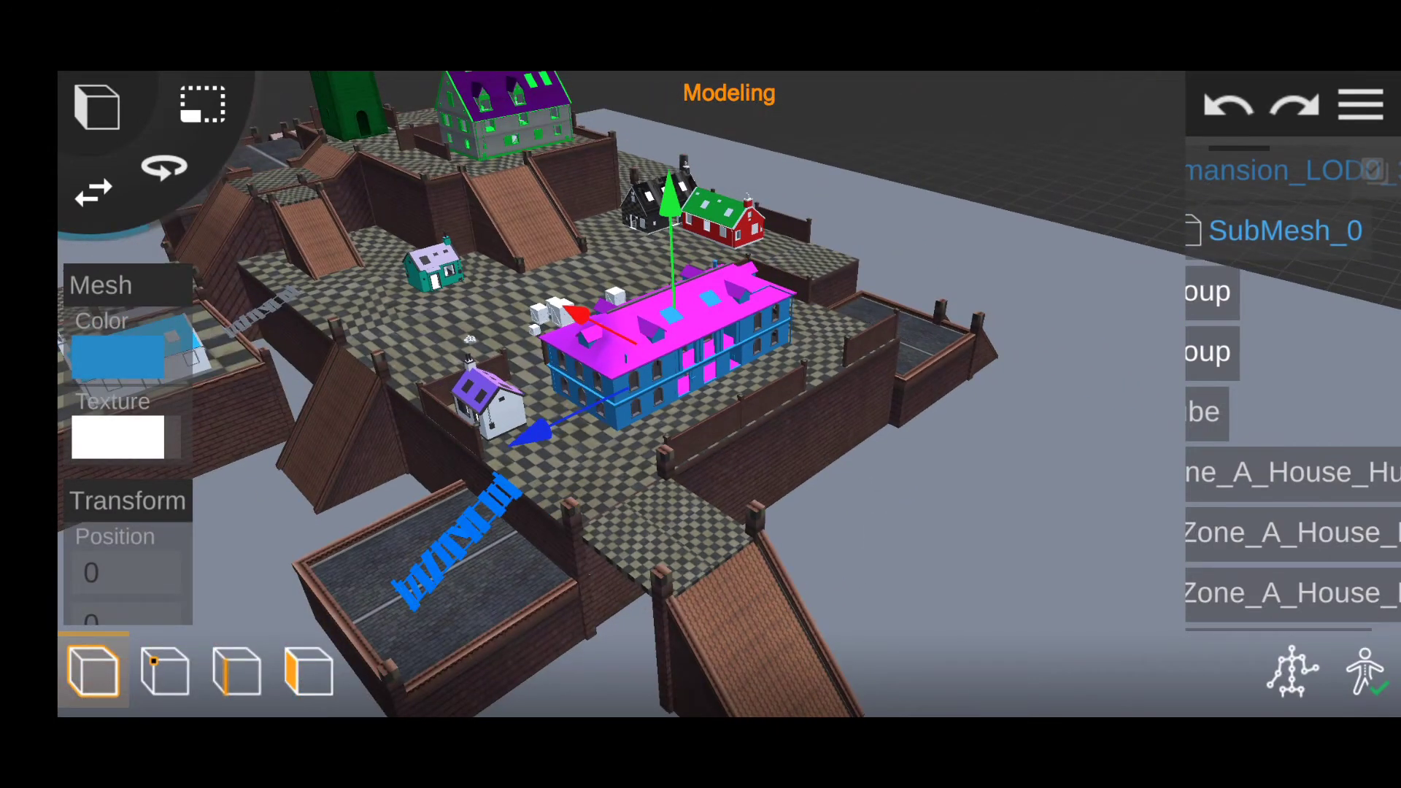
pyautogui.moveTo(1034, 500)
pyautogui.mouseDown()
pyautogui.moveTo(666, 582)
pyautogui.moveTo(538, 562)
pyautogui.moveTo(699, 587)
pyautogui.mouseUp()
pyautogui.scroll(-3, 652, 498)
pyautogui.moveTo(825, 600); pyautogui.dragTo(926, 616)
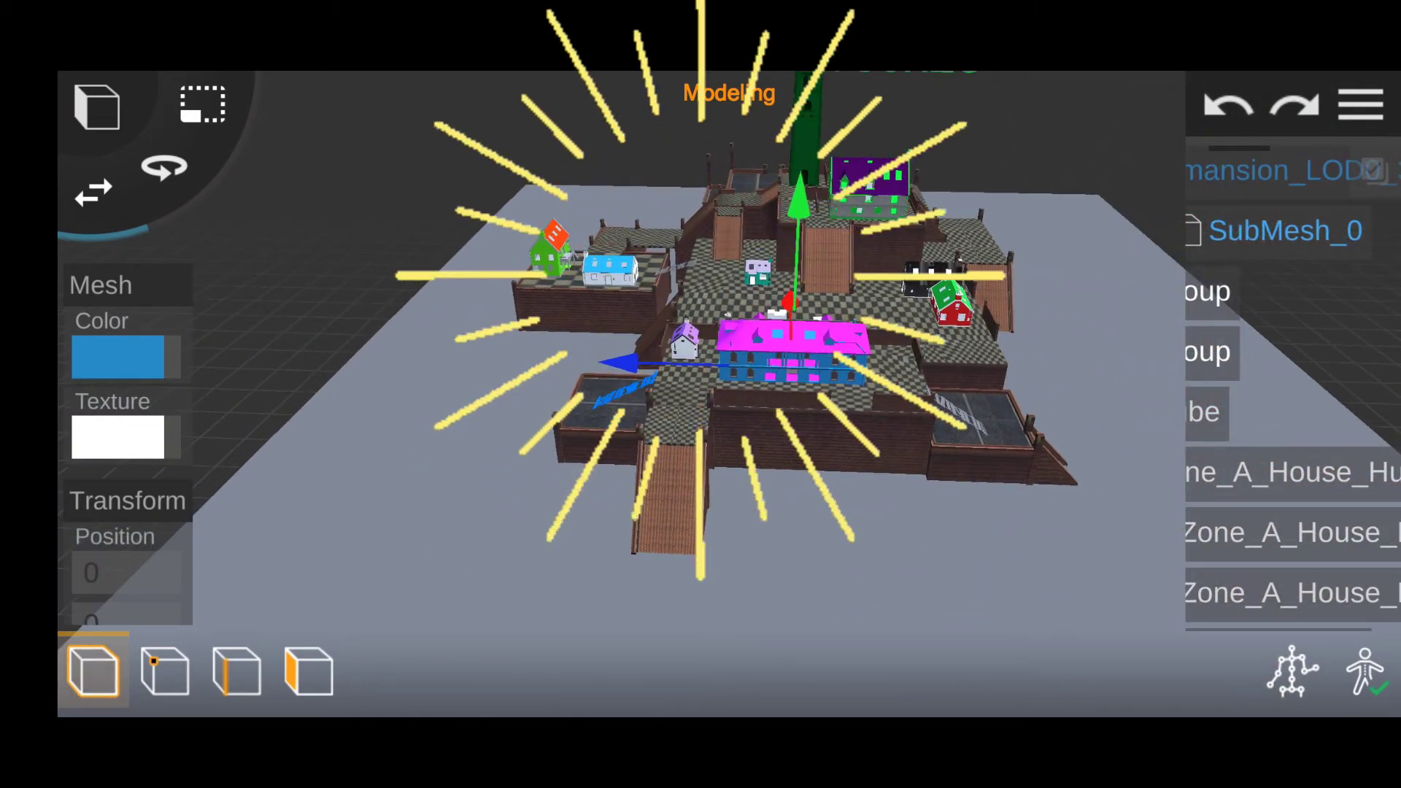
pyautogui.scroll(3, 714, 332)
pyautogui.scroll(-5, 736, 350)
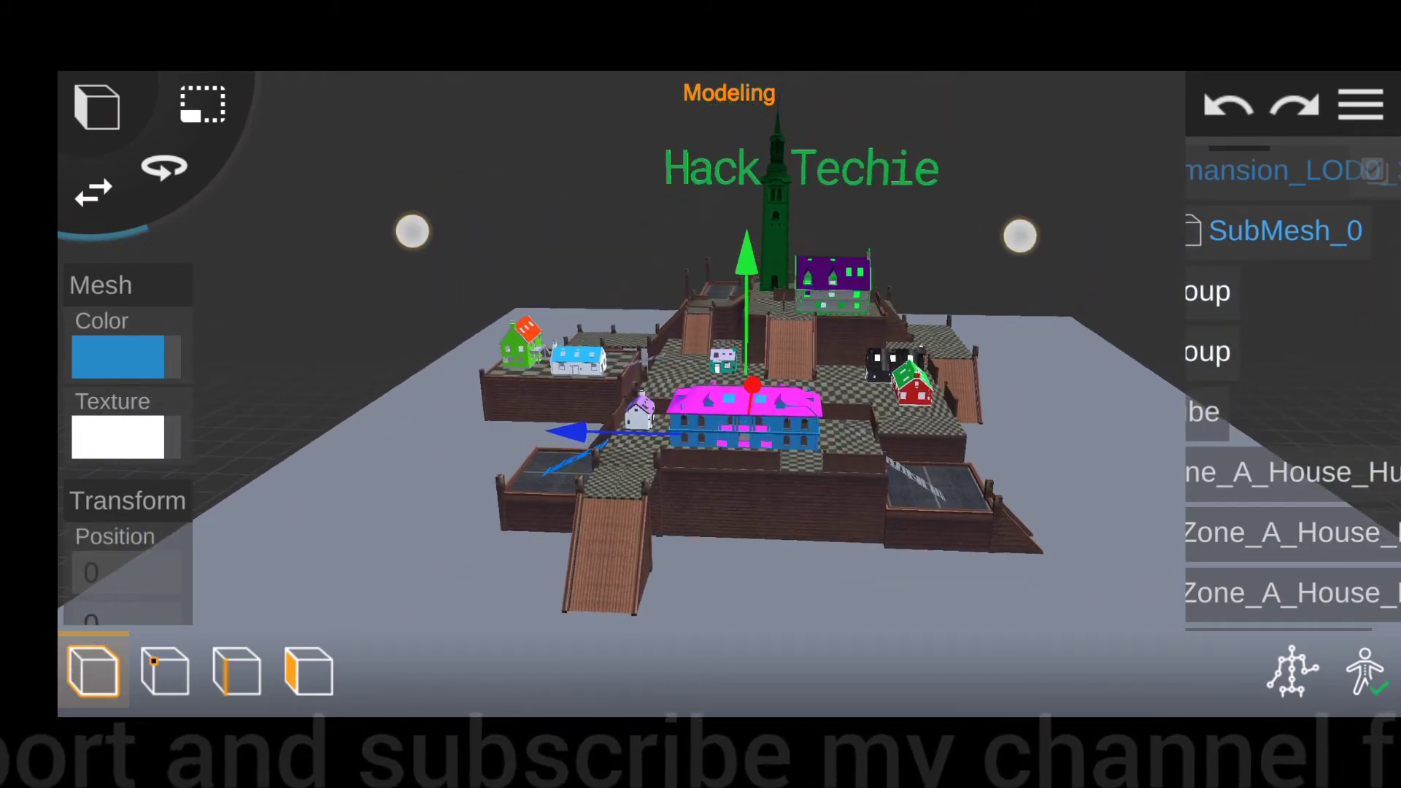
pyautogui.scroll(5, 698, 328)
pyautogui.scroll(5, 718, 316)
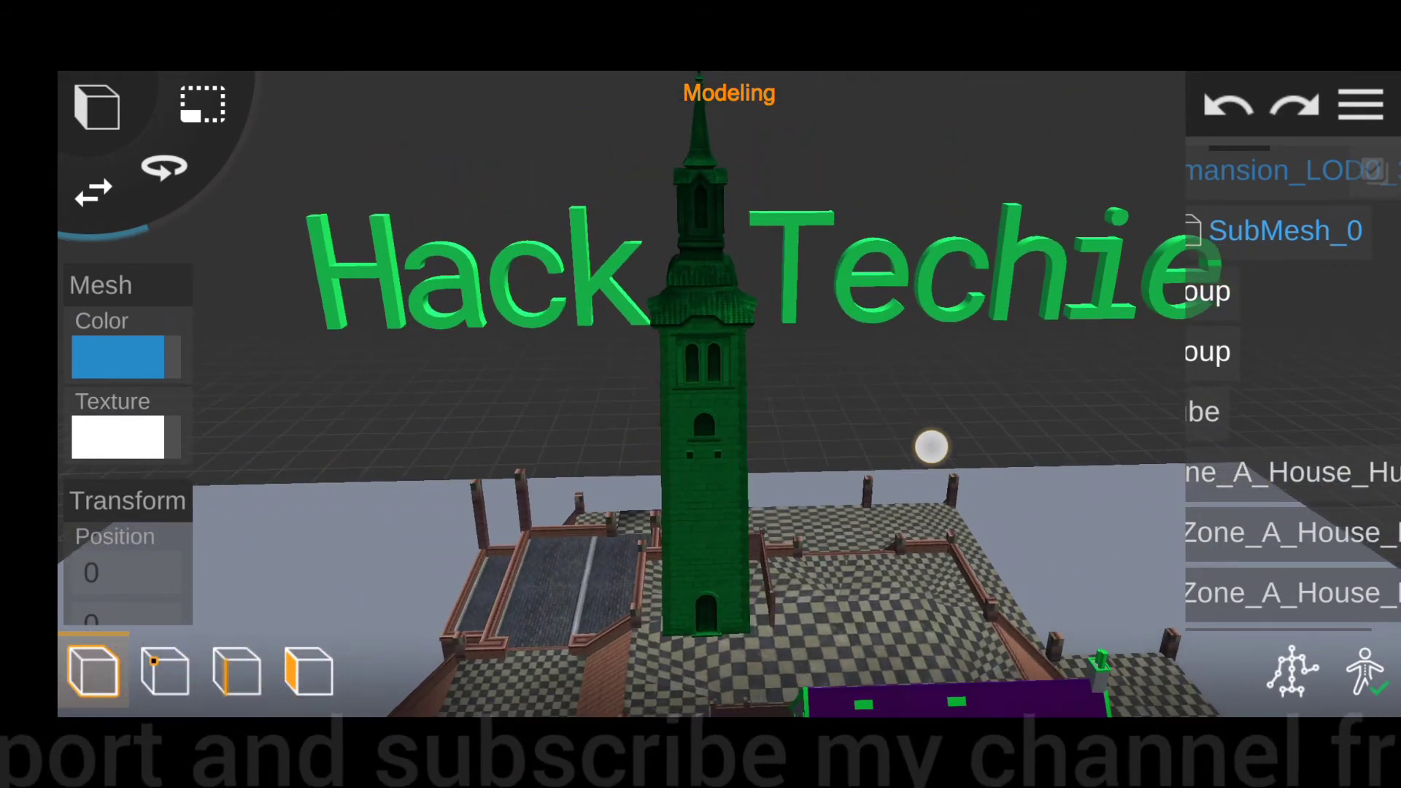
pyautogui.moveTo(929, 447); pyautogui.dragTo(1044, 457)
pyautogui.moveTo(896, 447); pyautogui.dragTo(1000, 453)
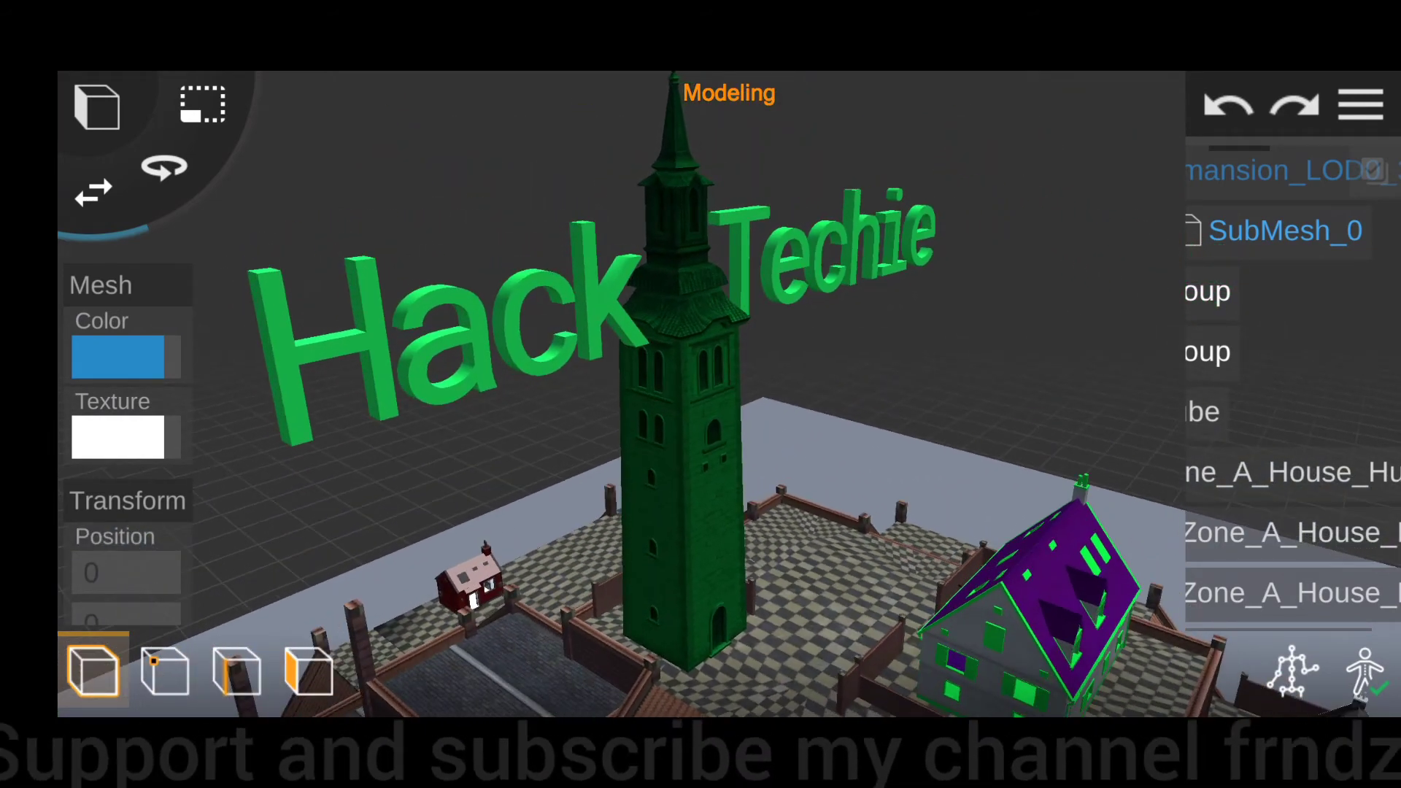
pyautogui.moveTo(905, 467); pyautogui.dragTo(991, 467)
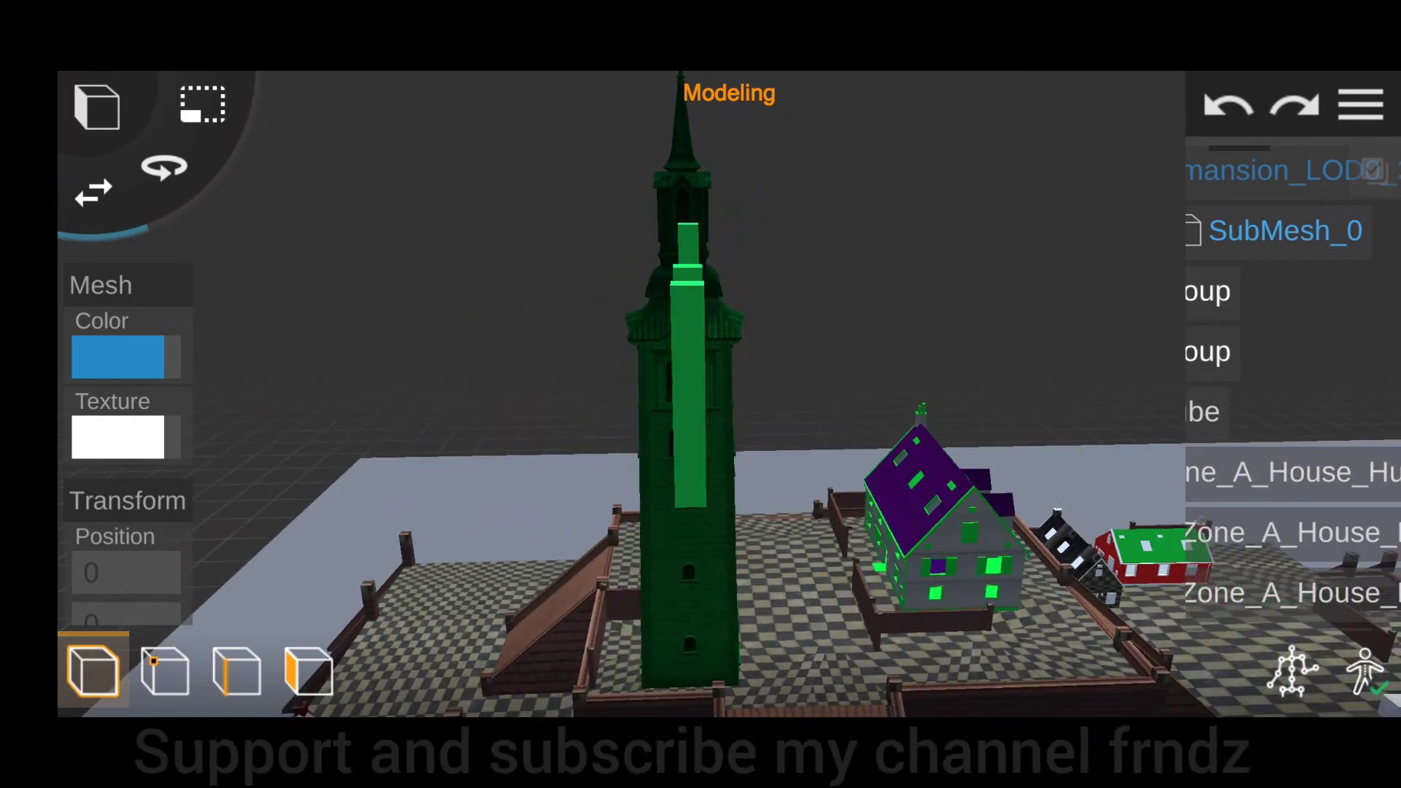
pyautogui.moveTo(904, 467)
pyautogui.mouseDown()
pyautogui.moveTo(994, 485)
pyautogui.moveTo(845, 491)
pyautogui.mouseUp()
pyautogui.scroll(3, 671, 470)
pyautogui.scroll(3, 671, 457)
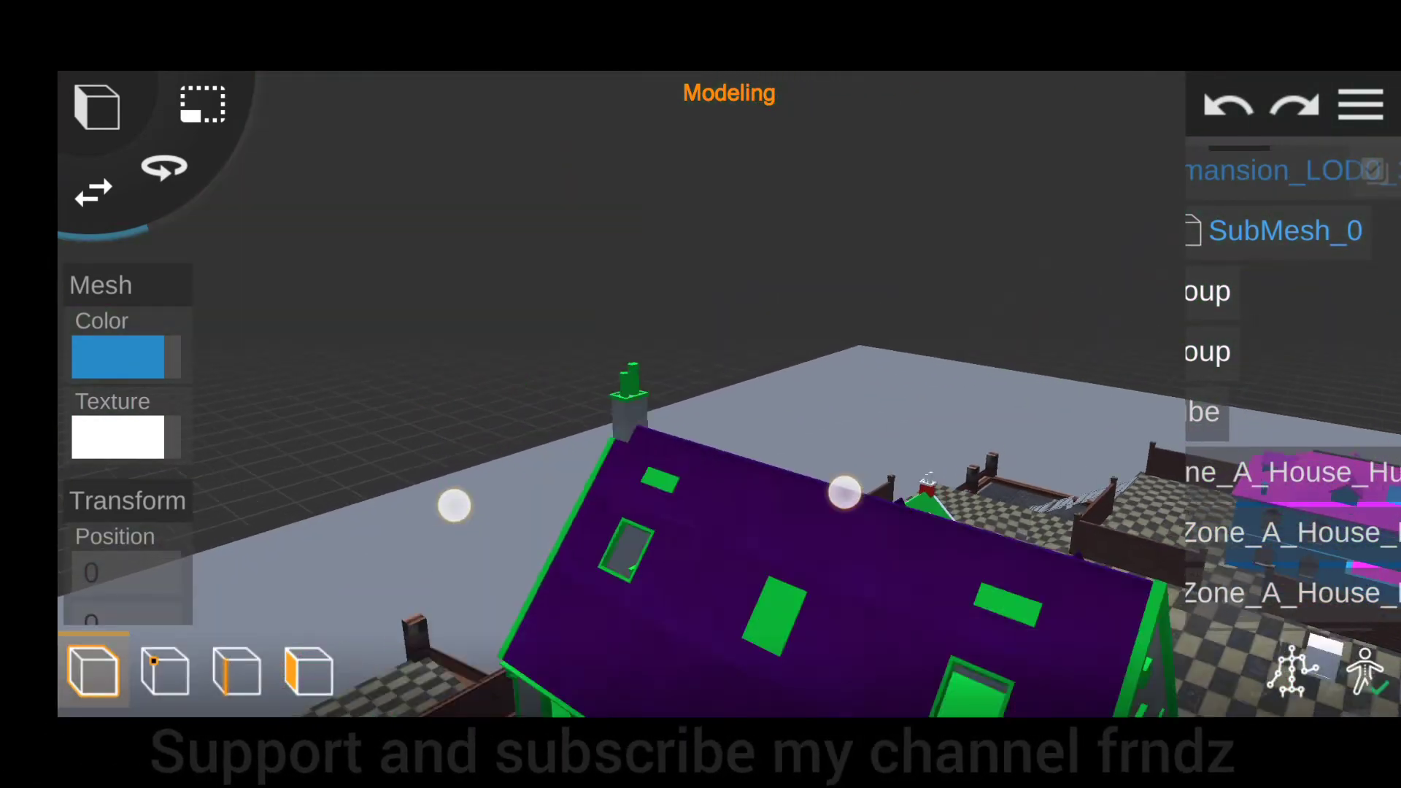
pyautogui.scroll(3, 628, 495)
pyautogui.scroll(2, 627, 494)
pyautogui.scroll(2, 625, 502)
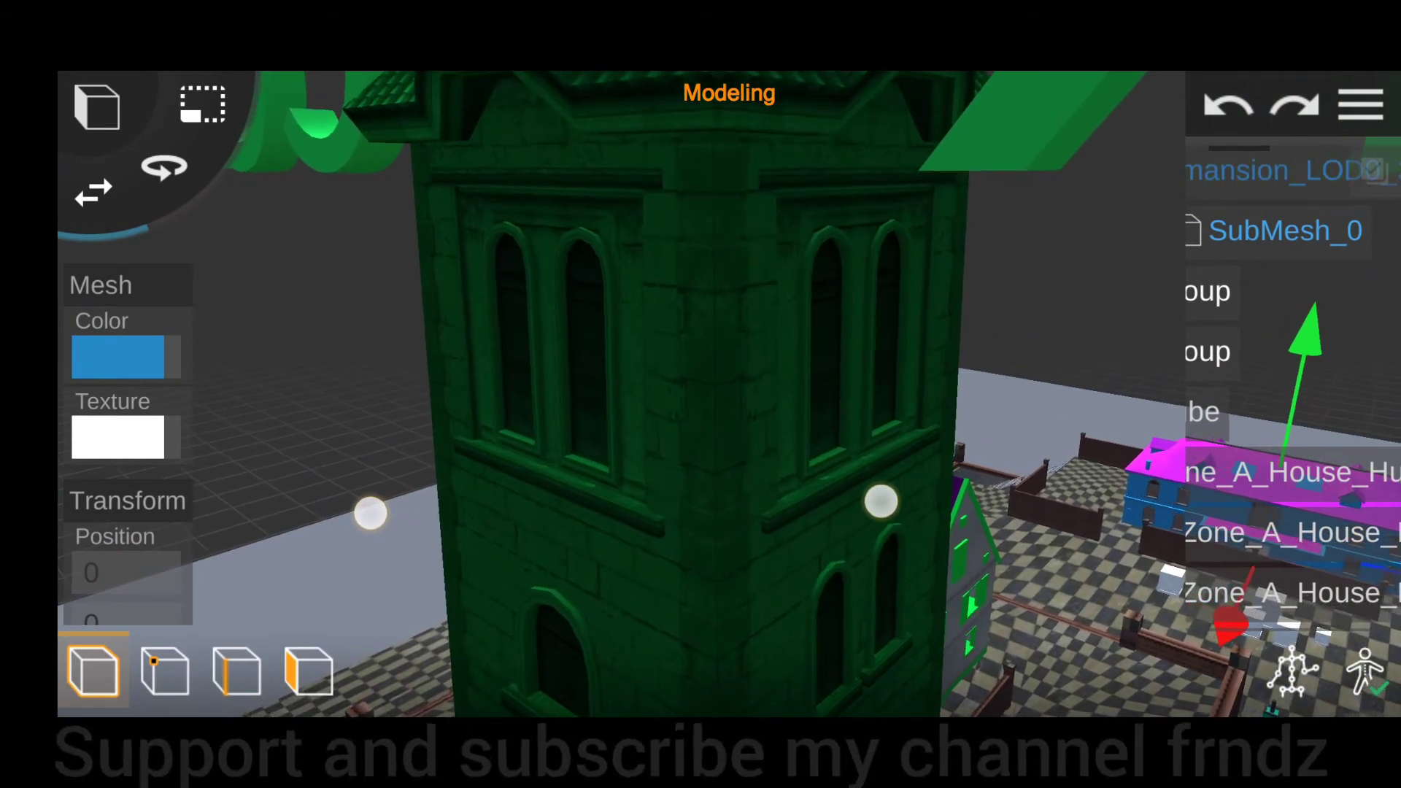
pyautogui.scroll(-3, 701, 491)
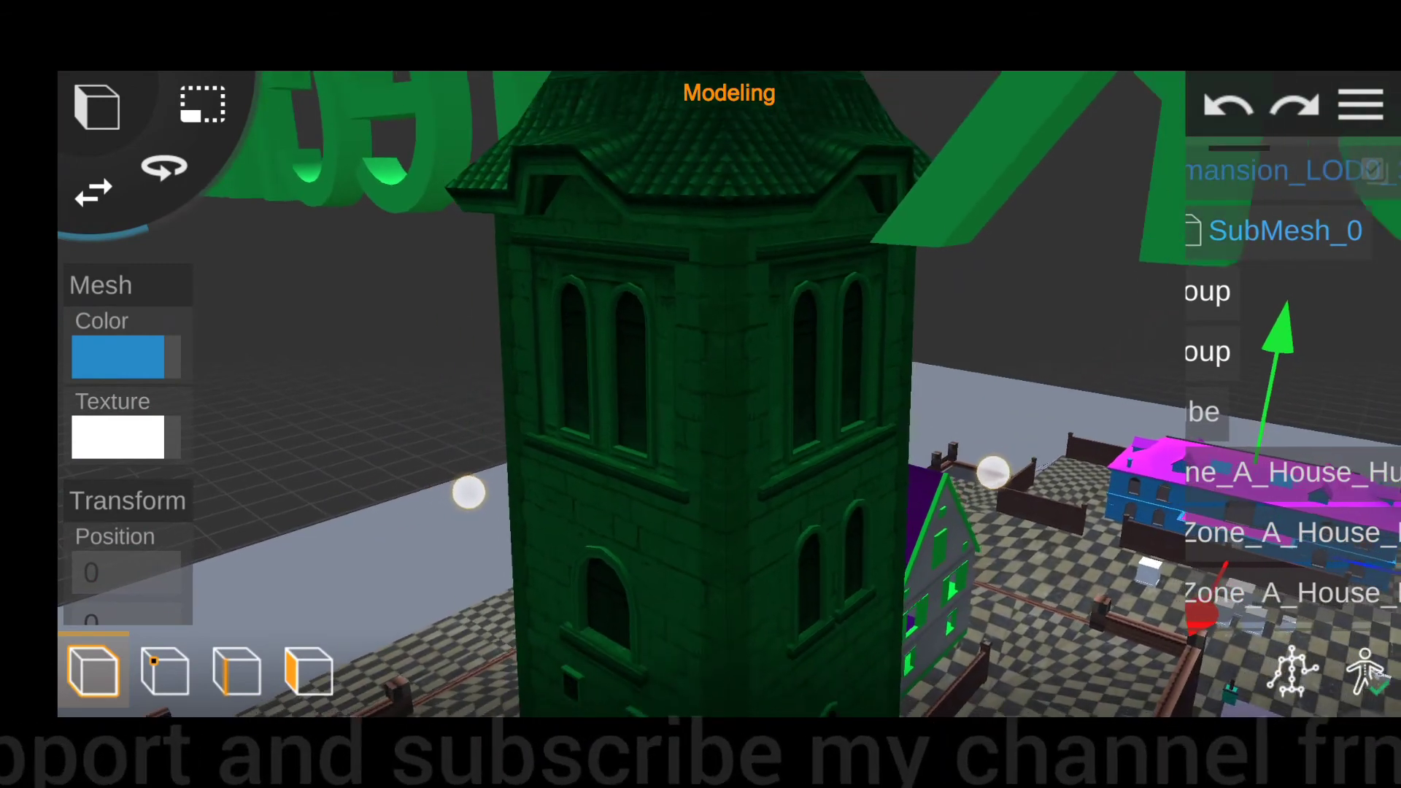
pyautogui.scroll(-2, 701, 491)
pyautogui.scroll(-5, 701, 394)
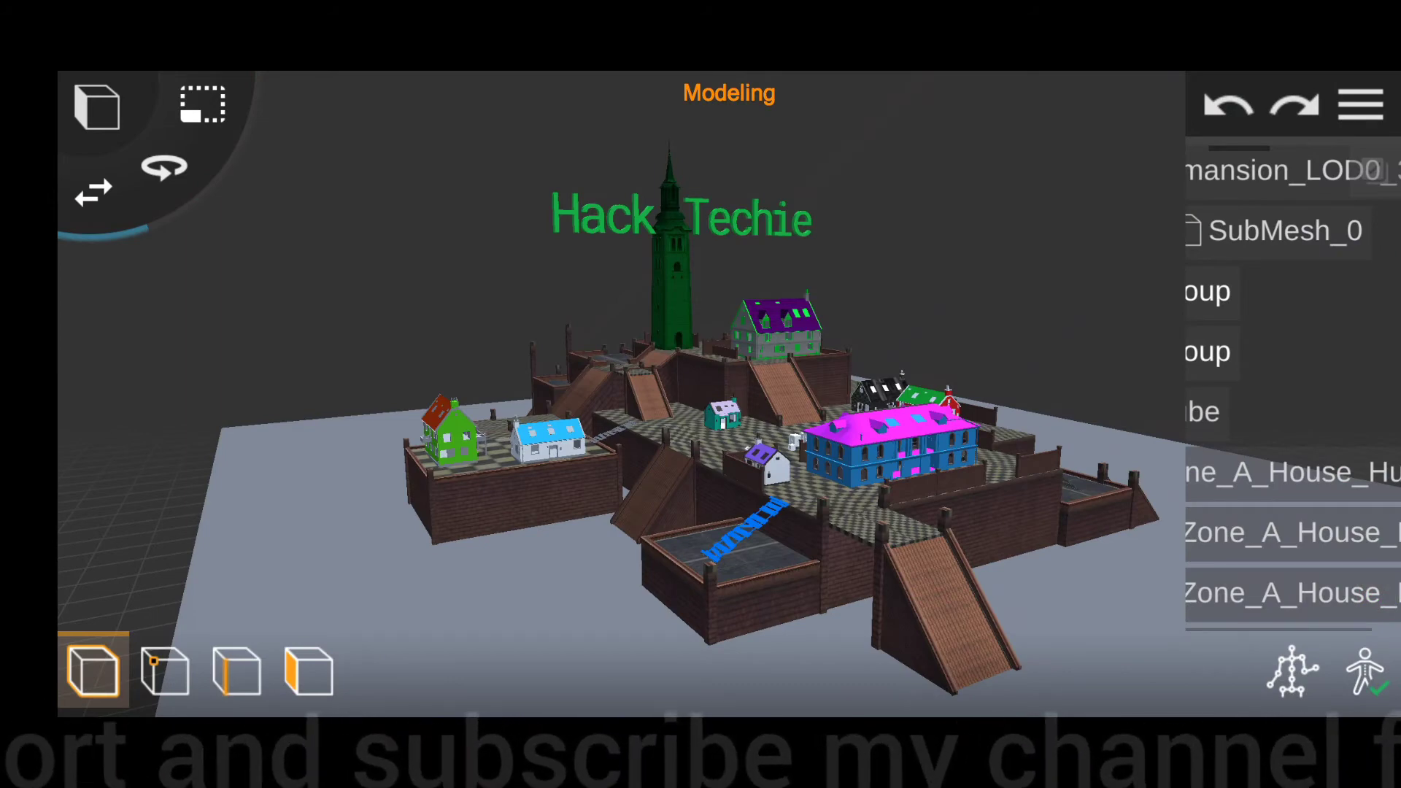
pyautogui.moveTo(408, 569); pyautogui.dragTo(510, 569)
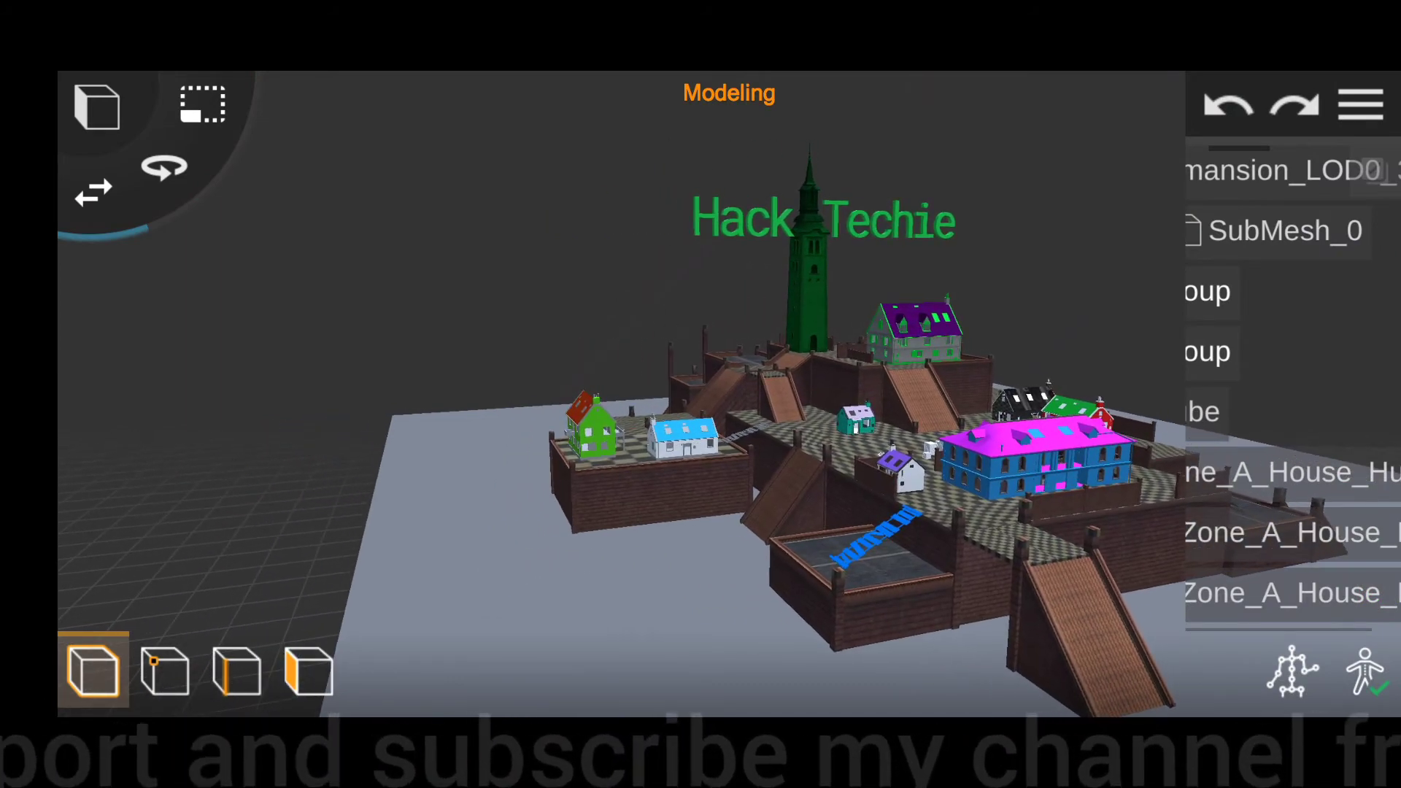
pyautogui.moveTo(510, 506)
pyautogui.mouseDown()
pyautogui.moveTo(903, 601)
pyautogui.moveTo(1026, 585)
pyautogui.moveTo(913, 585)
pyautogui.moveTo(1094, 621)
pyautogui.moveTo(985, 603)
pyautogui.moveTo(1176, 582)
pyautogui.moveTo(931, 567)
pyautogui.moveTo(1073, 557)
pyautogui.moveTo(847, 584)
pyautogui.moveTo(1022, 610)
pyautogui.moveTo(904, 603)
pyautogui.moveTo(1083, 594)
pyautogui.moveTo(873, 576)
pyautogui.moveTo(1070, 569)
pyautogui.moveTo(853, 582)
pyautogui.moveTo(928, 591)
pyautogui.moveTo(1018, 548)
pyautogui.moveTo(940, 529)
pyautogui.moveTo(959, 484)
pyautogui.moveTo(916, 494)
pyautogui.moveTo(964, 500)
pyautogui.mouseUp()
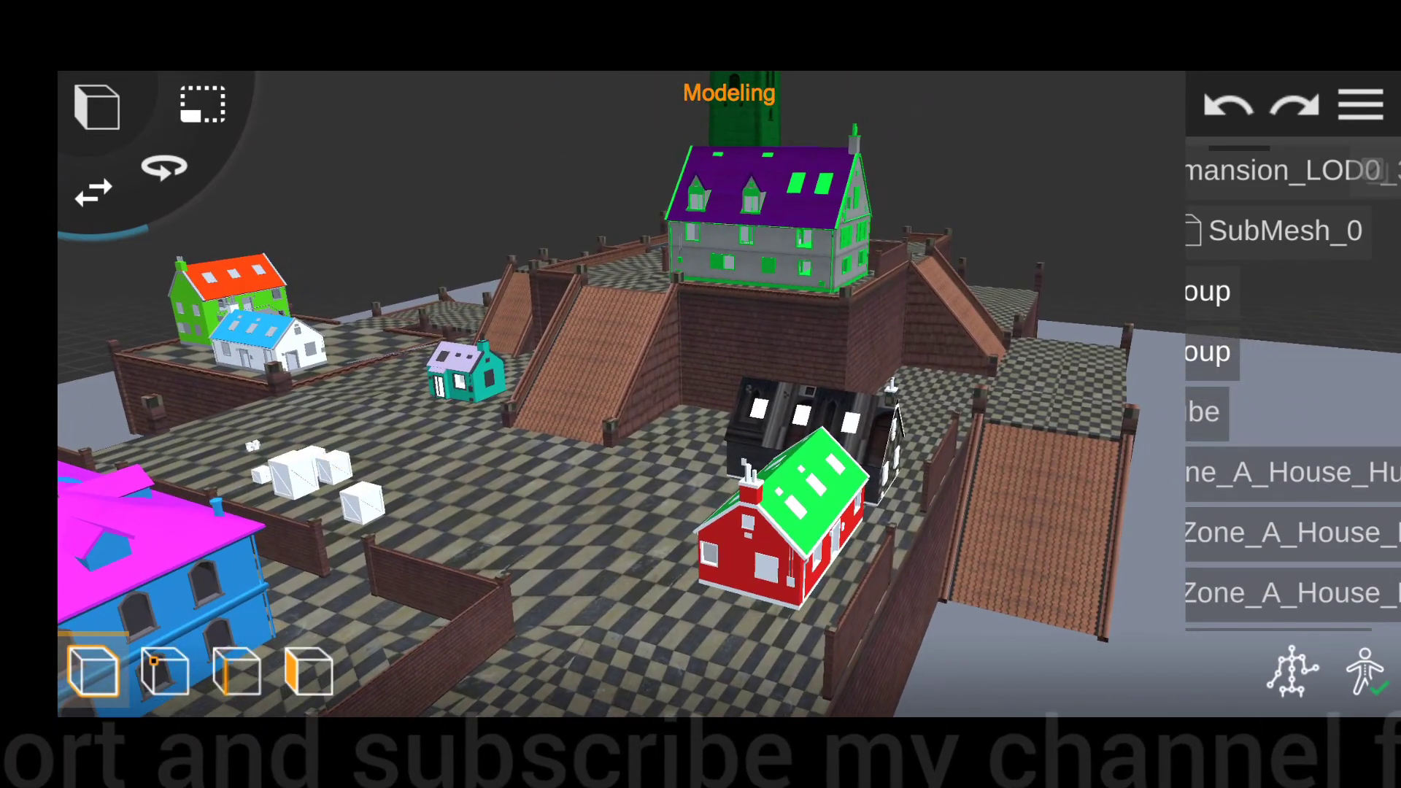
pyautogui.scroll(2, 722, 548)
pyautogui.scroll(2, 722, 547)
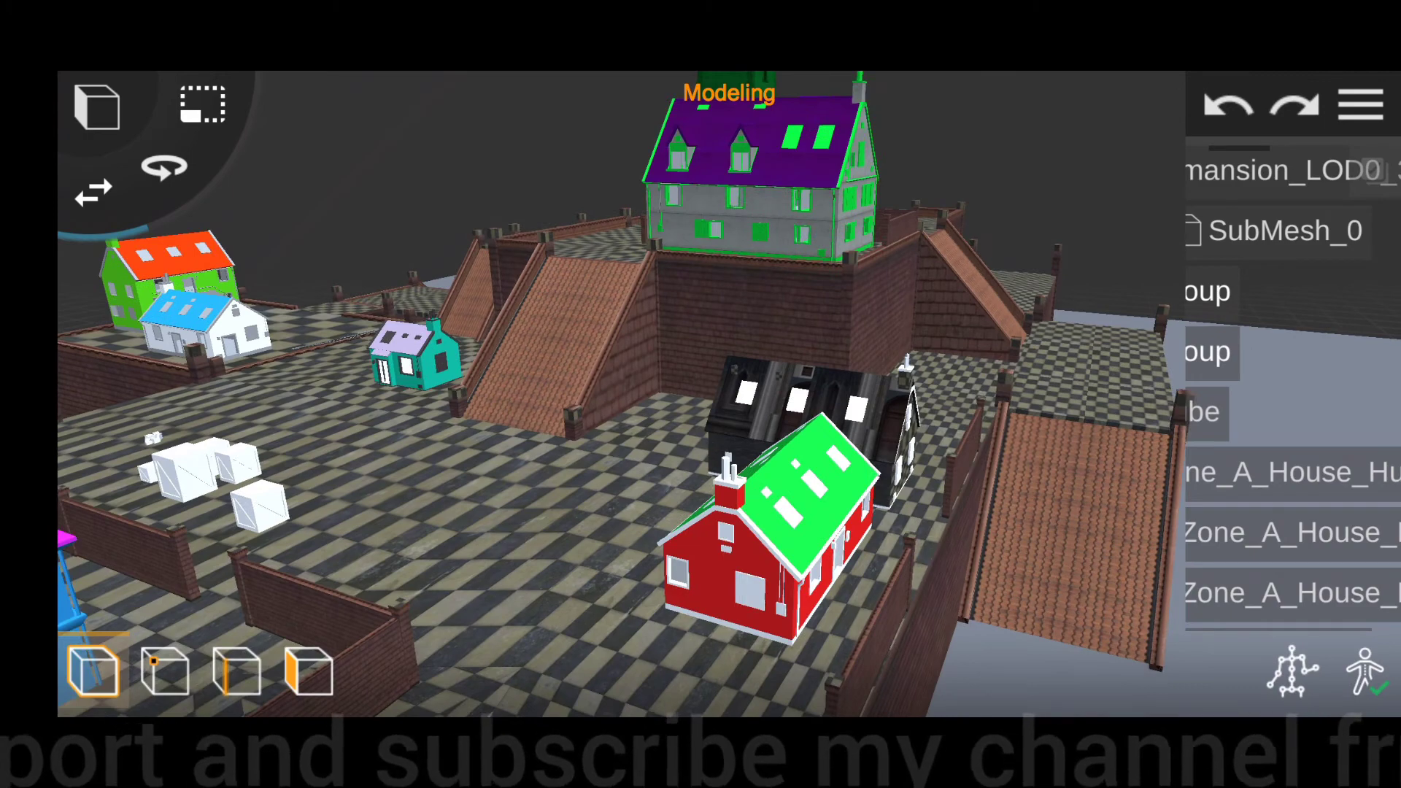
pyautogui.scroll(-3, 696, 508)
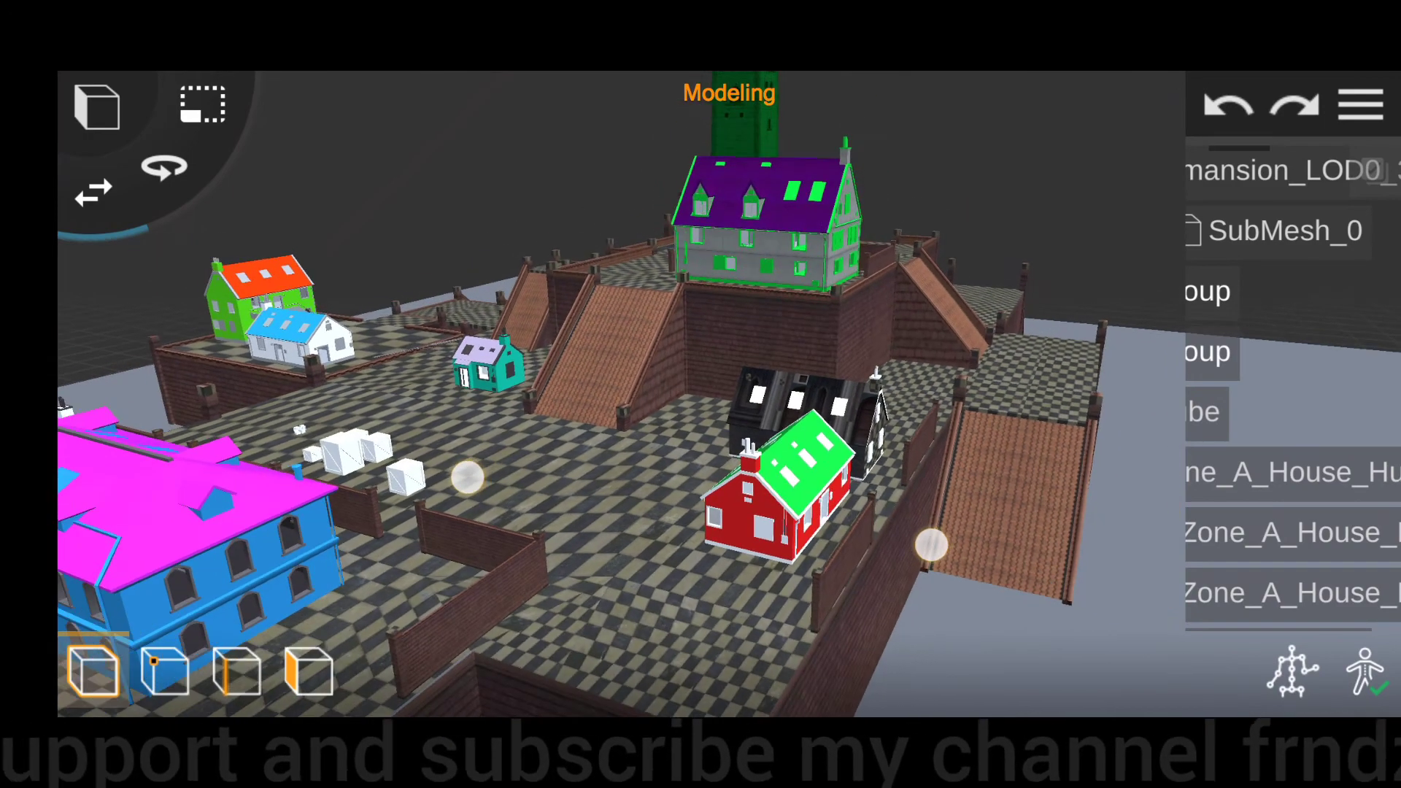
pyautogui.scroll(-3, 734, 545)
pyautogui.scroll(-3, 925, 525)
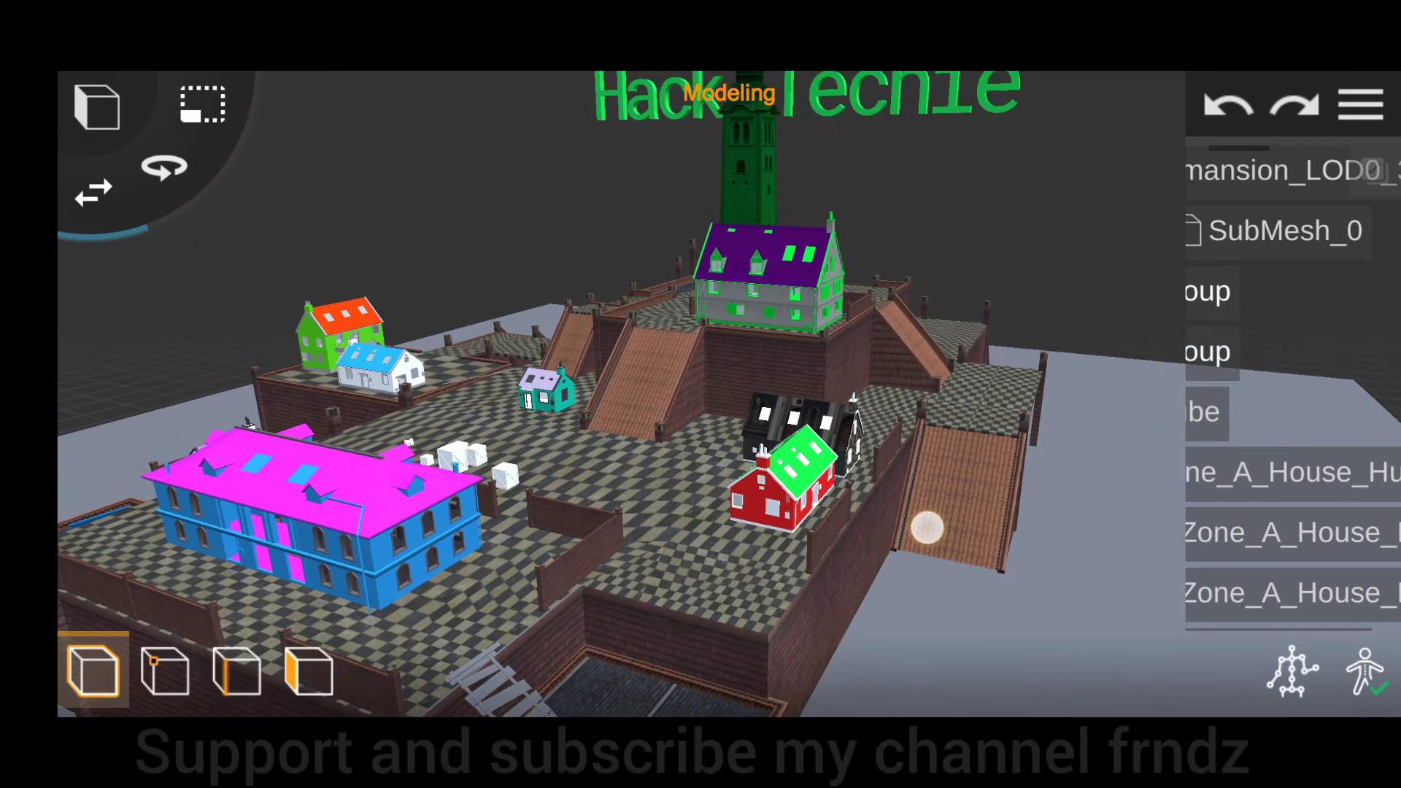
pyautogui.scroll(-2, 925, 527)
pyautogui.scroll(-2, 704, 527)
pyautogui.scroll(-2, 933, 551)
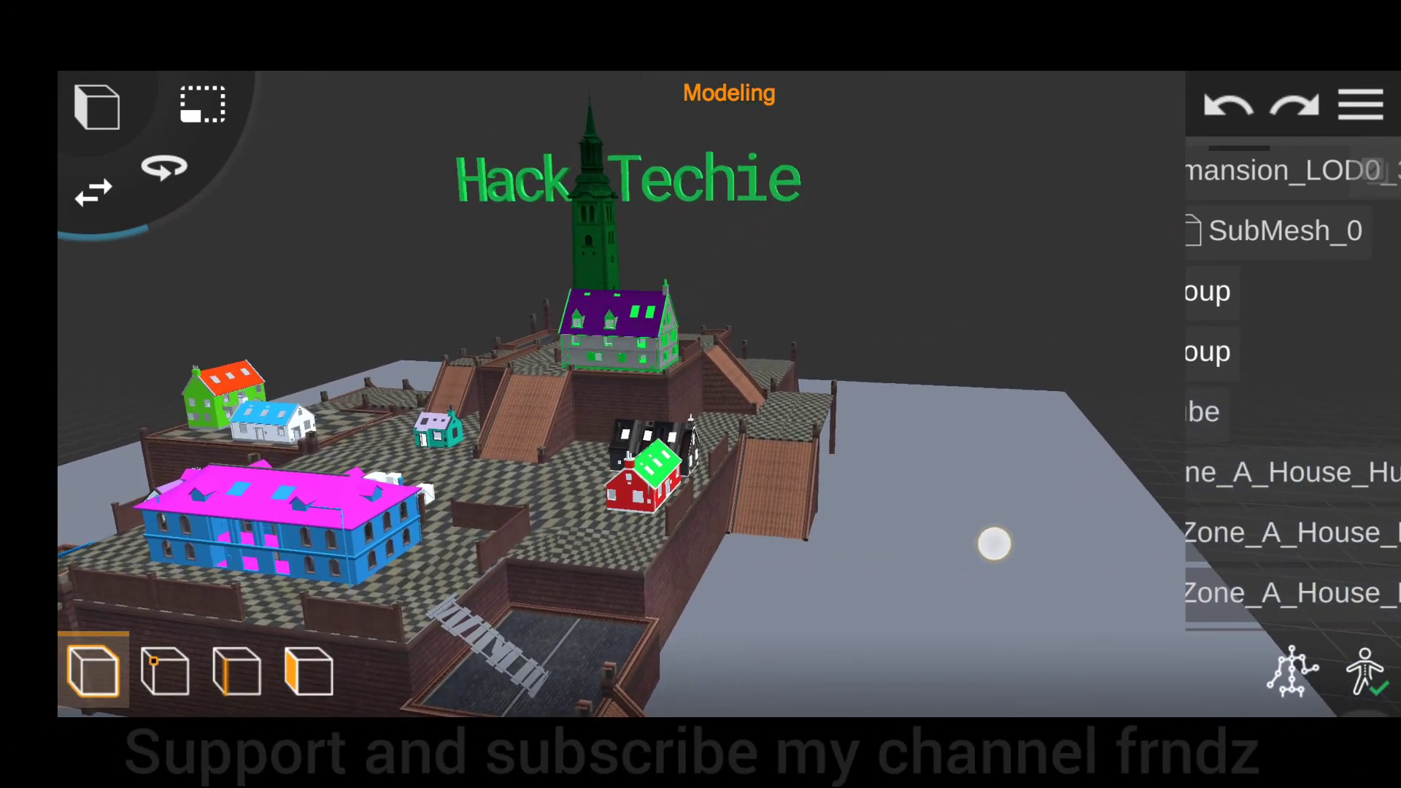
pyautogui.scroll(-2, 917, 557)
pyautogui.scroll(2, 650, 543)
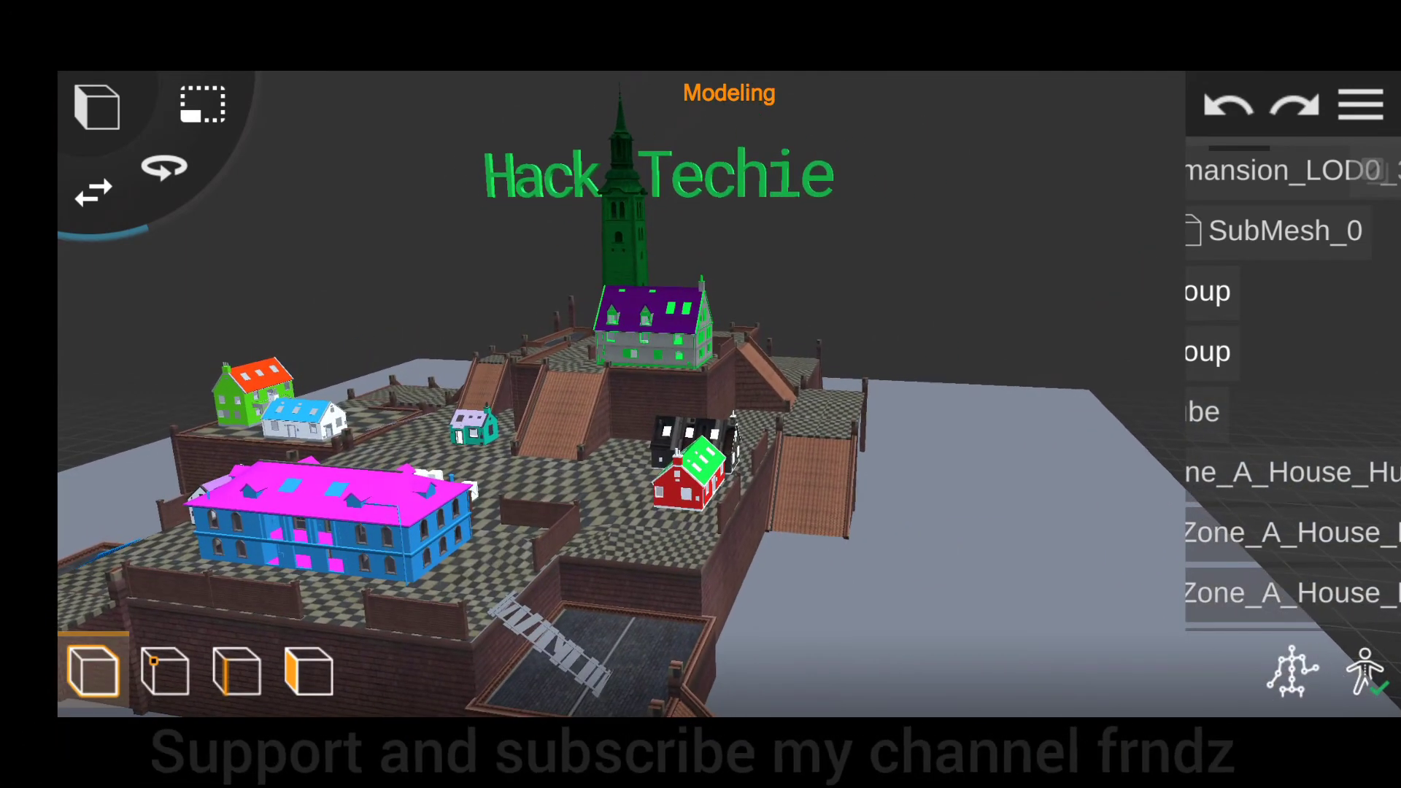
pyautogui.scroll(2, 922, 553)
pyautogui.scroll(2, 922, 554)
pyautogui.scroll(-3, 891, 532)
pyautogui.scroll(2, 898, 544)
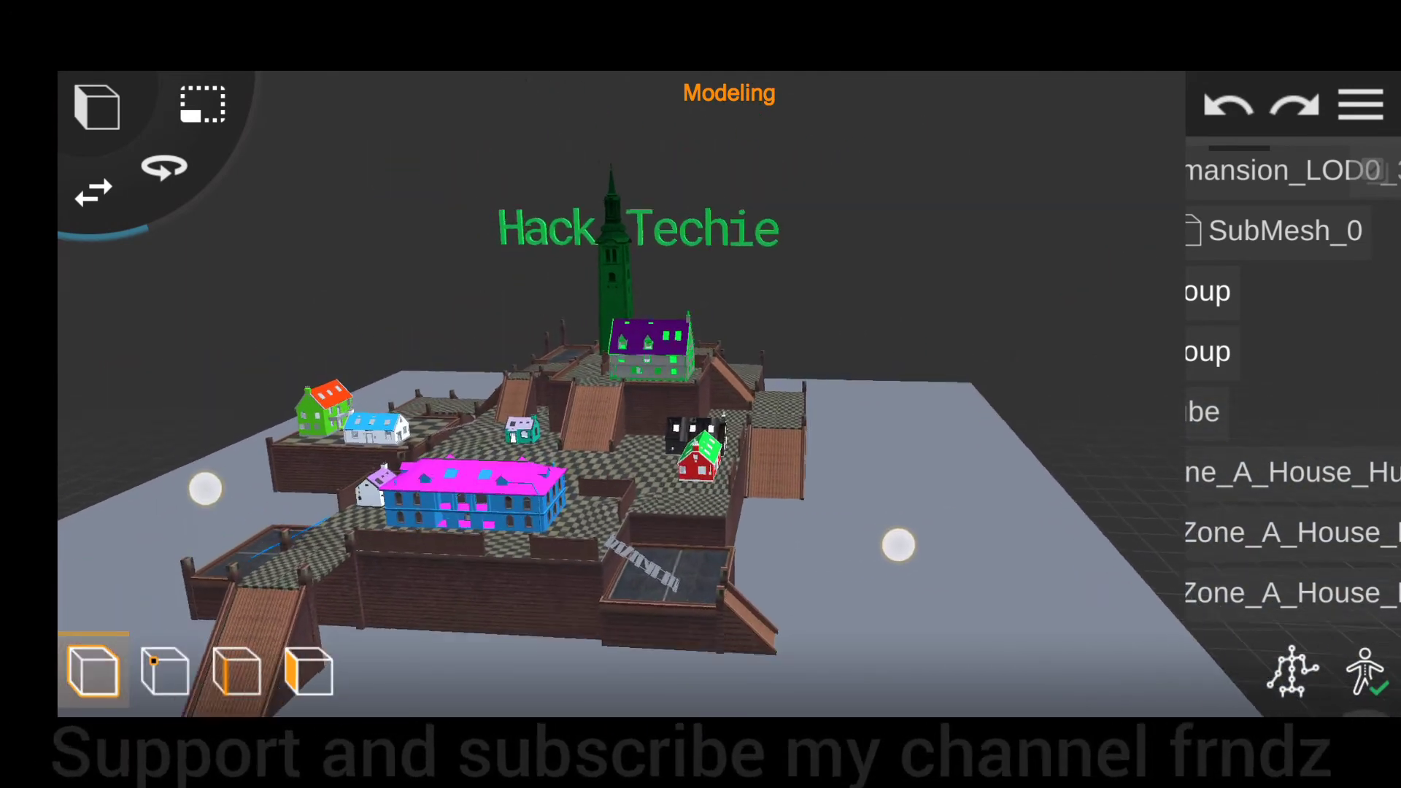
pyautogui.scroll(2, 935, 544)
pyautogui.scroll(1, 273, 487)
pyautogui.scroll(-2, 274, 487)
pyautogui.scroll(-2, 331, 483)
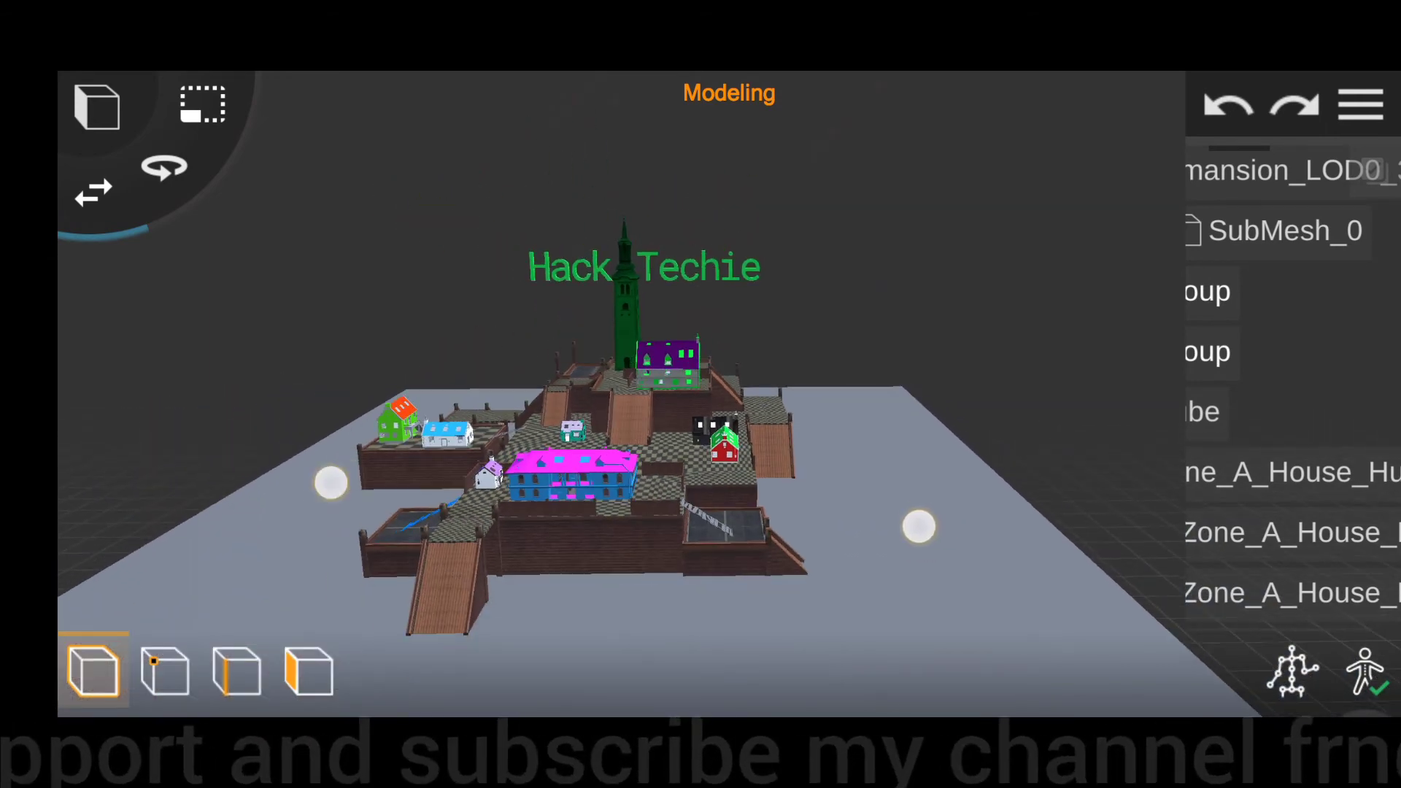
pyautogui.scroll(3, 574, 520)
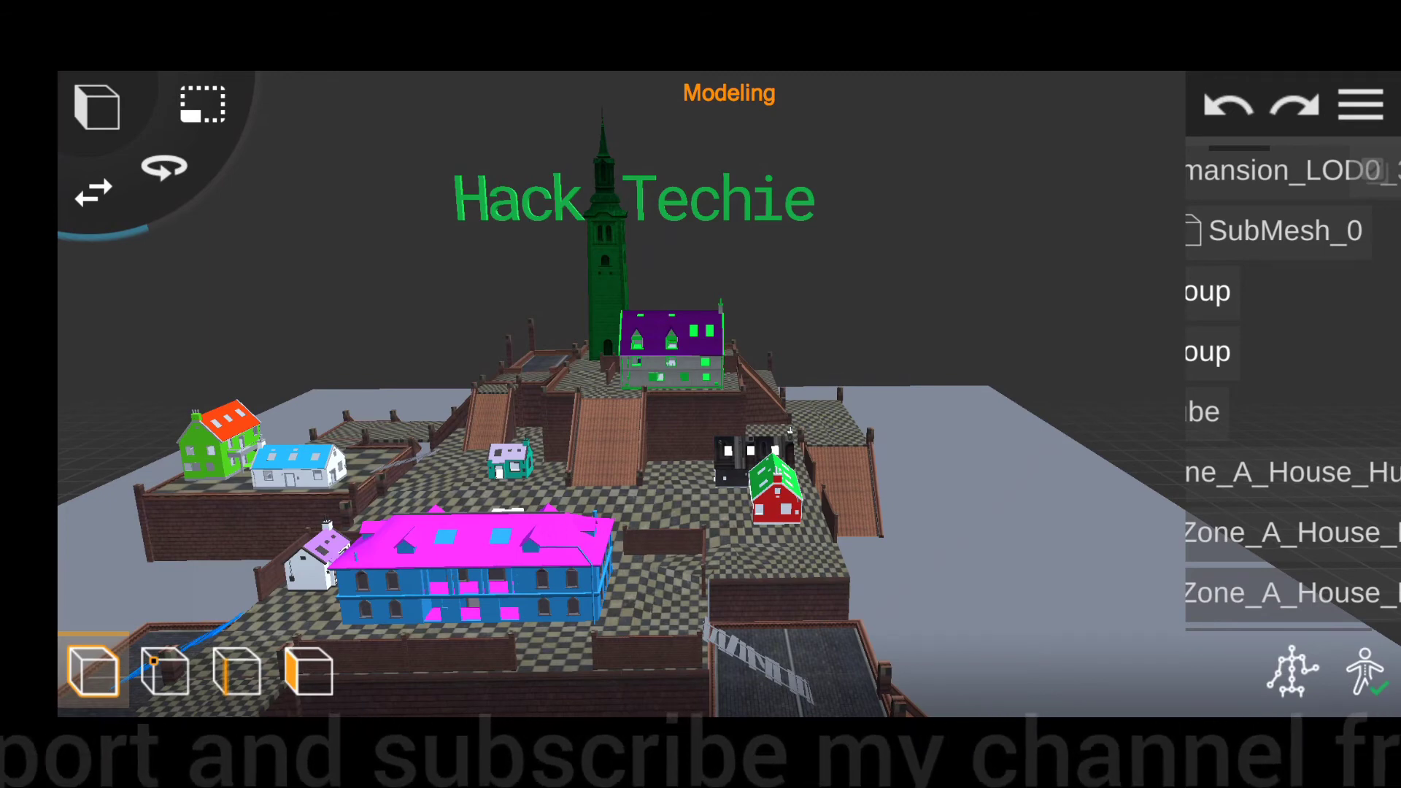
pyautogui.scroll(-3, 638, 480)
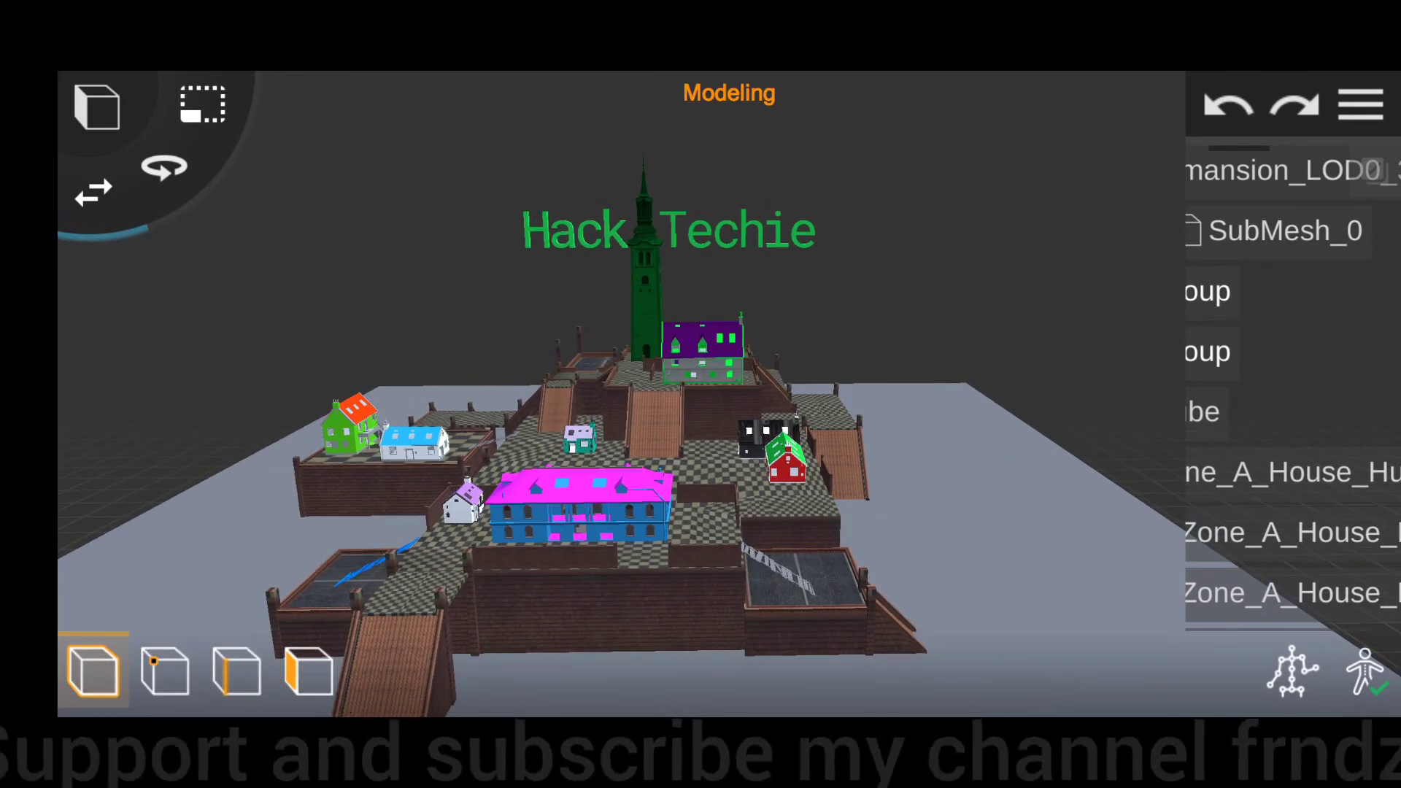
pyautogui.scroll(1, 991, 491)
pyautogui.moveTo(1007, 526); pyautogui.dragTo(582, 613)
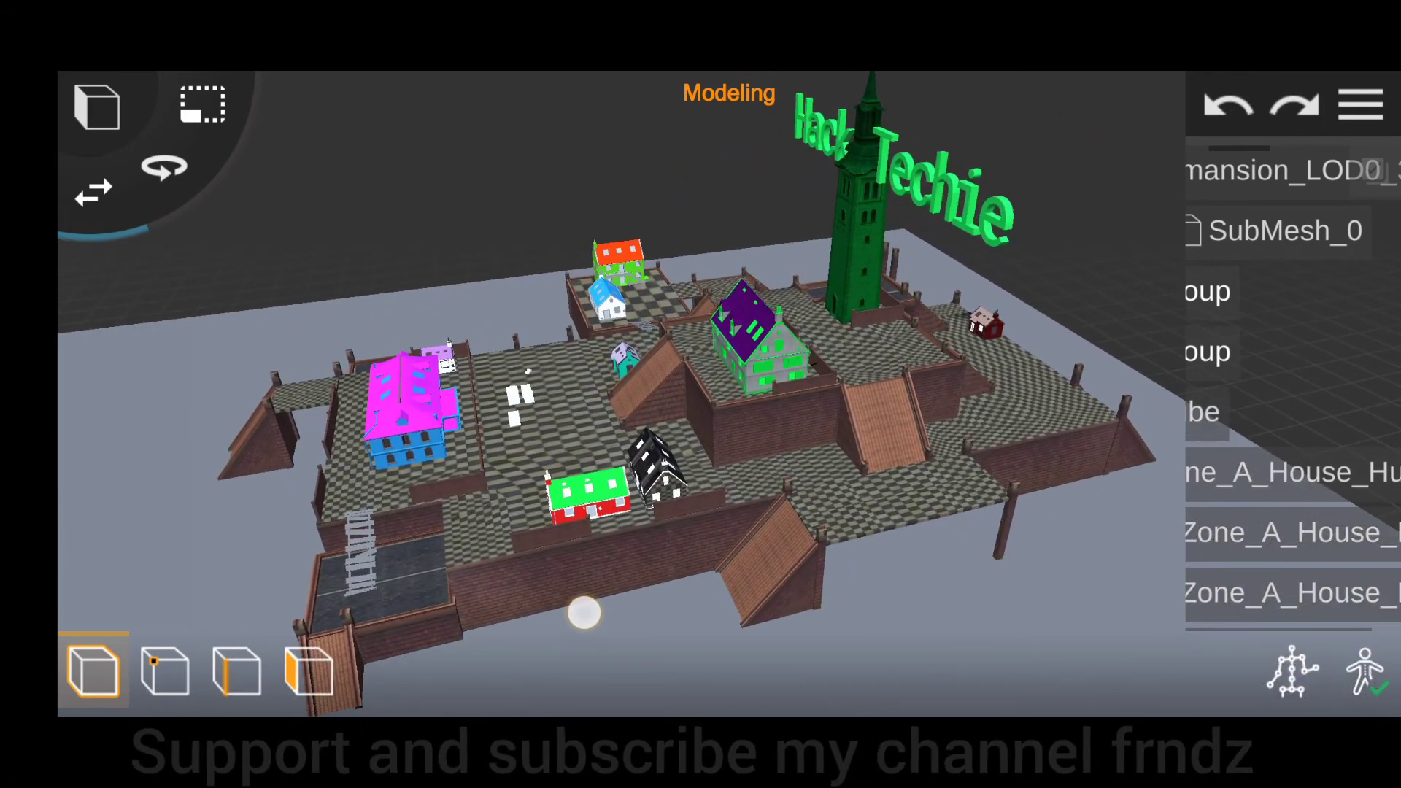
pyautogui.moveTo(1007, 572)
pyautogui.mouseDown()
pyautogui.moveTo(966, 613)
pyautogui.moveTo(907, 603)
pyautogui.moveTo(1038, 513)
pyautogui.mouseUp()
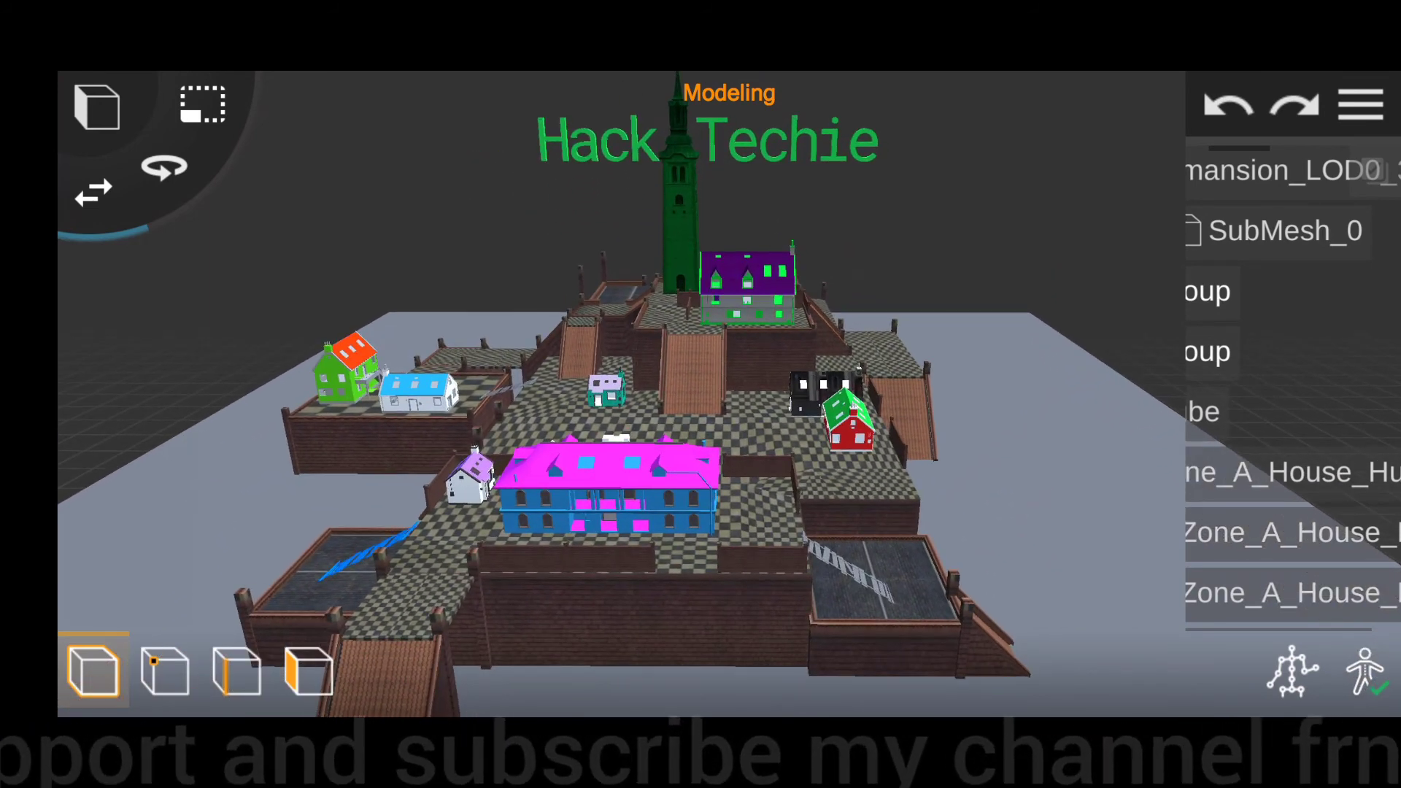
pyautogui.moveTo(1080, 503)
pyautogui.mouseDown()
pyautogui.moveTo(1050, 491)
pyautogui.moveTo(1068, 497)
pyautogui.moveTo(994, 506)
pyautogui.moveTo(879, 573)
pyautogui.moveTo(591, 614)
pyautogui.mouseUp()
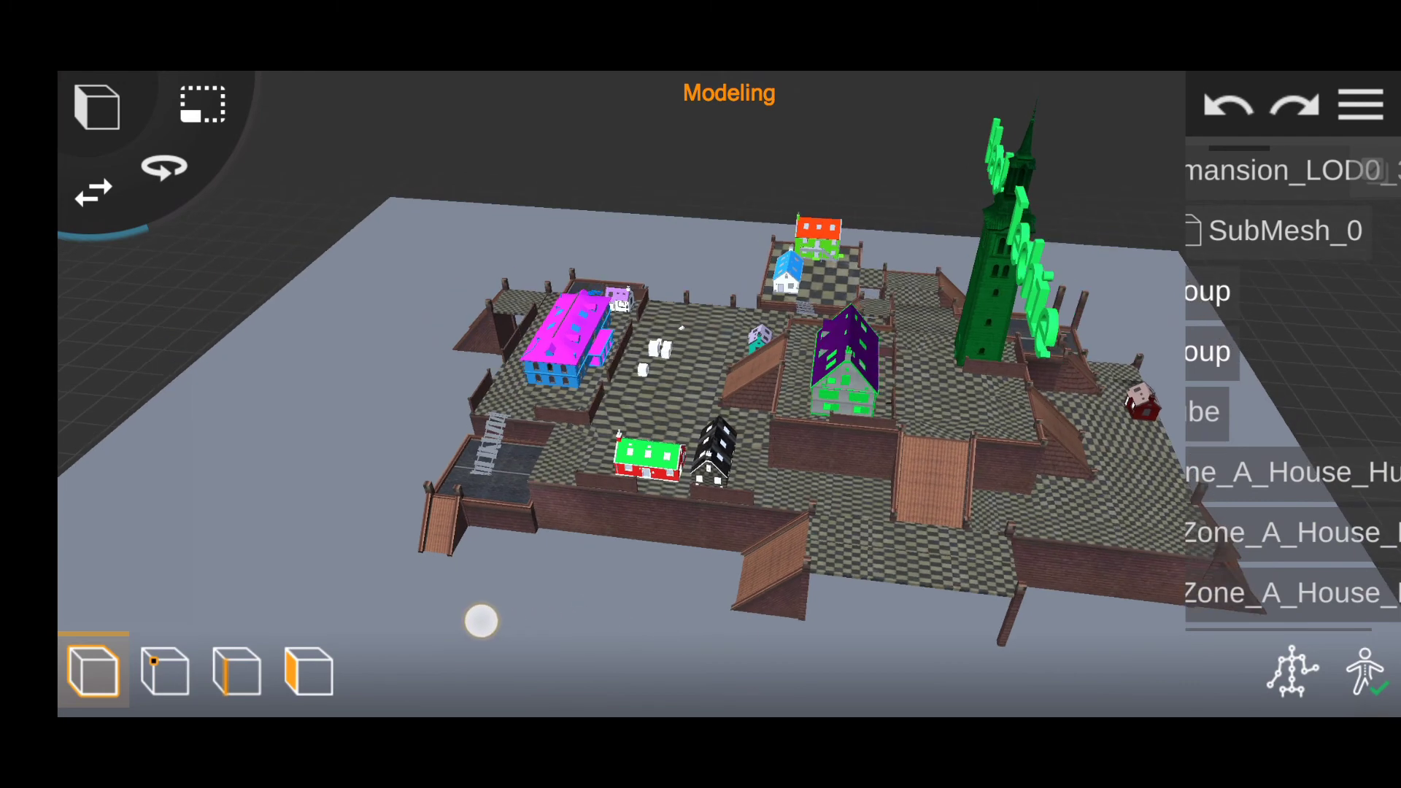
pyautogui.moveTo(480, 621)
pyautogui.mouseDown()
pyautogui.moveTo(550, 585)
pyautogui.moveTo(367, 519)
pyautogui.moveTo(240, 453)
pyautogui.mouseUp()
pyautogui.moveTo(467, 467); pyautogui.dragTo(478, 519)
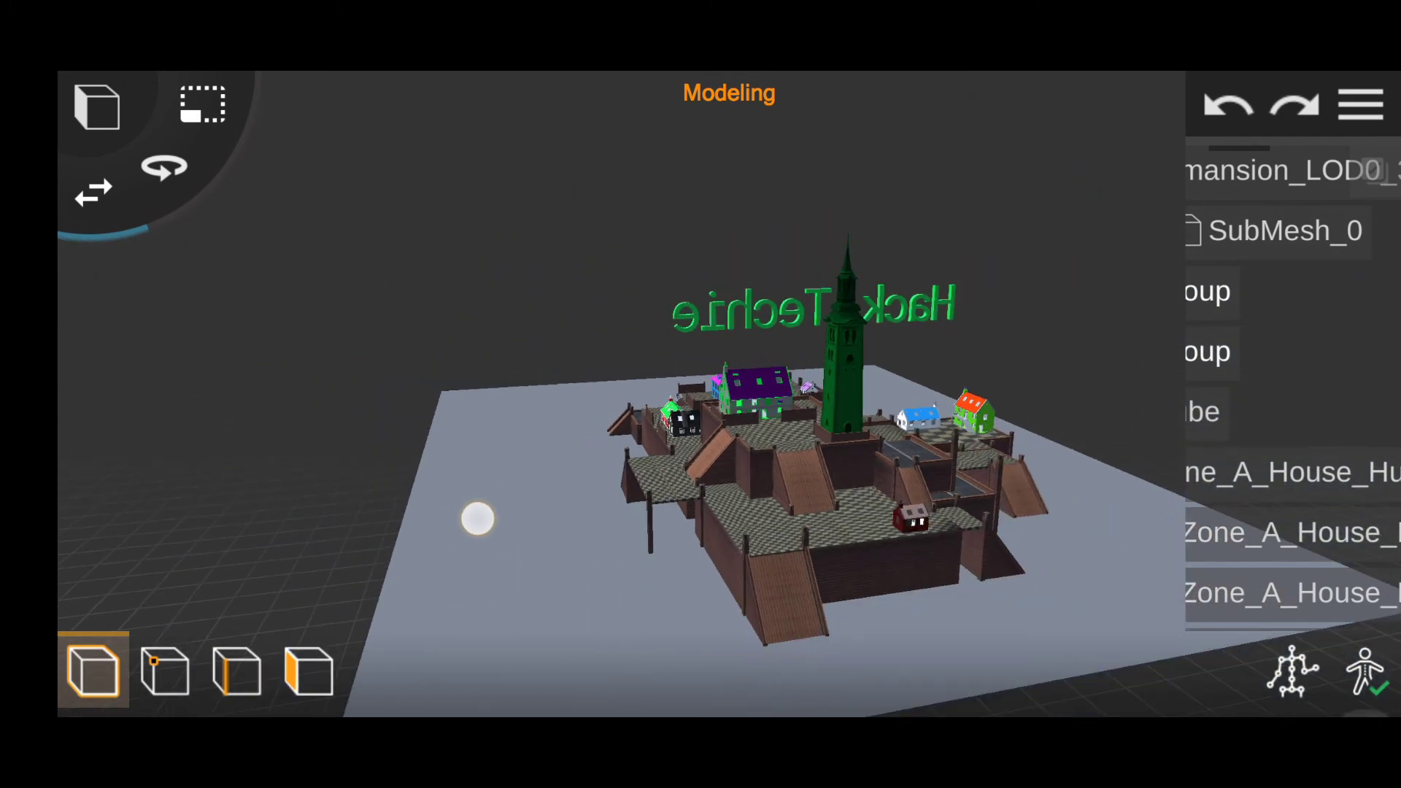